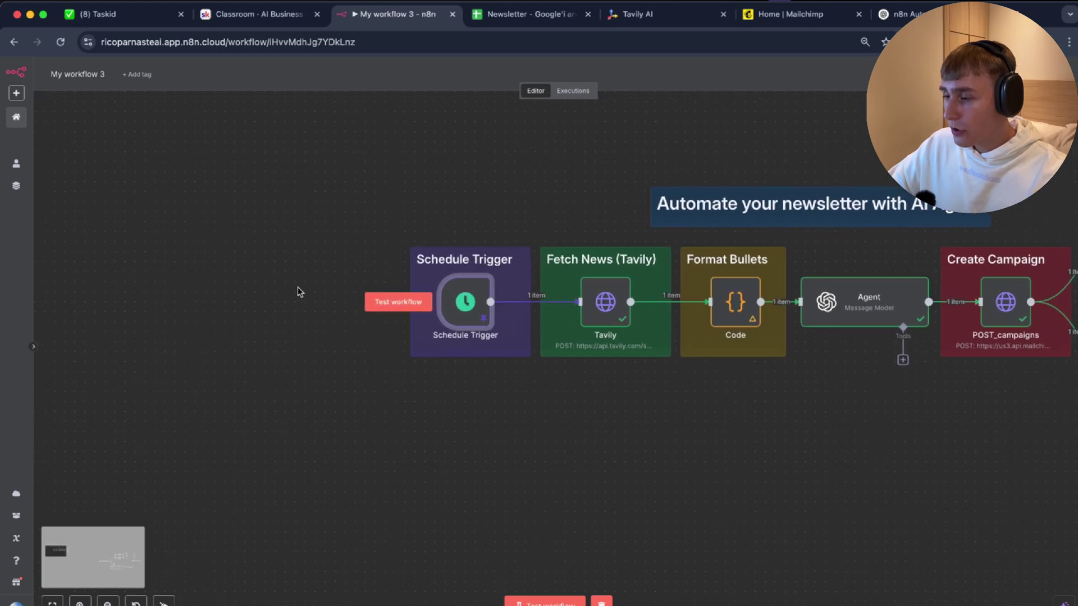
# Step: Open the Schedule Trigger, try a Days interval with 0 days between triggers, and return the interval to Weeks
pyautogui.doubleClick(536, 309)
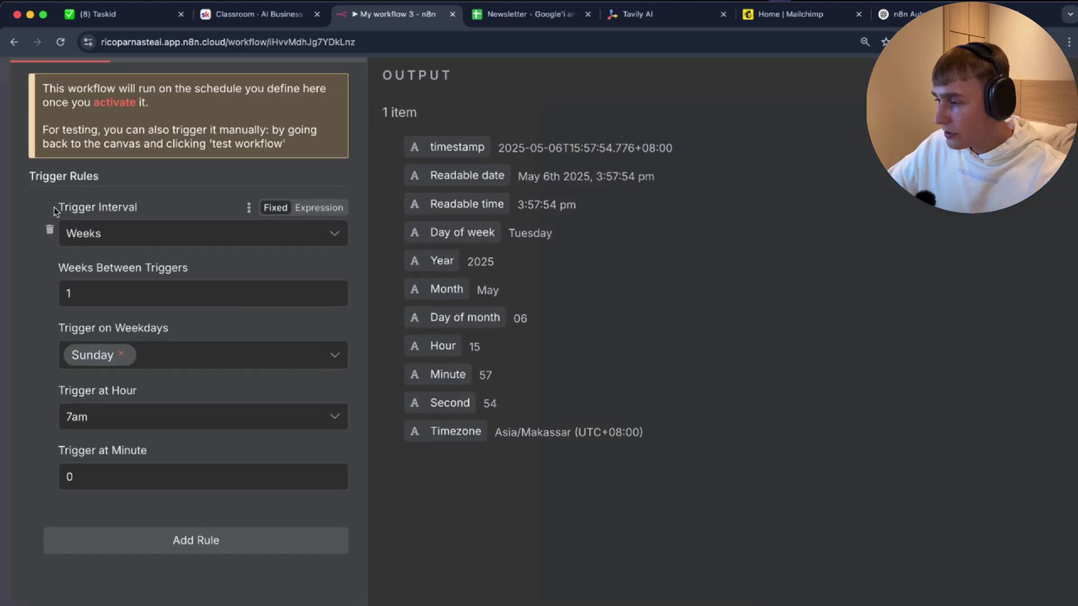
pyautogui.click(101, 234)
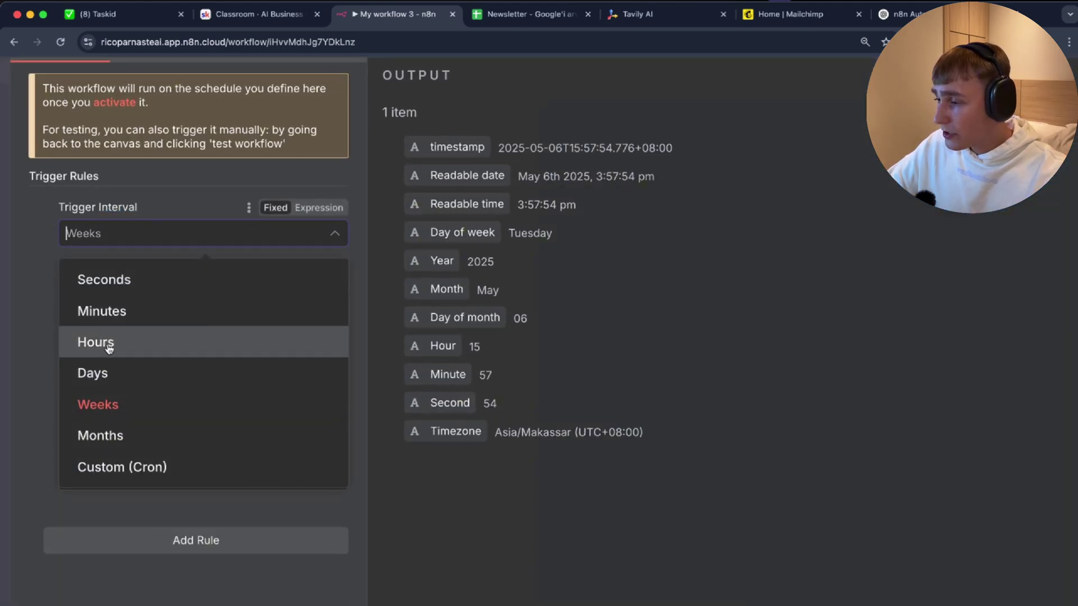
pyautogui.click(111, 373)
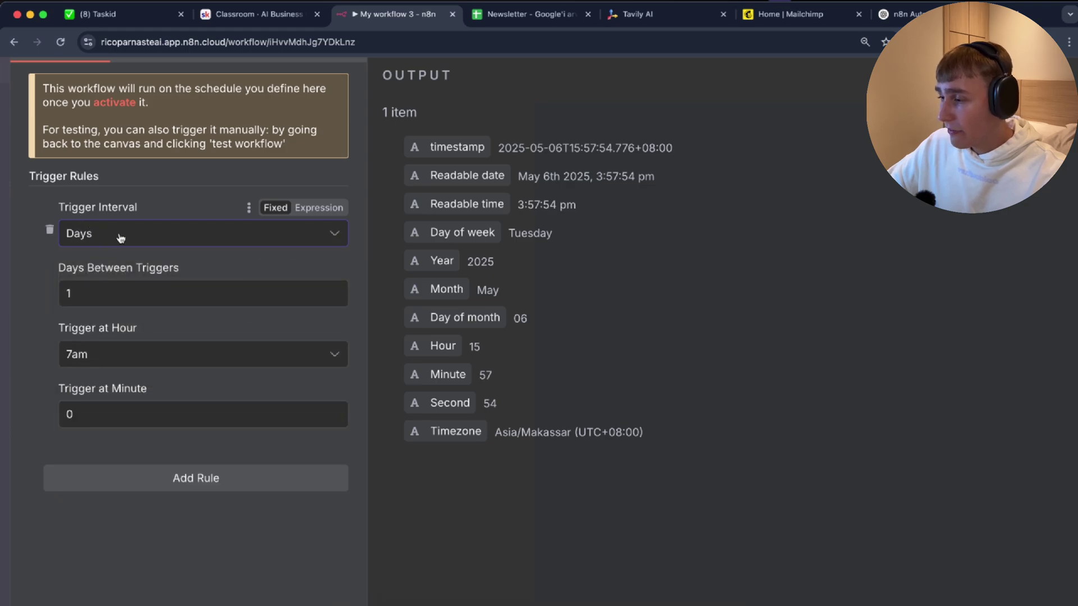
pyautogui.moveTo(84, 300); pyautogui.dragTo(58, 299)
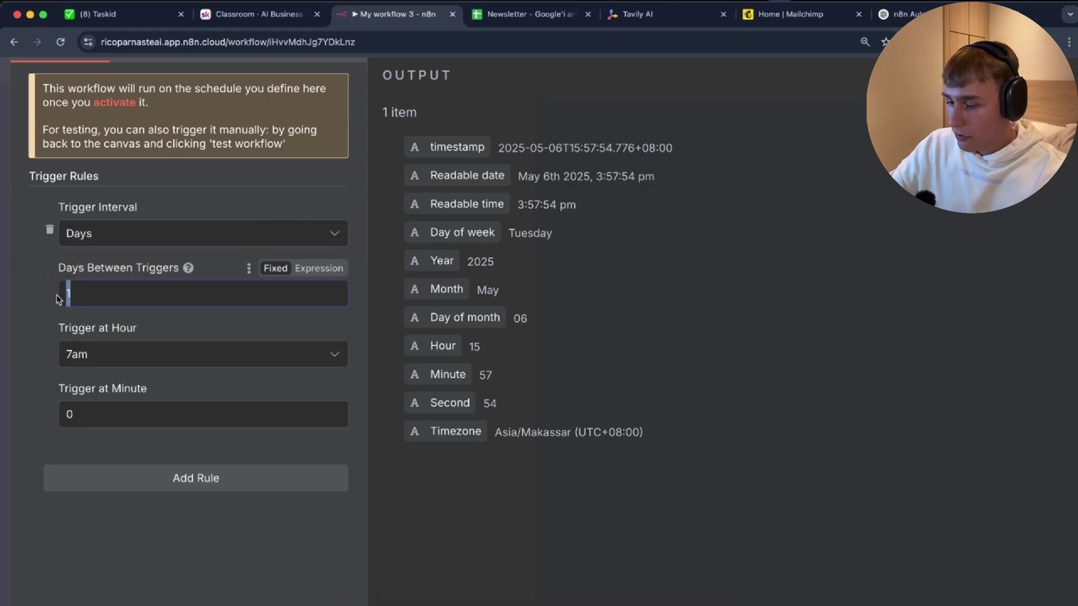
pyautogui.click(20, 283)
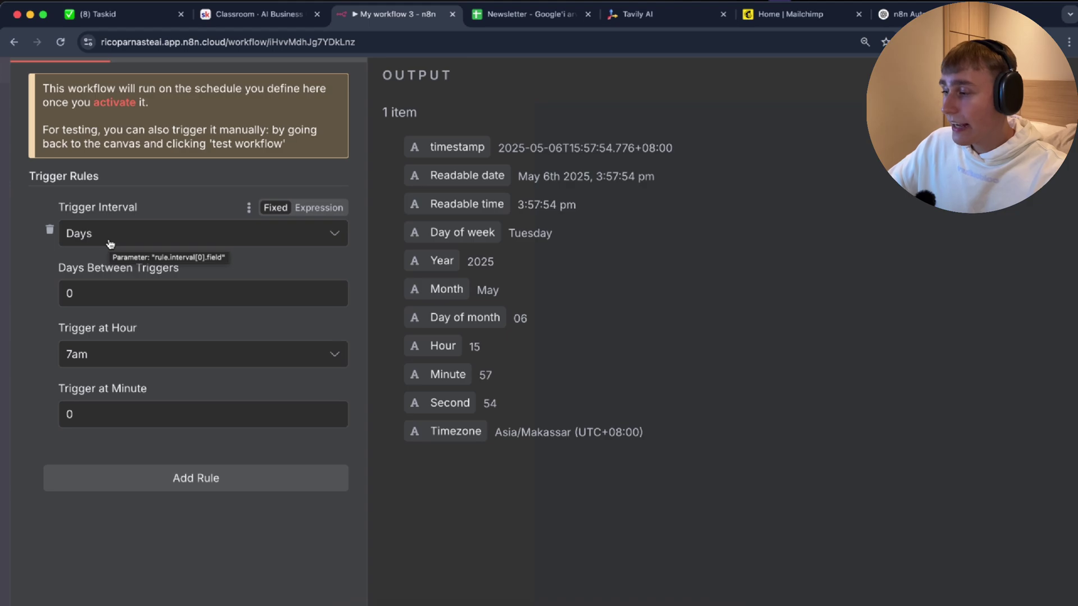
pyautogui.click(110, 244)
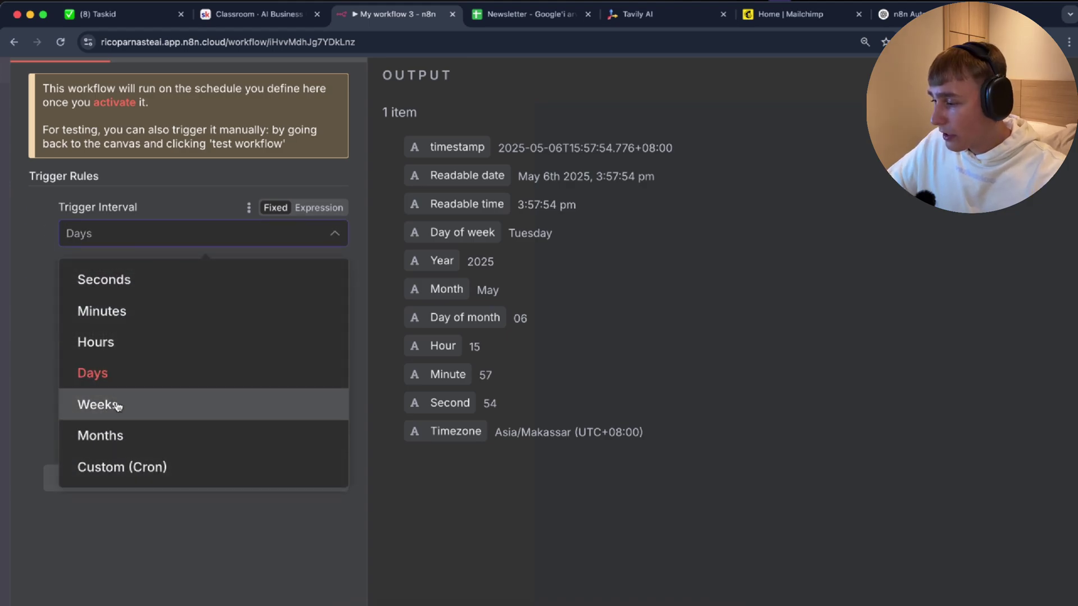
pyautogui.click(116, 405)
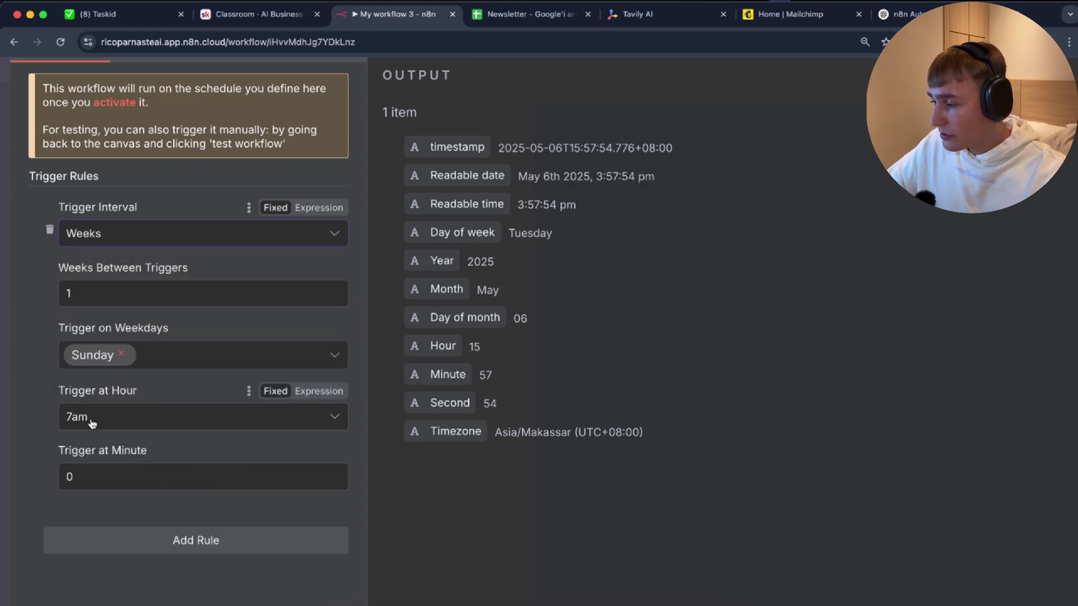
# Step: Set the weekly trigger's hour to 8am, adjust its weekday selection, and return to the workflow canvas
pyautogui.click(92, 420)
pyautogui.scroll(-5, 118, 345)
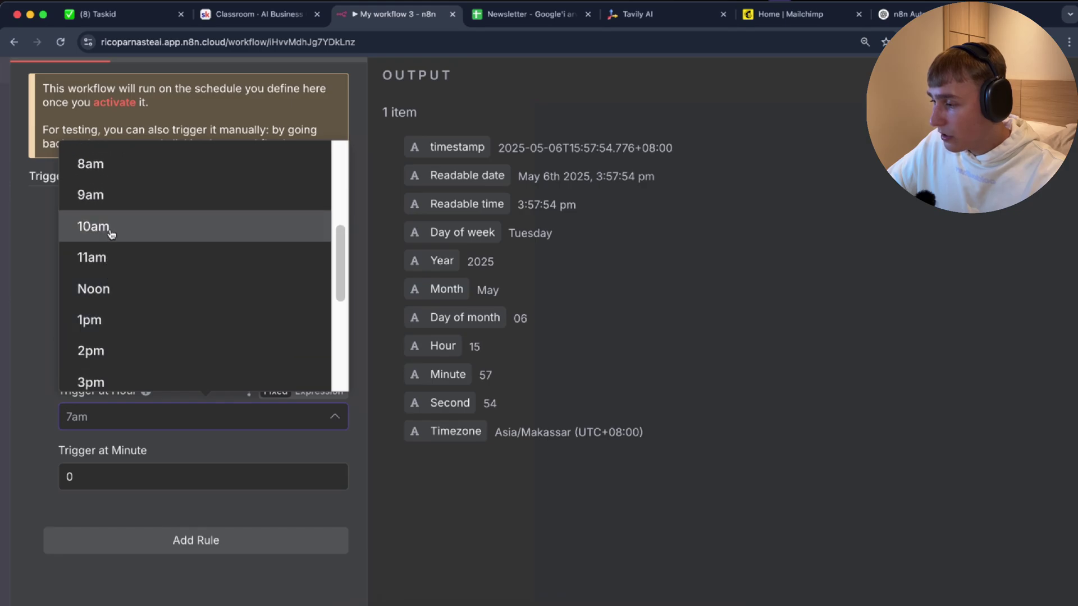
pyautogui.click(108, 181)
pyautogui.click(151, 357)
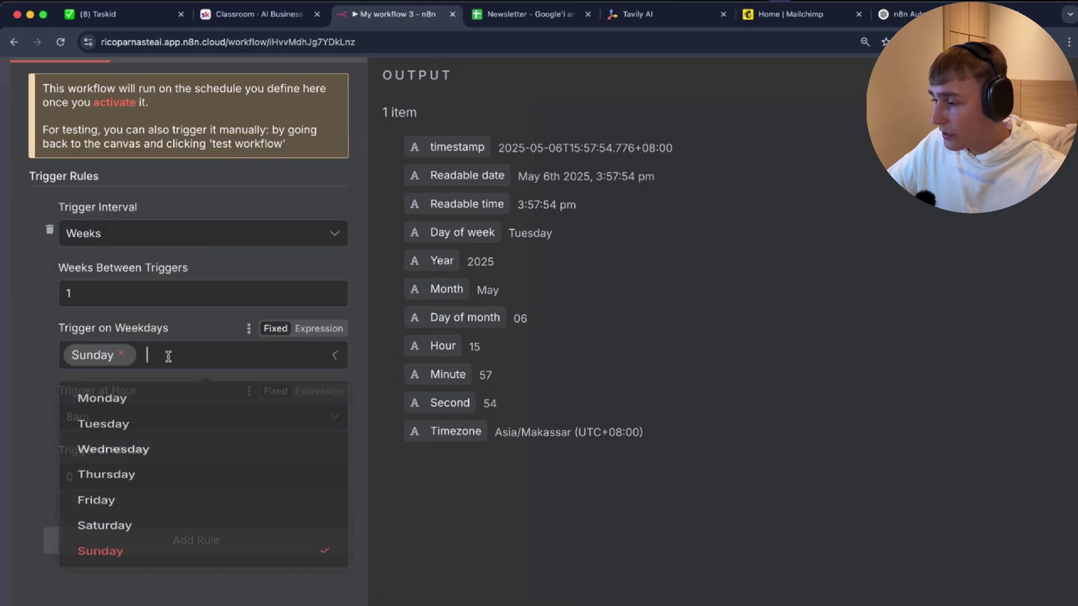
pyautogui.click(103, 522)
pyautogui.click(264, 78)
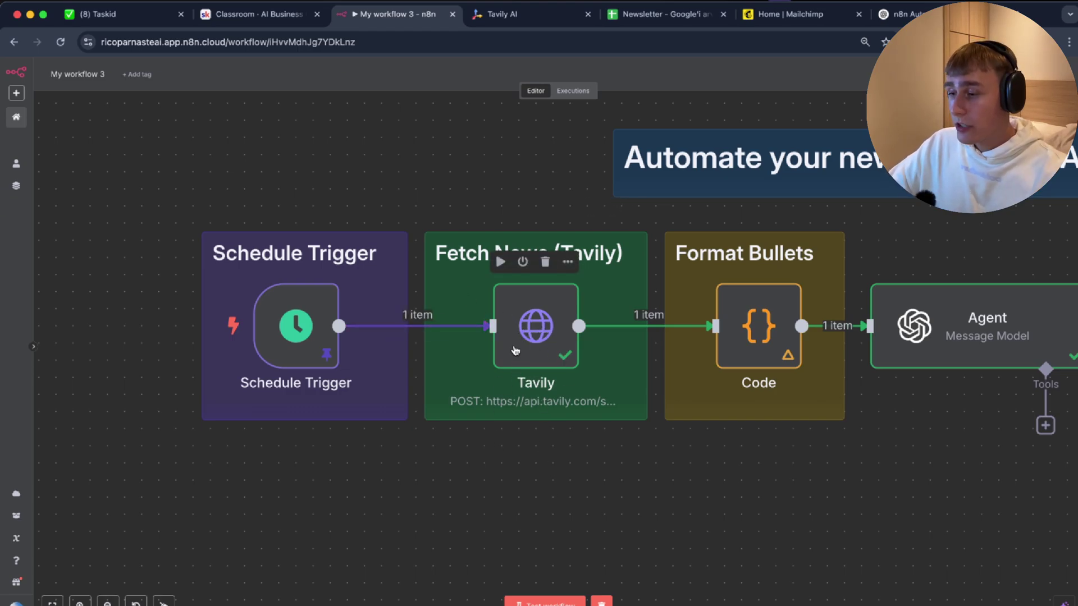
# Step: Add an HTTP Request node to the canvas below the Tavily node and delete it again
pyautogui.scroll(-2, 562, 463)
pyautogui.click(1067, 111)
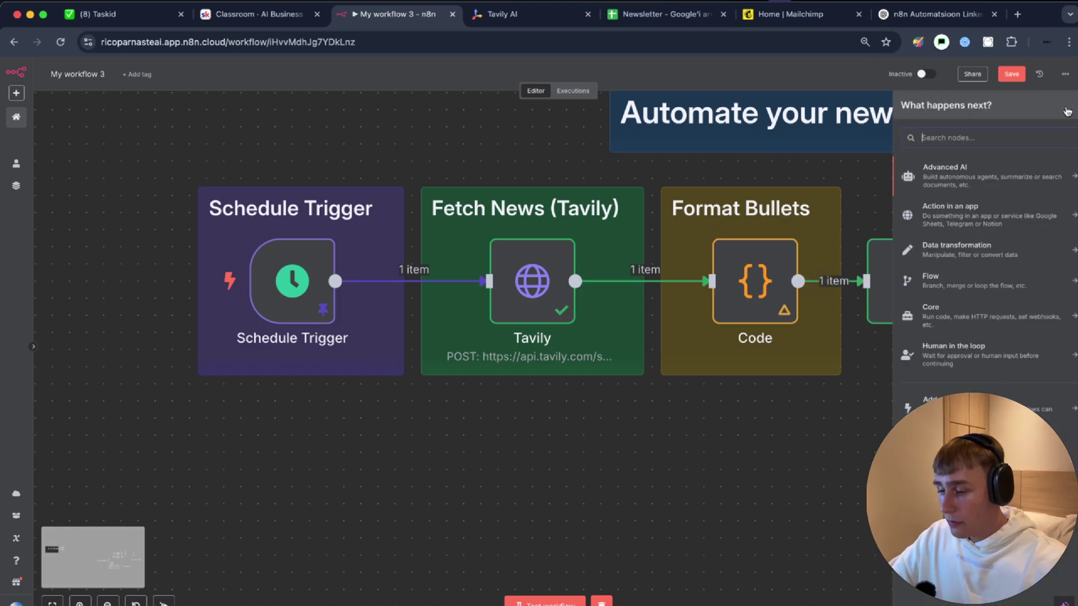
pyautogui.write('http')
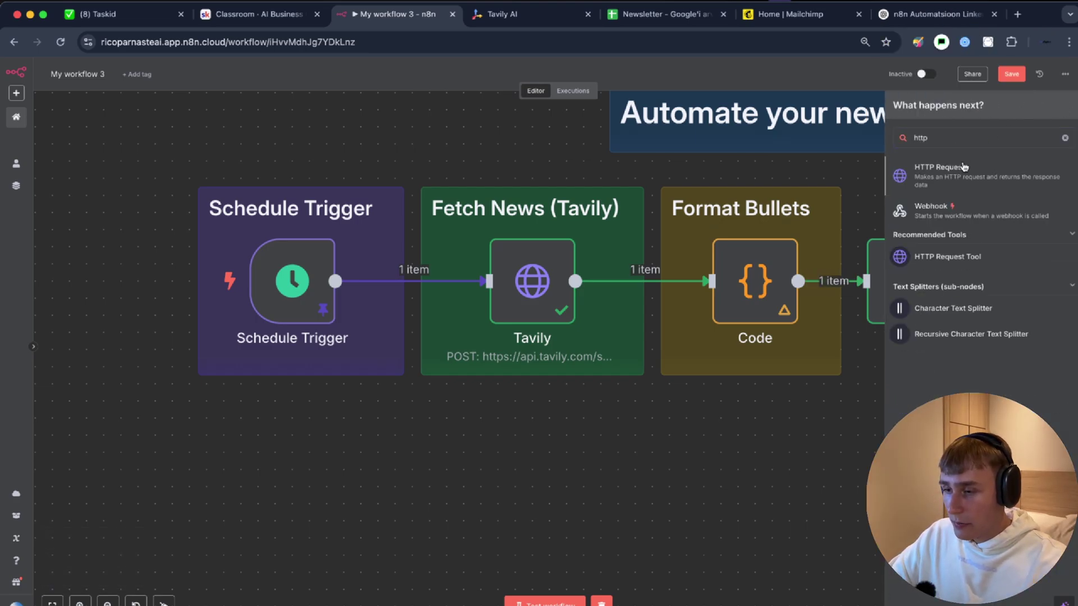
pyautogui.click(964, 167)
pyautogui.press('Escape')
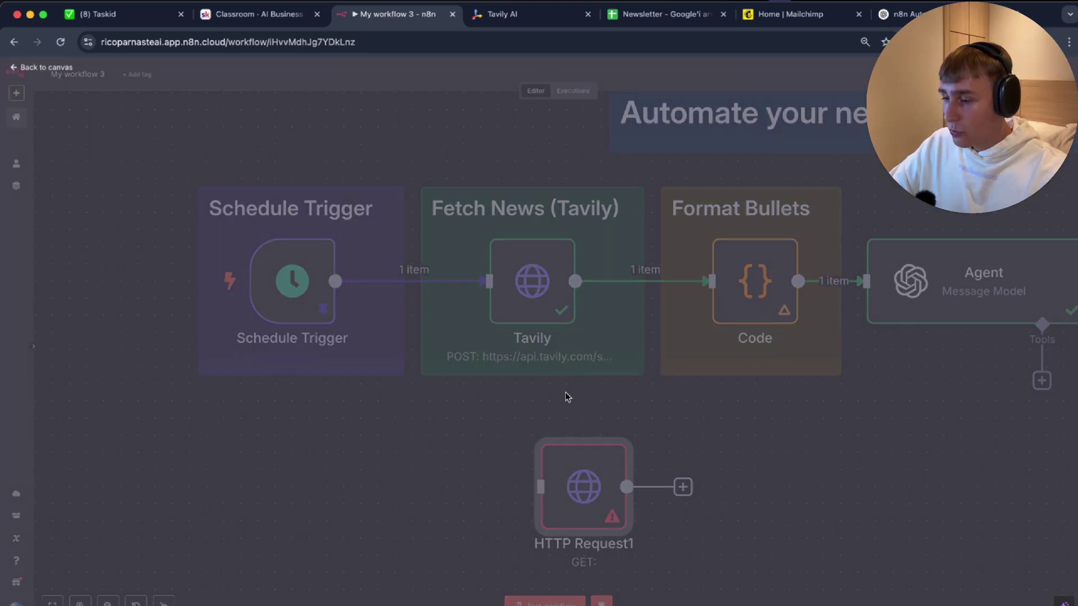
pyautogui.click(593, 427)
pyautogui.doubleClick(532, 281)
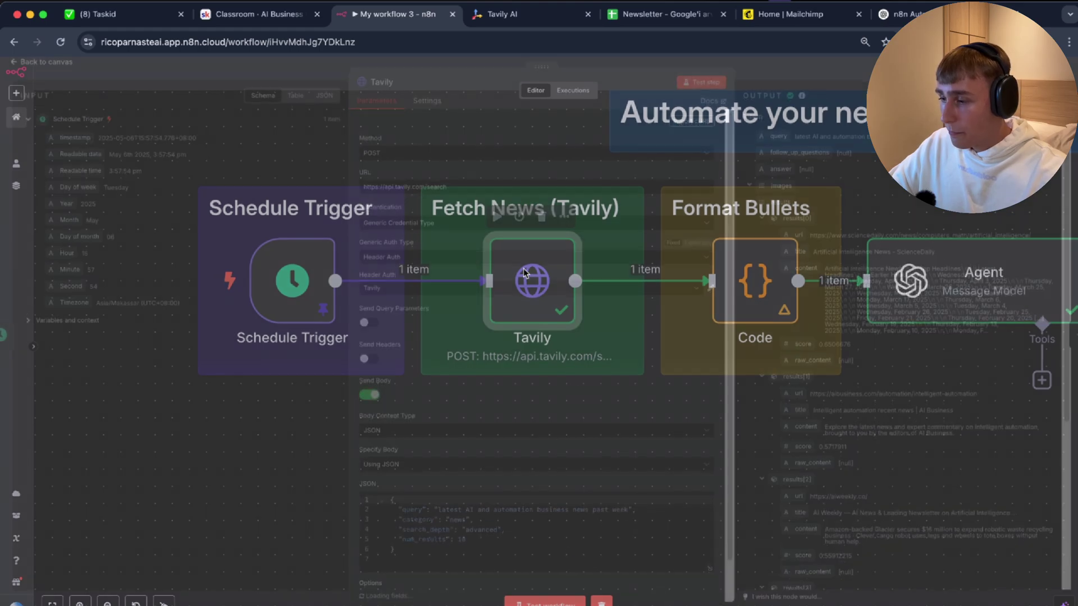
pyautogui.doubleClick(326, 170)
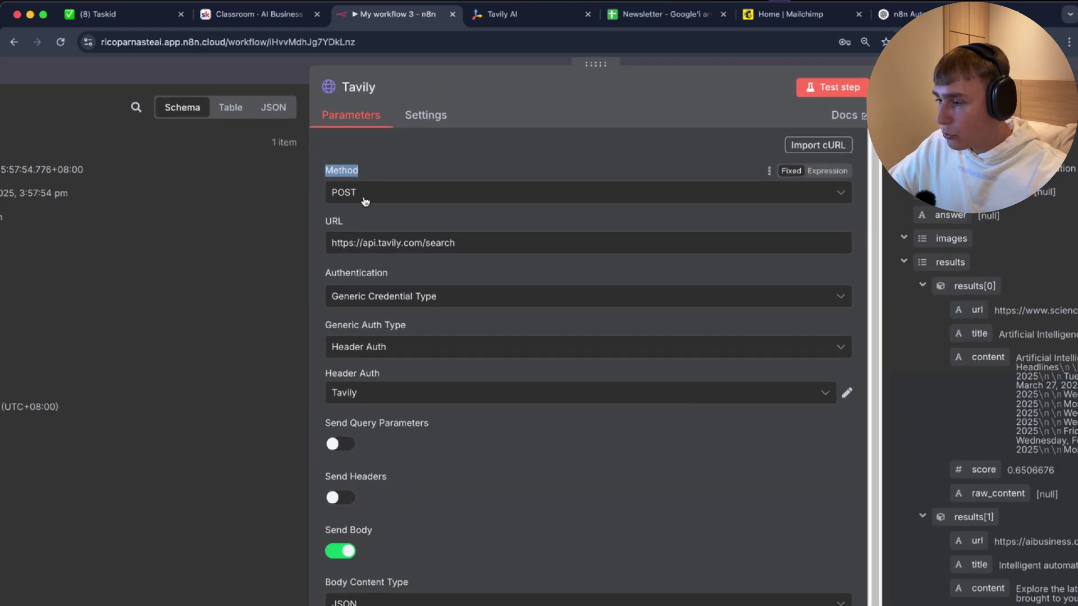
pyautogui.click(336, 194)
pyautogui.click(349, 361)
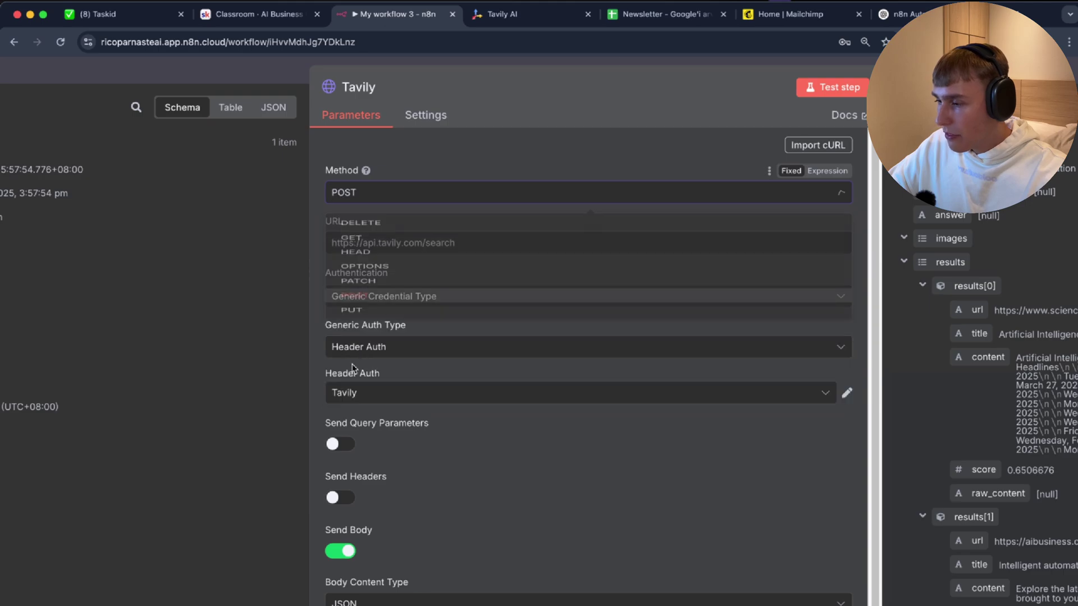
pyautogui.moveTo(363, 245); pyautogui.dragTo(470, 241)
pyautogui.click(457, 242)
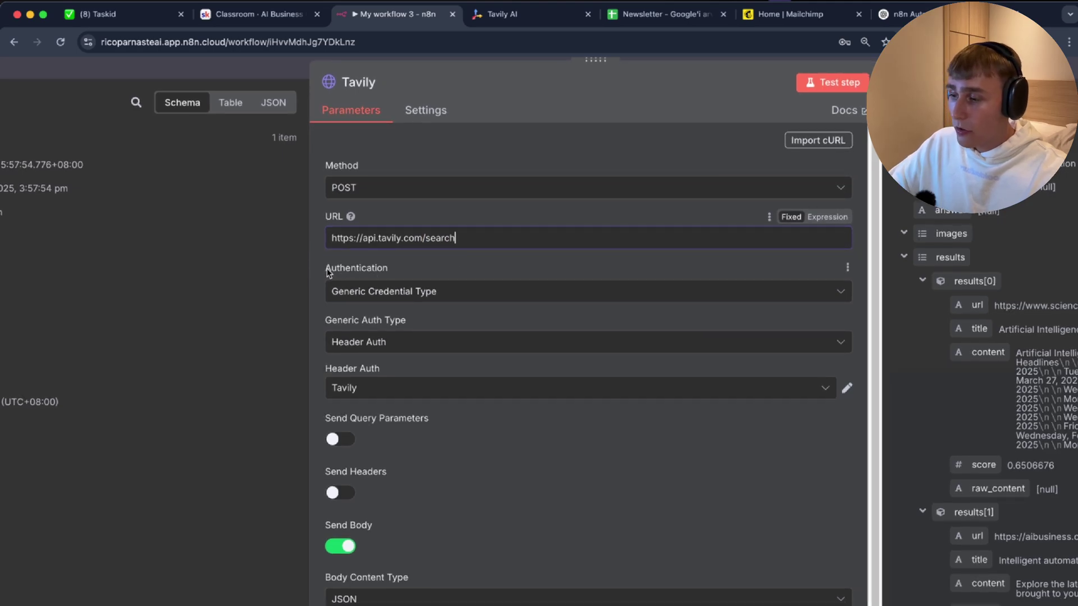
# Step: Keep Generic Credential Type as the Tavily node's authentication and select Header Auth as the generic auth type
pyautogui.click(334, 292)
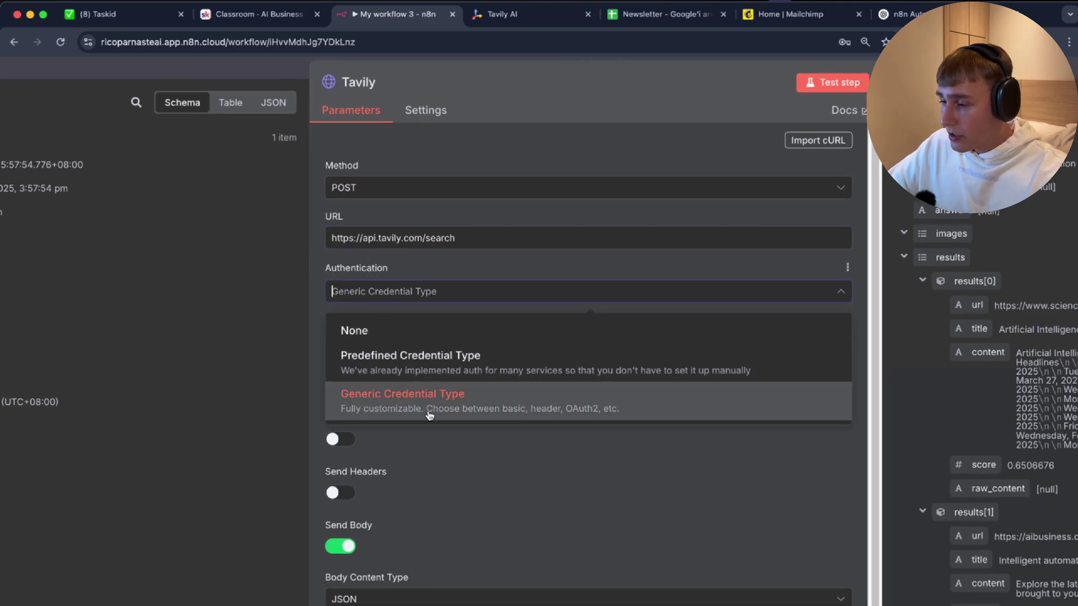
pyautogui.scroll(-1, 327, 347)
pyautogui.click(320, 308)
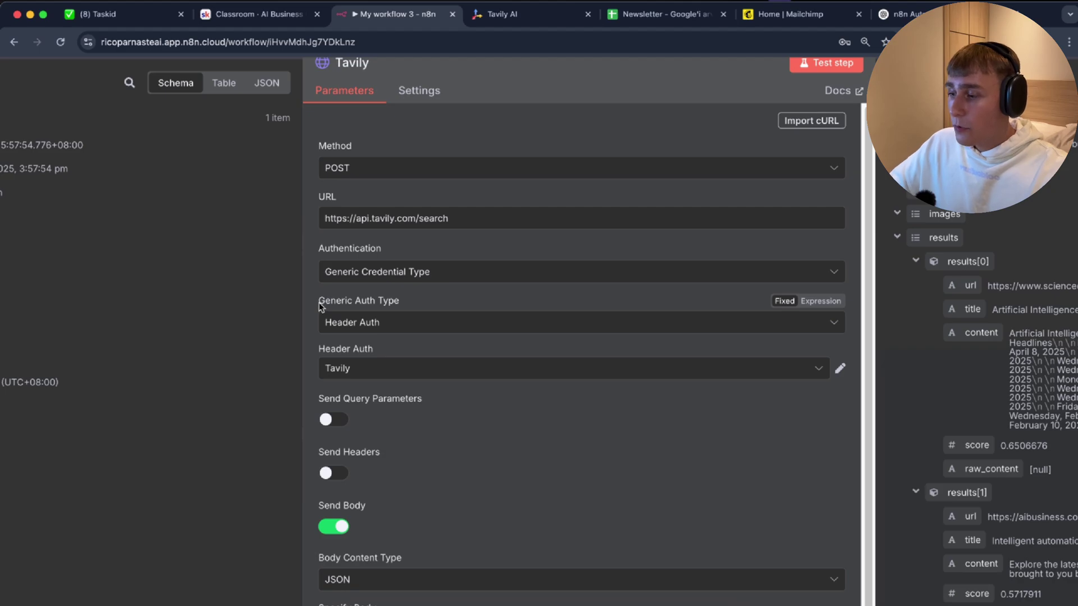
pyautogui.moveTo(320, 304); pyautogui.dragTo(364, 306)
pyautogui.click(349, 330)
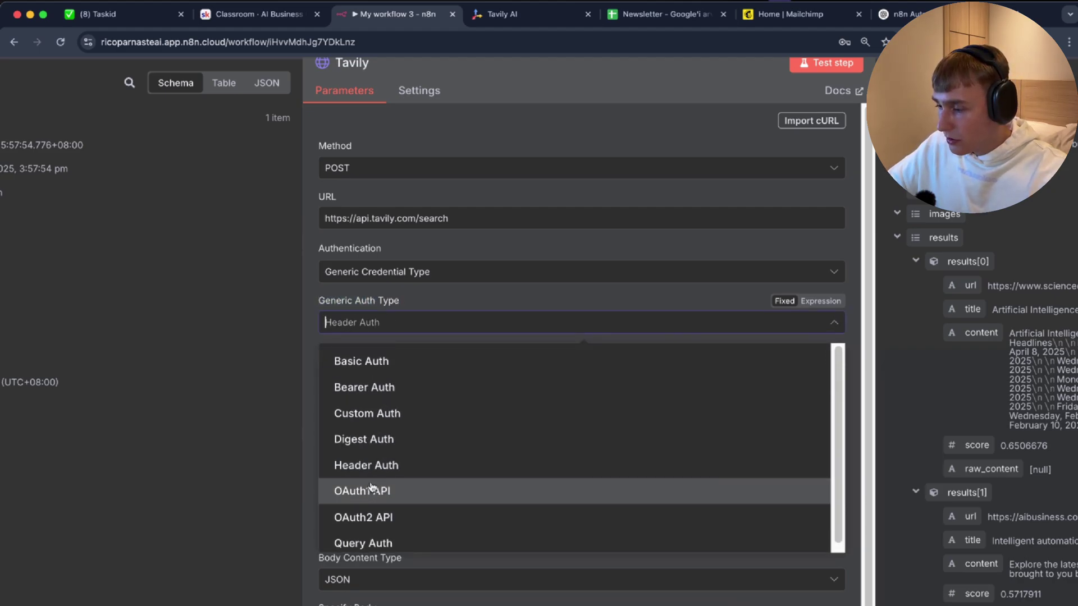
pyautogui.click(354, 460)
pyautogui.scroll(-1, 327, 352)
# Step: Inspect the connection details of the Tavily node's existing Header Auth credential and close them
pyautogui.doubleClick(326, 317)
pyautogui.moveTo(326, 317); pyautogui.dragTo(359, 318)
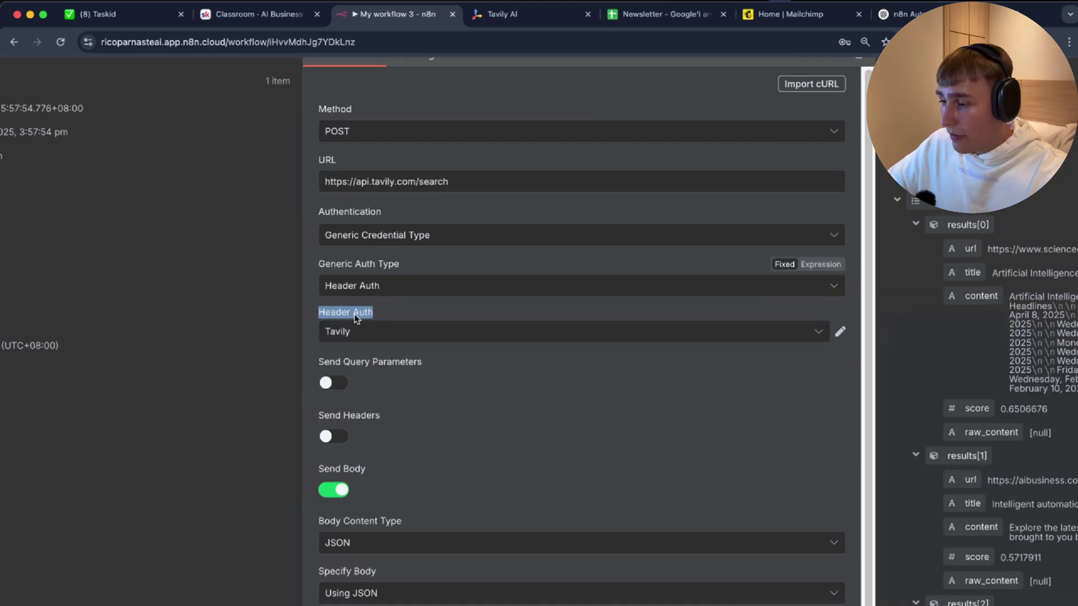
pyautogui.click(421, 337)
pyautogui.click(840, 331)
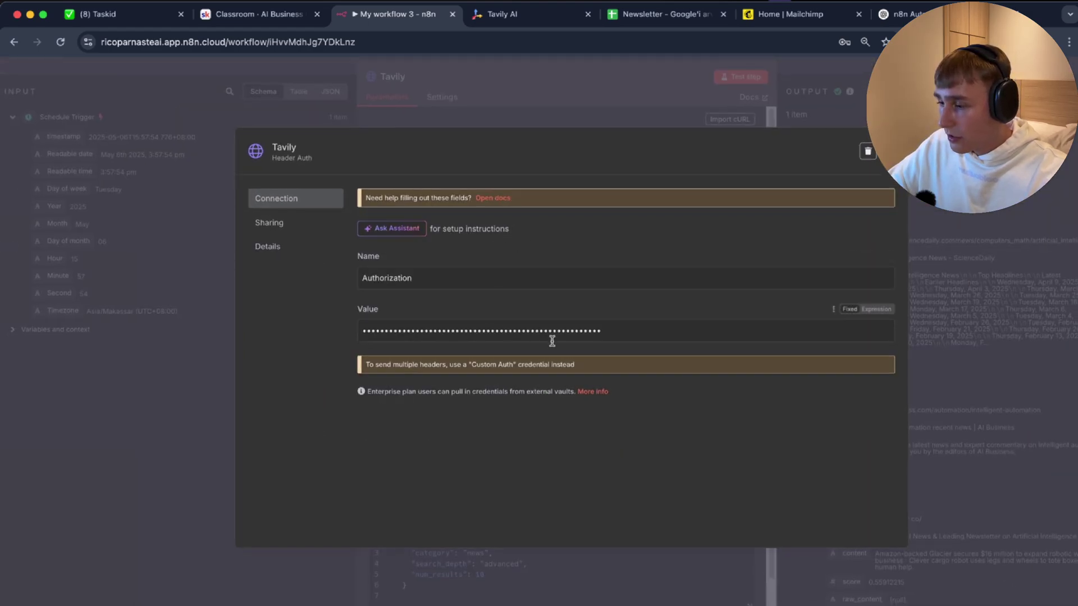
pyautogui.click(894, 141)
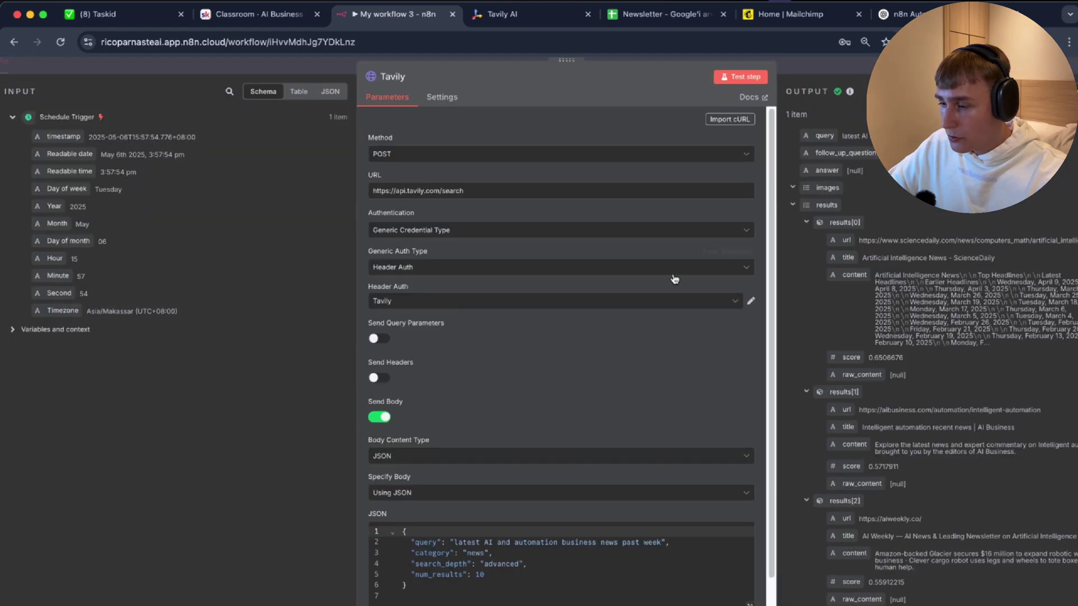
# Step: Start a new Header Auth credential, copy the n8ntest API key from the Tavily dashboard and return to n8n
pyautogui.click(385, 303)
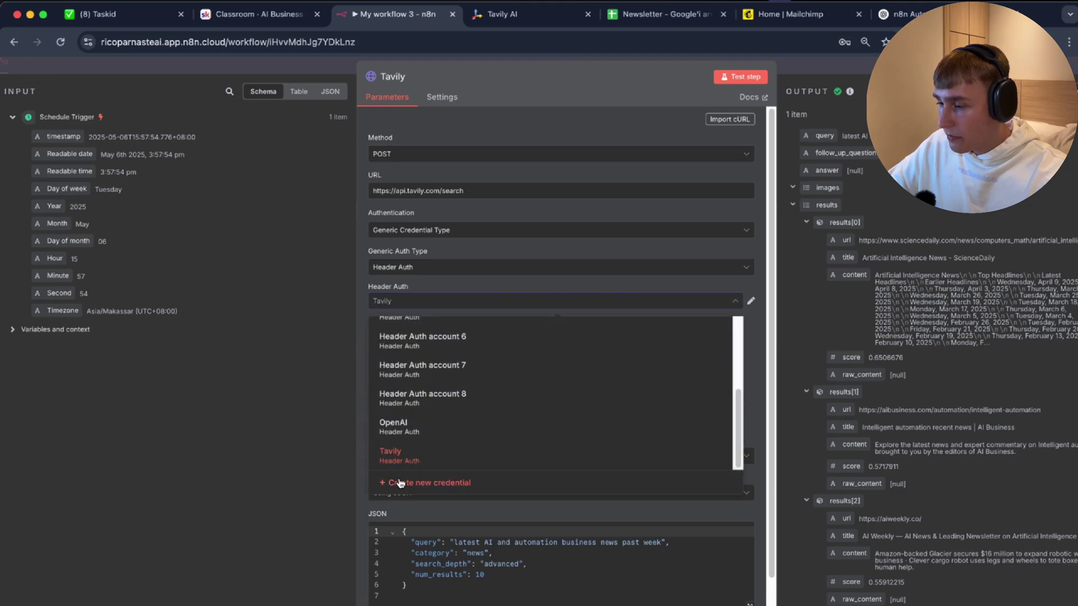
pyautogui.click(441, 487)
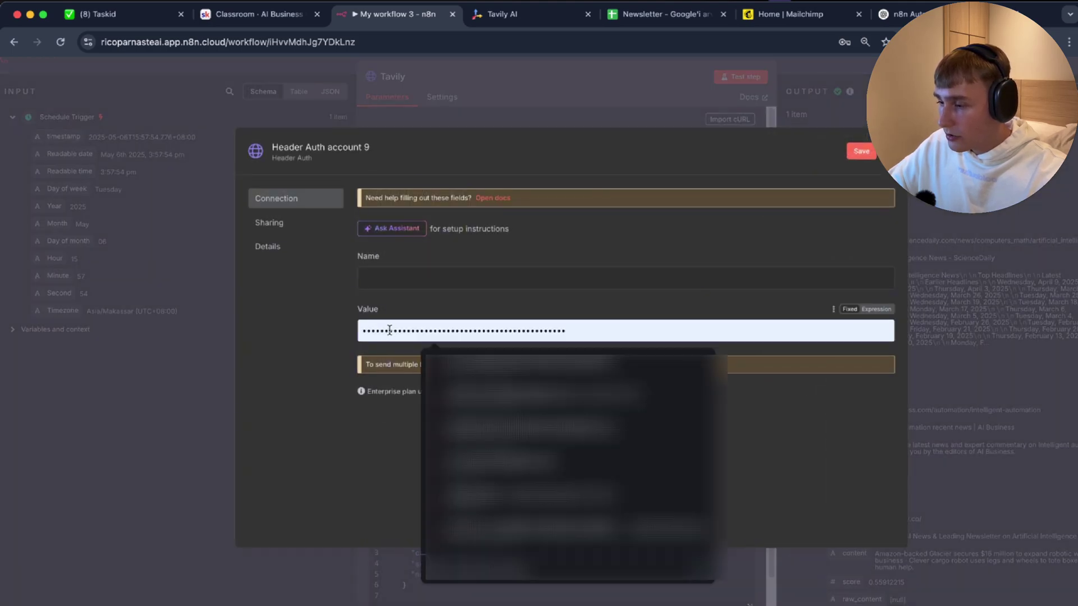
pyautogui.doubleClick(390, 330)
pyautogui.click(502, 14)
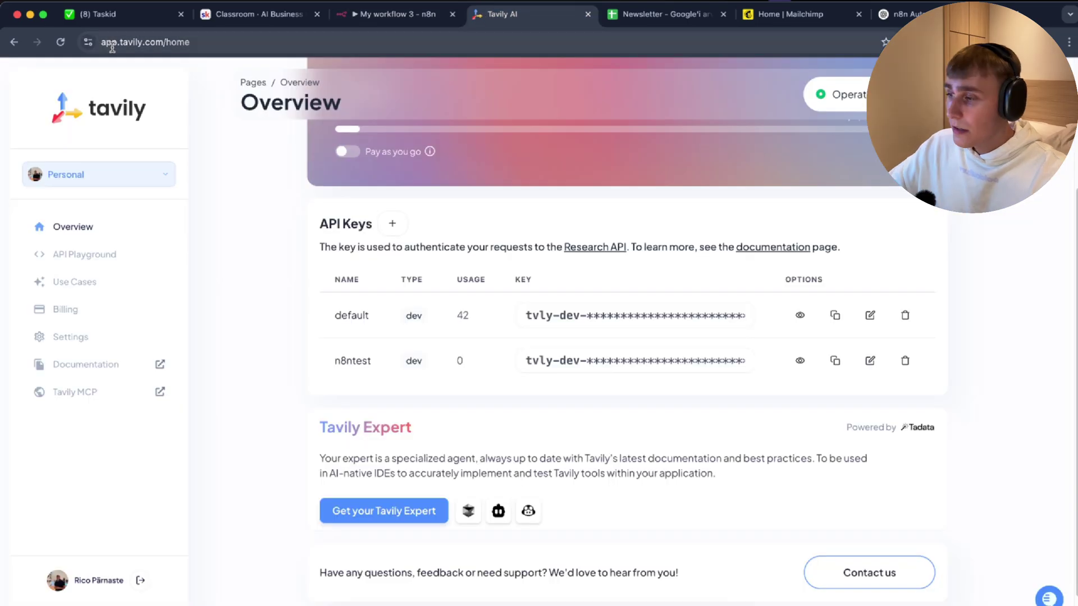
pyautogui.click(836, 365)
pyautogui.click(396, 14)
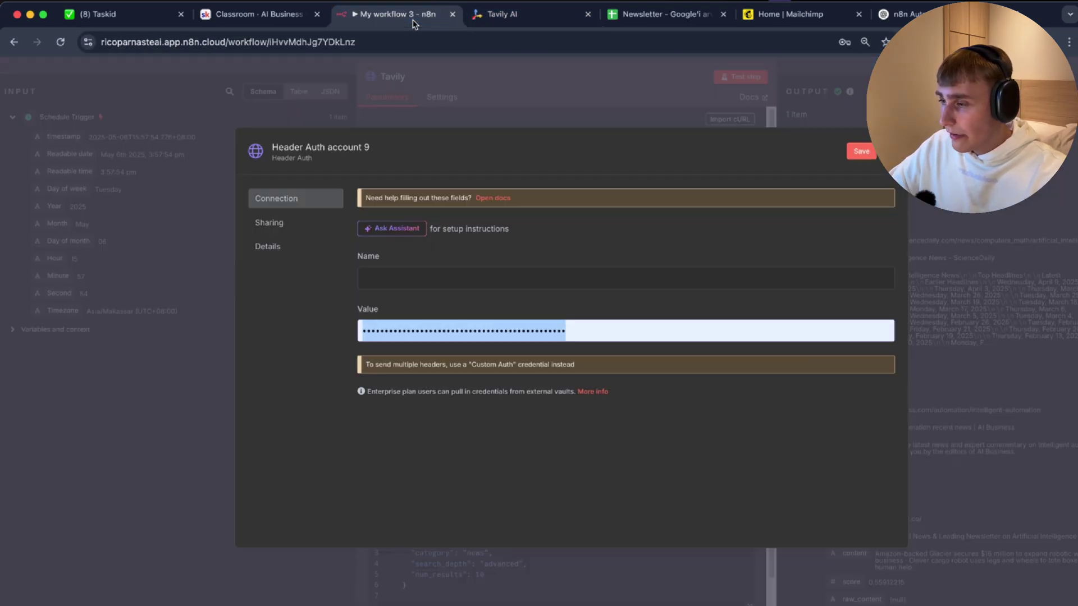
# Step: Enter the API key as the new credential's value, set its name field to Authorization, and close it without saving
pyautogui.click(513, 277)
pyautogui.hotkey('ctrl', '-')
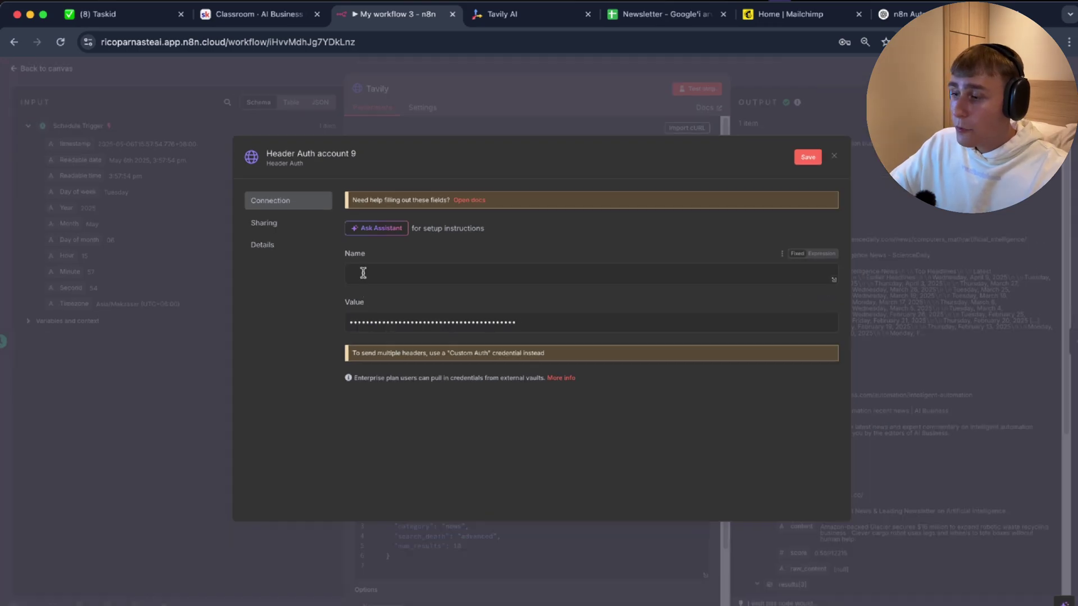
pyautogui.scroll(5, 364, 273)
pyautogui.write('Authorization')
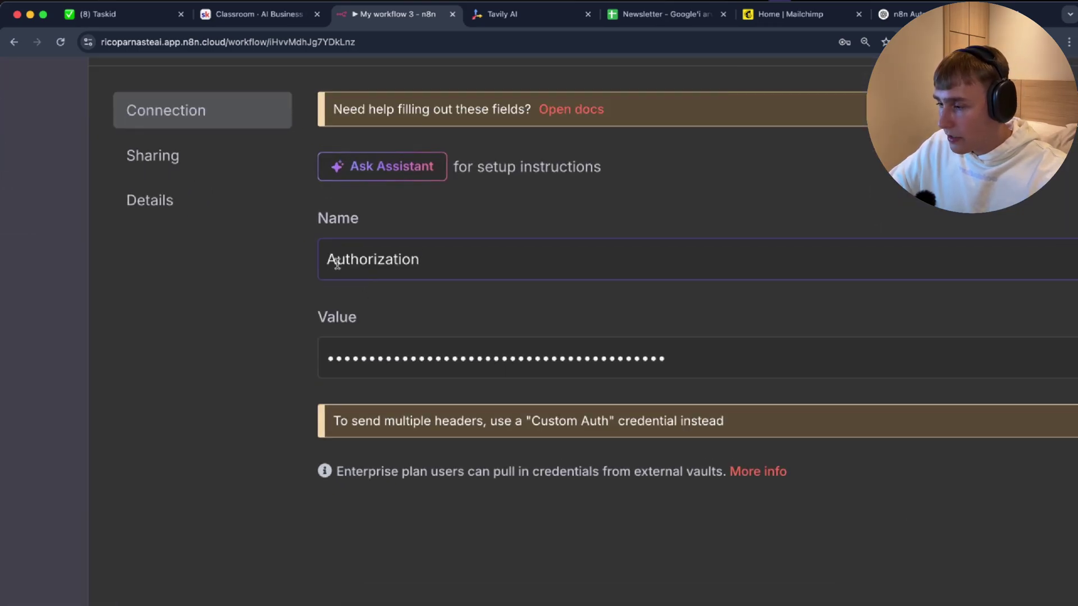
pyautogui.moveTo(329, 262)
pyautogui.mouseDown()
pyautogui.moveTo(436, 261)
pyautogui.moveTo(328, 259)
pyautogui.mouseUp()
pyautogui.click(436, 261)
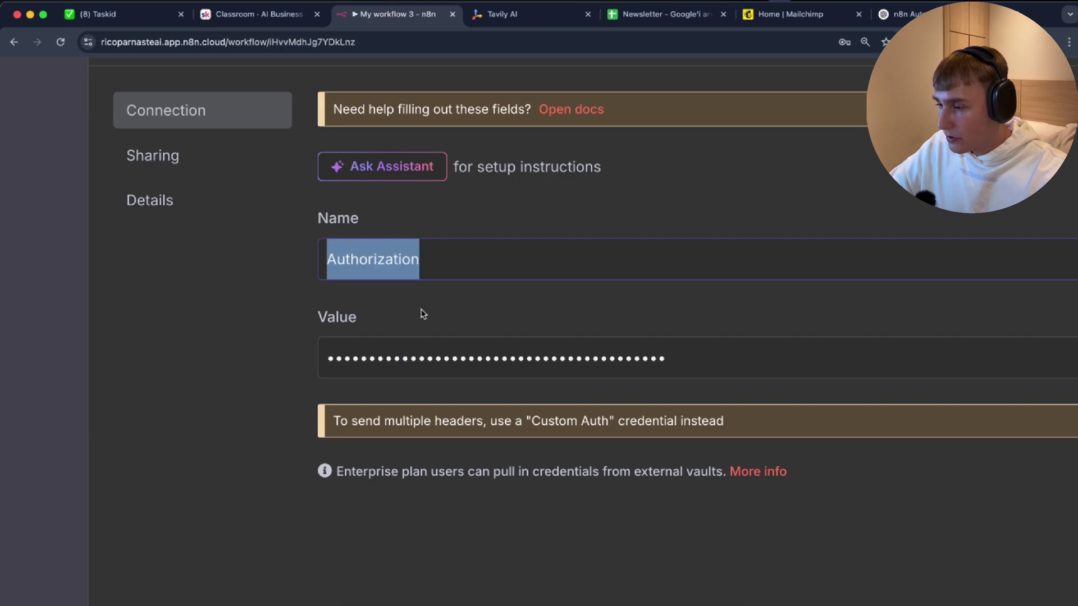
pyautogui.click(422, 314)
pyautogui.scroll(-5, 420, 315)
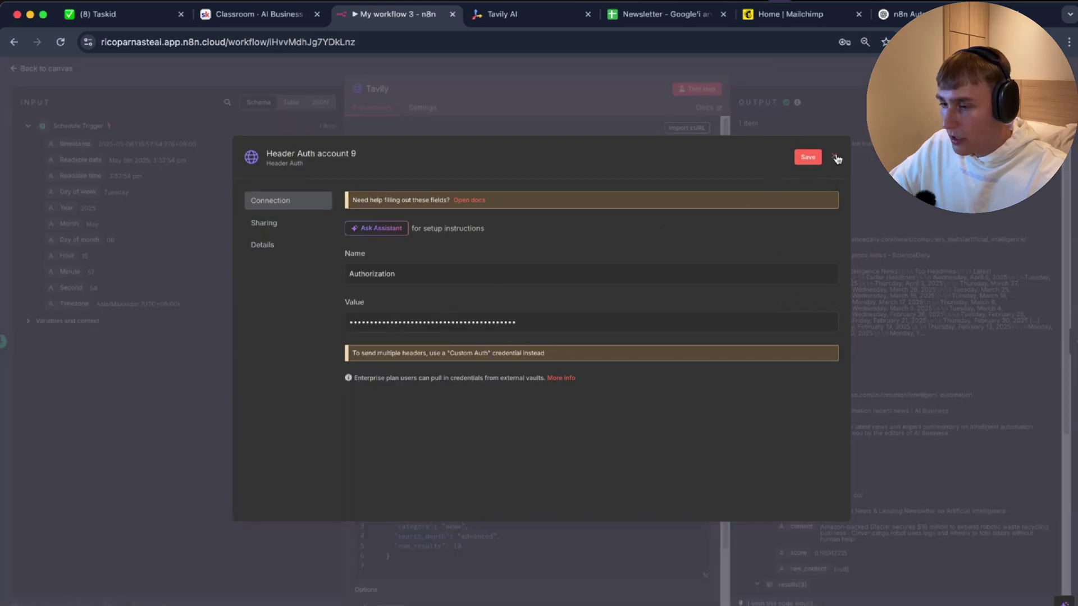
pyautogui.click(835, 158)
pyautogui.click(571, 368)
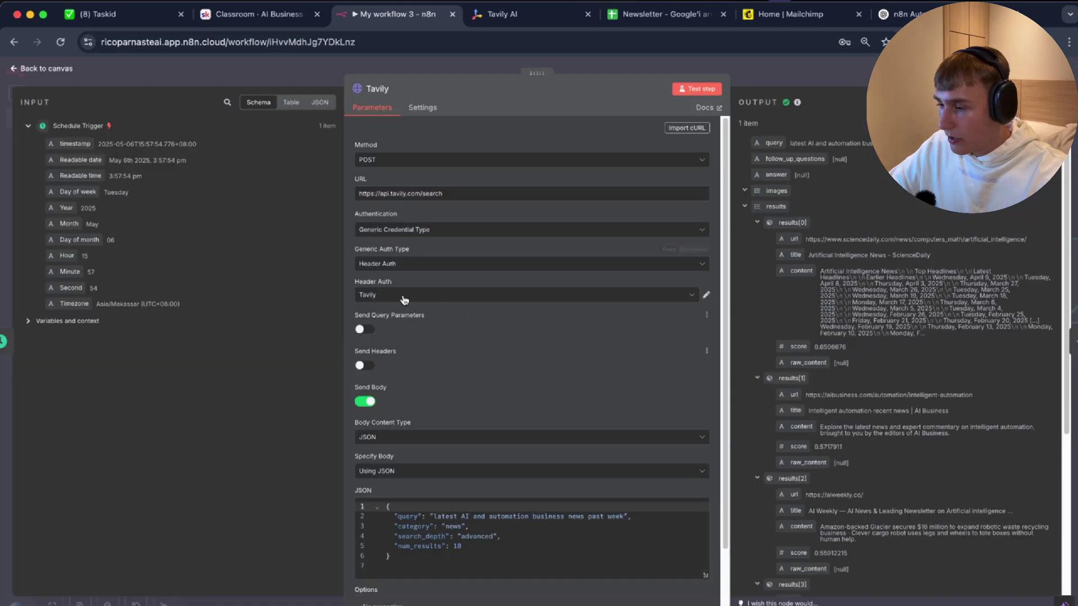
# Step: Leave Send Body enabled for the Tavily request and select JSON as the body content type
pyautogui.scroll(-2, 407, 314)
pyautogui.scroll(3, 376, 342)
pyautogui.moveTo(342, 264); pyautogui.dragTo(413, 291)
pyautogui.click(387, 273)
pyautogui.scroll(-1, 359, 303)
pyautogui.click(364, 319)
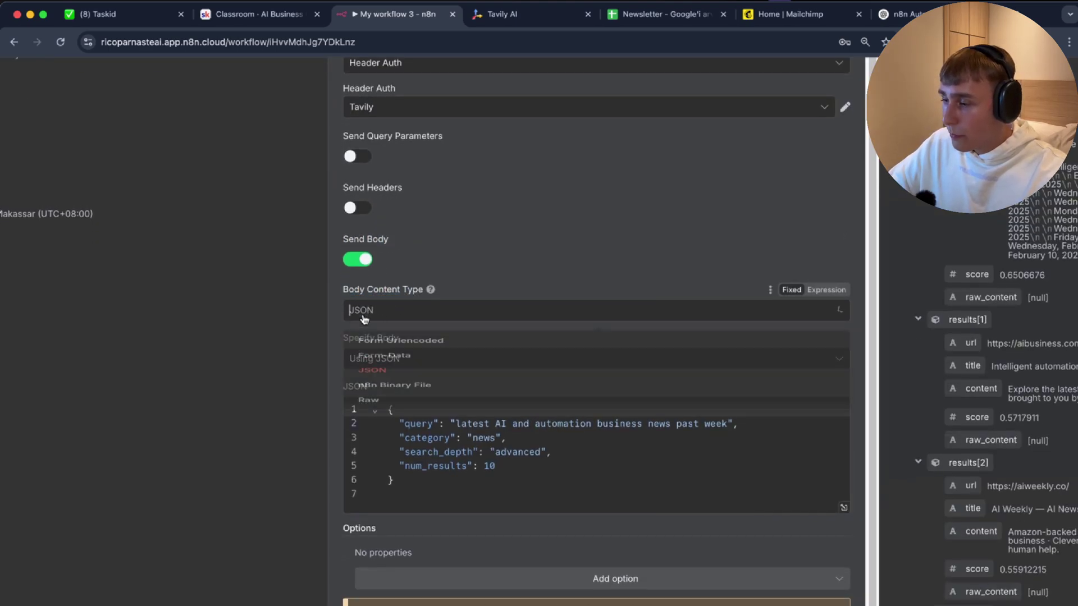
pyautogui.click(370, 397)
# Step: Select Using JSON as the way the Tavily request body is specified
pyautogui.scroll(-2, 381, 337)
pyautogui.moveTo(348, 294); pyautogui.dragTo(396, 303)
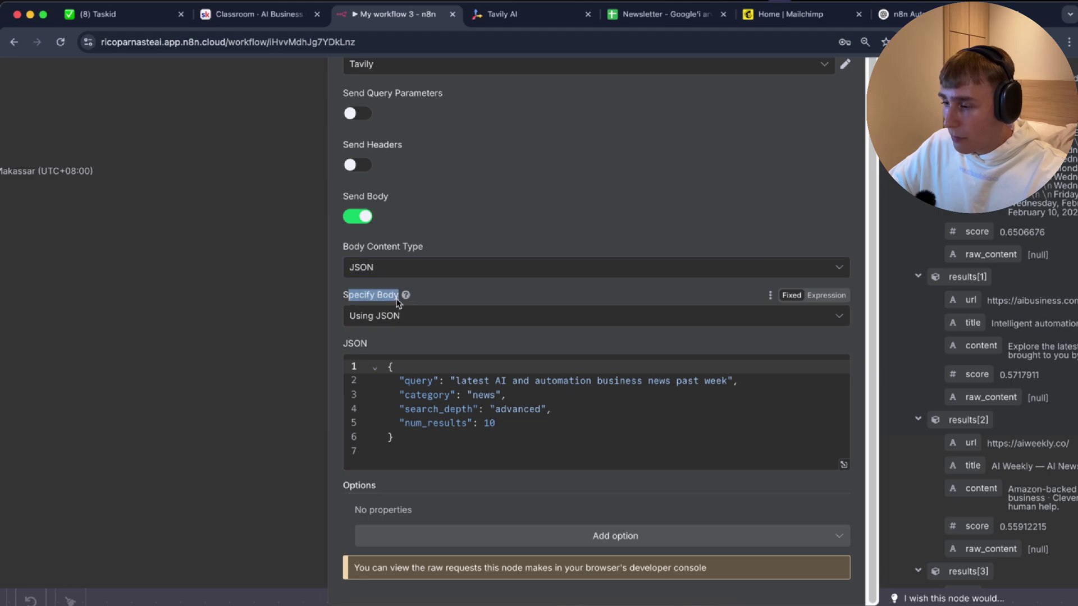
pyautogui.click(397, 303)
pyautogui.click(378, 318)
pyautogui.click(376, 377)
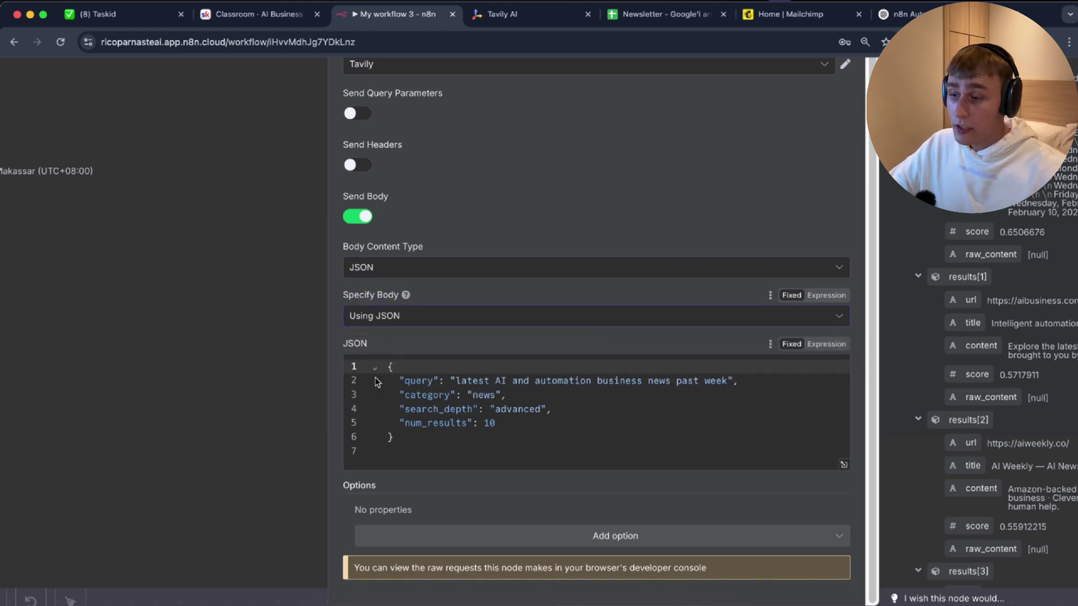
# Step: Examine the full JSON body of the Tavily request, including its query field
pyautogui.click(457, 407)
pyautogui.scroll(3, 414, 385)
pyautogui.click(297, 359)
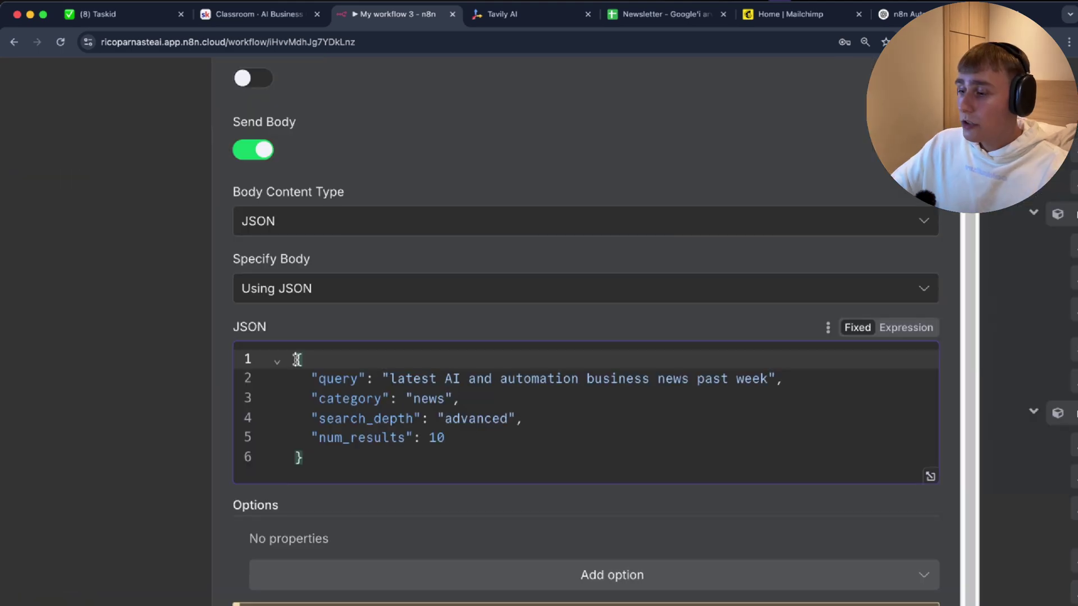
pyautogui.moveTo(297, 359); pyautogui.dragTo(339, 453)
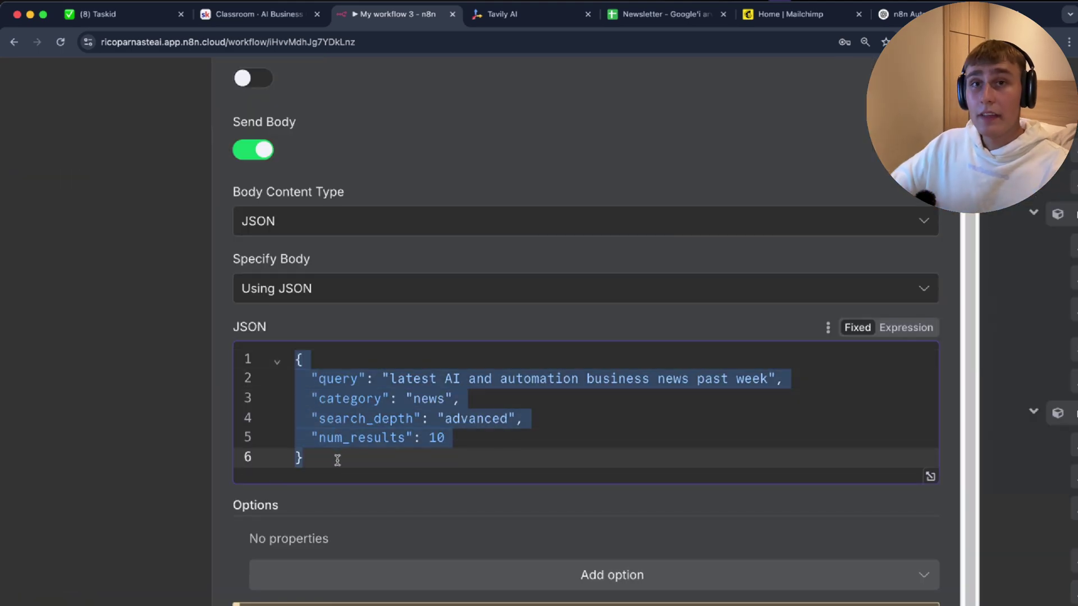
pyautogui.click(339, 462)
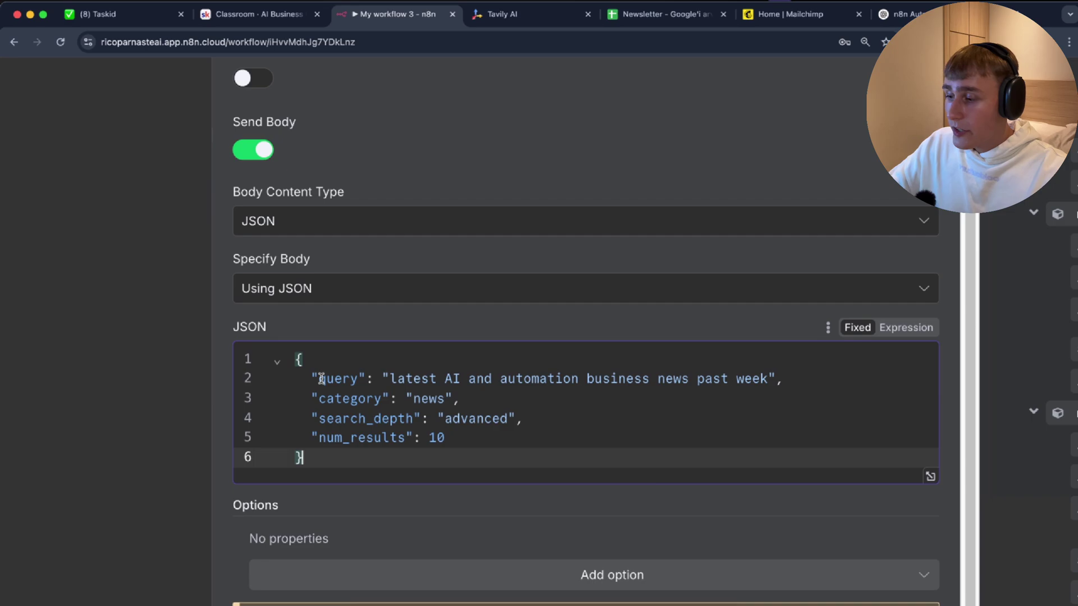
pyautogui.doubleClick(342, 379)
pyautogui.click(353, 380)
# Step: Copy the existing query text in the JSON body and replace it with "find latest real estate business news"
pyautogui.moveTo(389, 380); pyautogui.dragTo(769, 378)
pyautogui.press('super+c')
pyautogui.write('real')
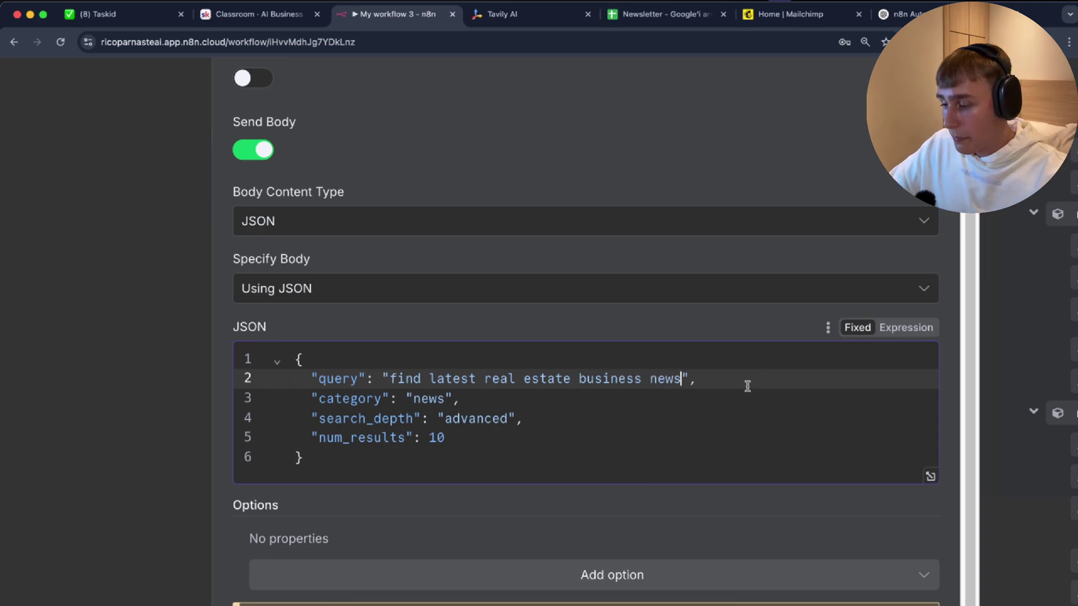
# Step: Restore the query to "latest AI and automation business news past week" and close the Tavily node
pyautogui.press('BackSpace')
pyautogui.press('BackSpace')
pyautogui.press('BackSpace')
pyautogui.press('BackSpace')
pyautogui.press('BackSpace')
pyautogui.press('BackSpace')
pyautogui.press('BackSpace')
pyautogui.press('BackSpace')
pyautogui.press('BackSpace')
pyautogui.press('BackSpace')
pyautogui.press('BackSpace')
pyautogui.press('BackSpace')
pyautogui.press('BackSpace')
pyautogui.press('BackSpace')
pyautogui.press('BackSpace')
pyautogui.press('BackSpace')
pyautogui.press('BackSpace')
pyautogui.press('BackSpace')
pyautogui.press('BackSpace')
pyautogui.press('BackSpace')
pyautogui.press('super+v')
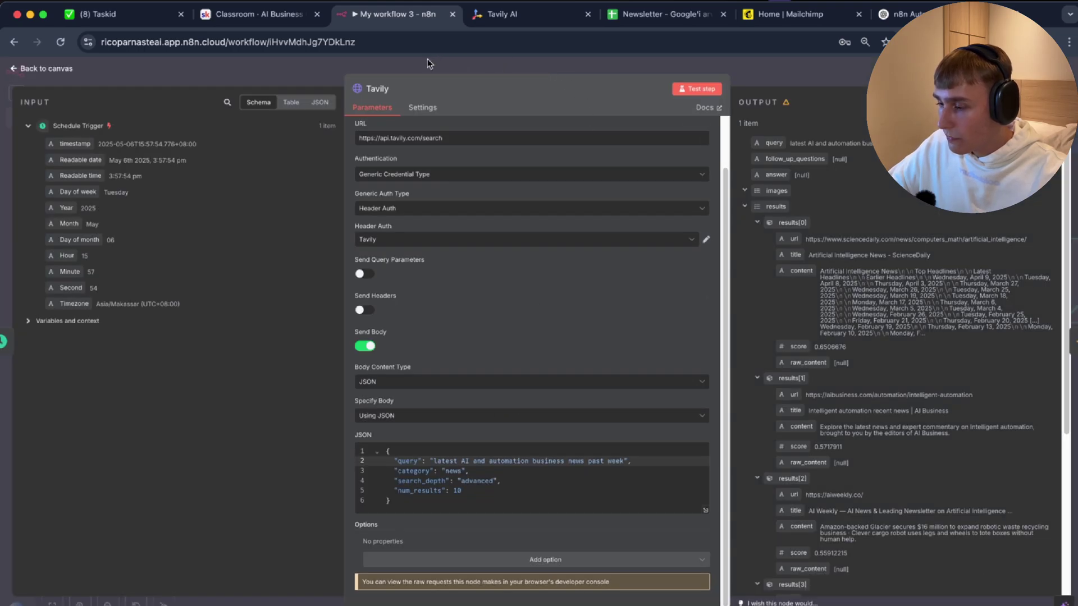
pyautogui.click(427, 59)
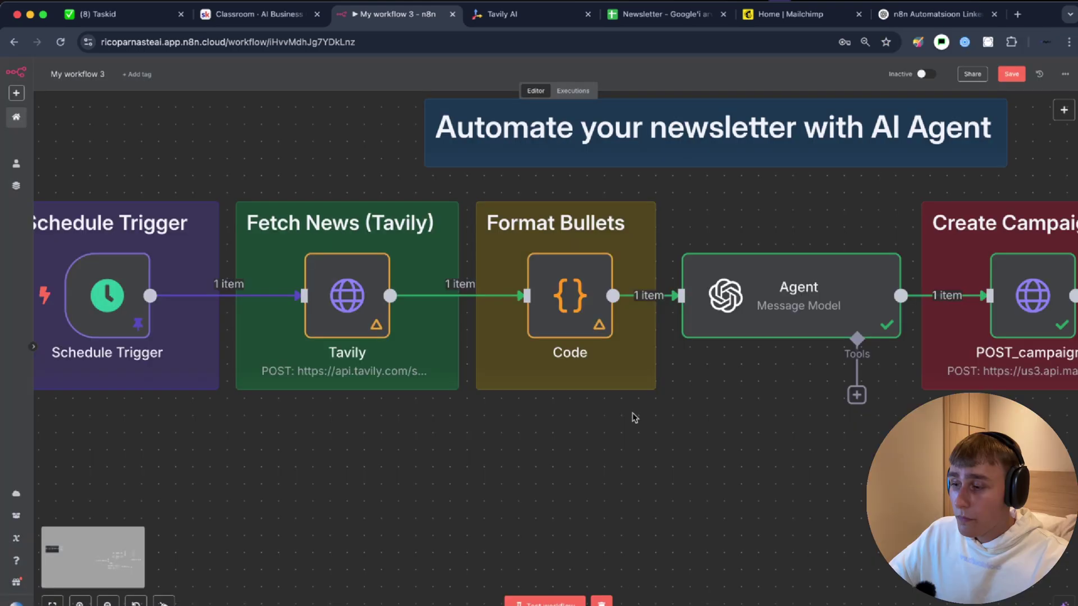
# Step: Add a new Code node to the canvas, close its settings and delete the node
pyautogui.click(1058, 111)
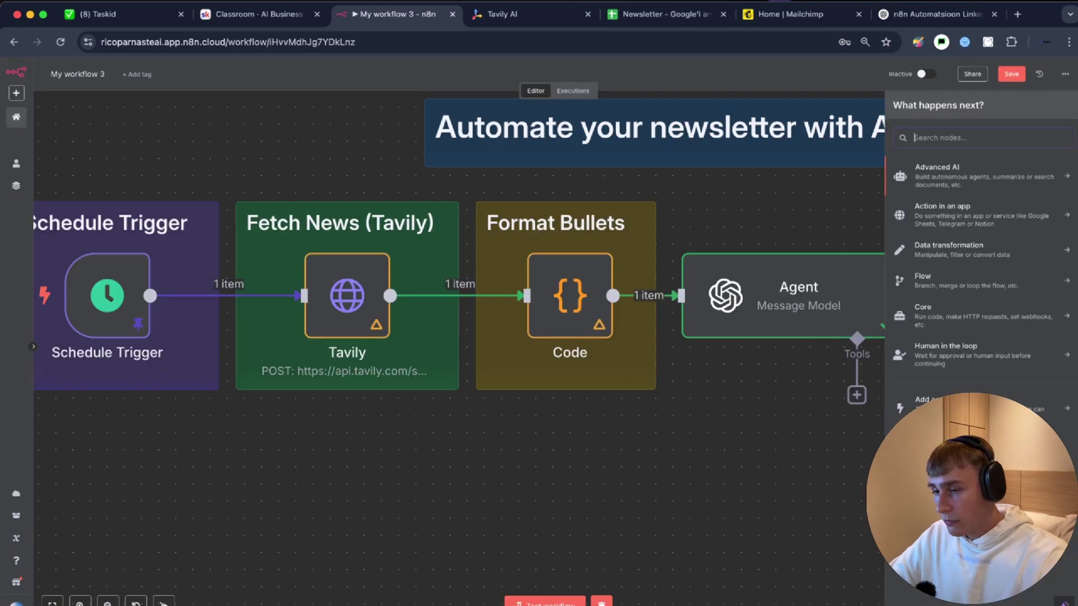
pyautogui.write('code')
pyautogui.click(960, 179)
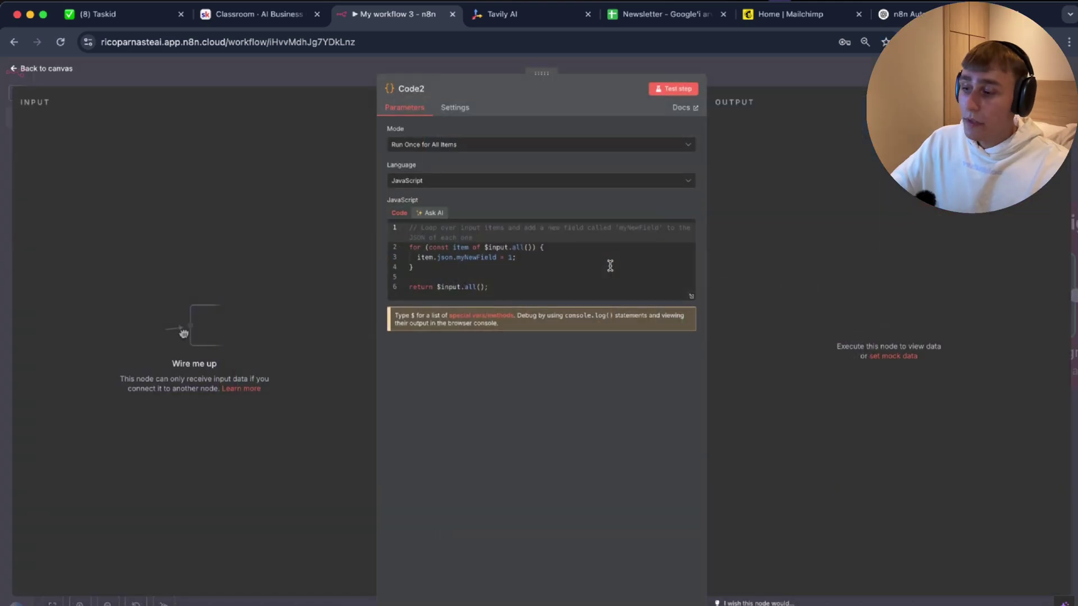
pyautogui.press('Escape')
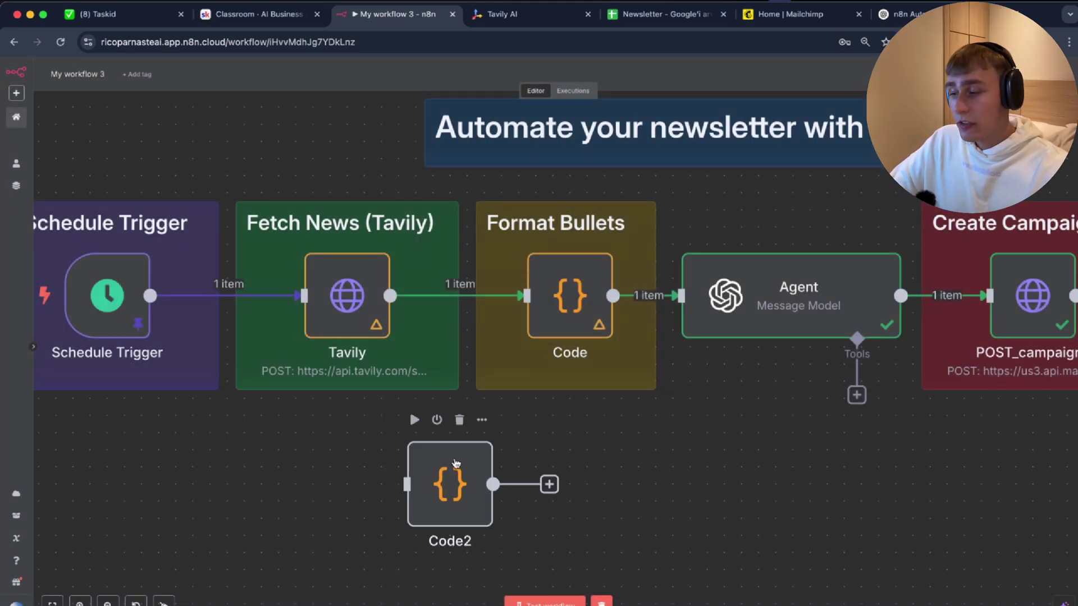
pyautogui.scroll(2, 461, 424)
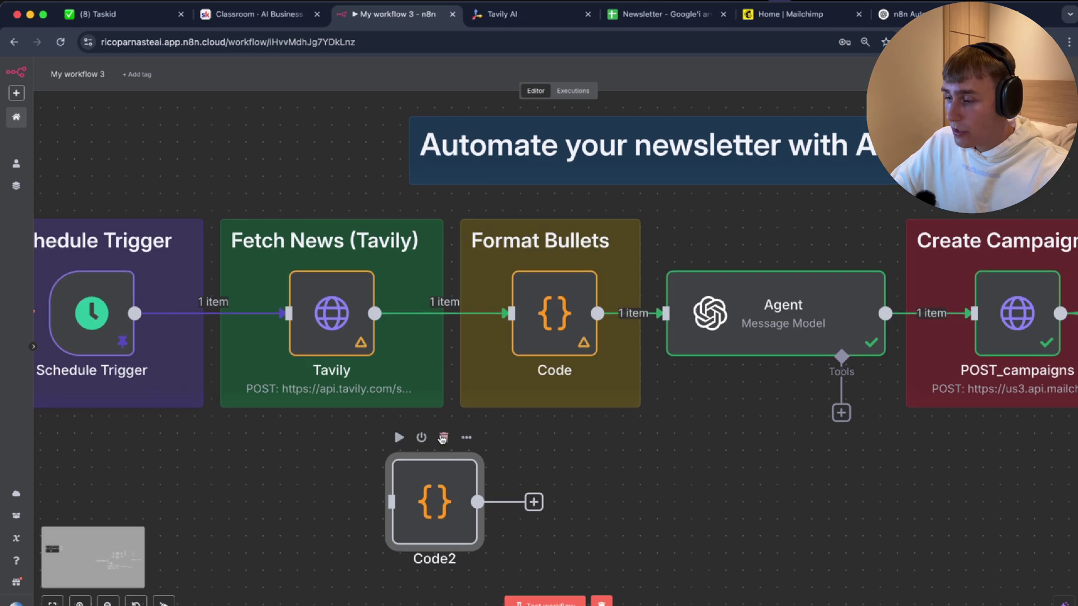
pyautogui.click(443, 438)
# Step: Open the Code node under Format Bullets and check its available run modes, leaving Run Once for All Items
pyautogui.doubleClick(530, 326)
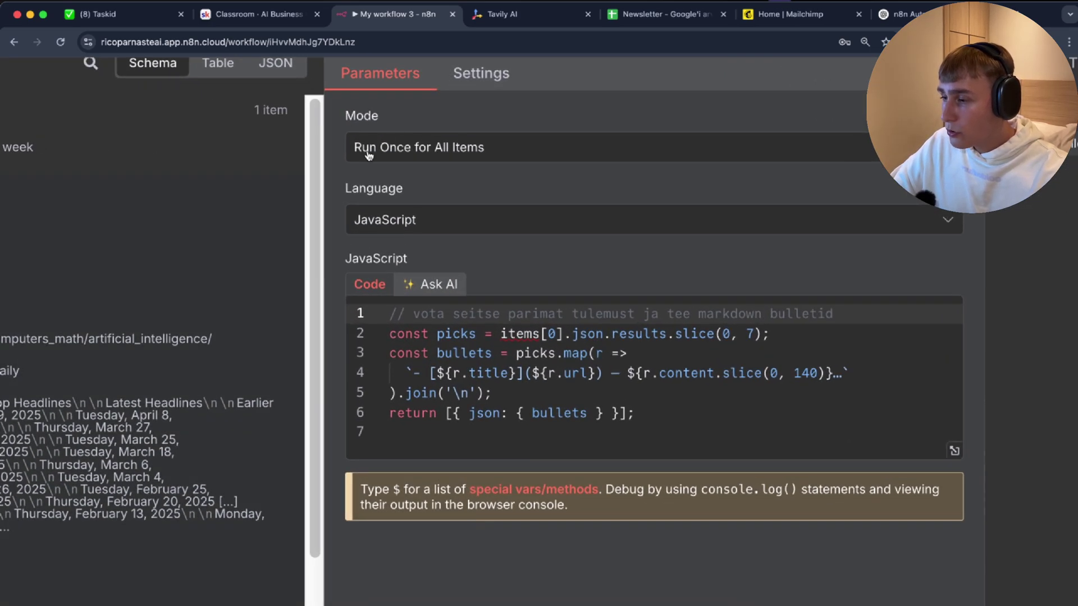
pyautogui.click(398, 147)
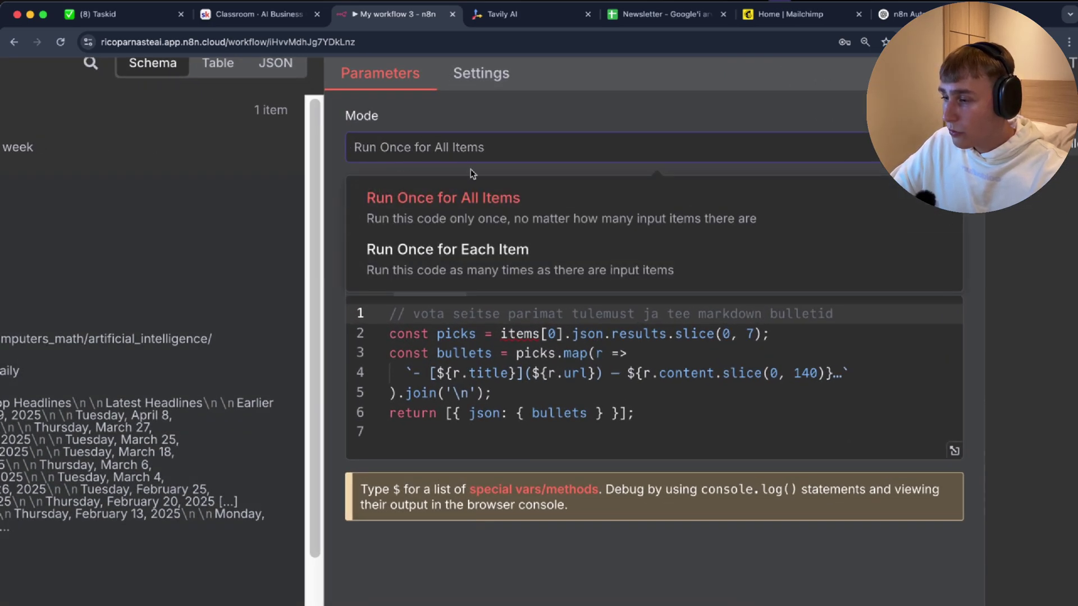
pyautogui.click(513, 115)
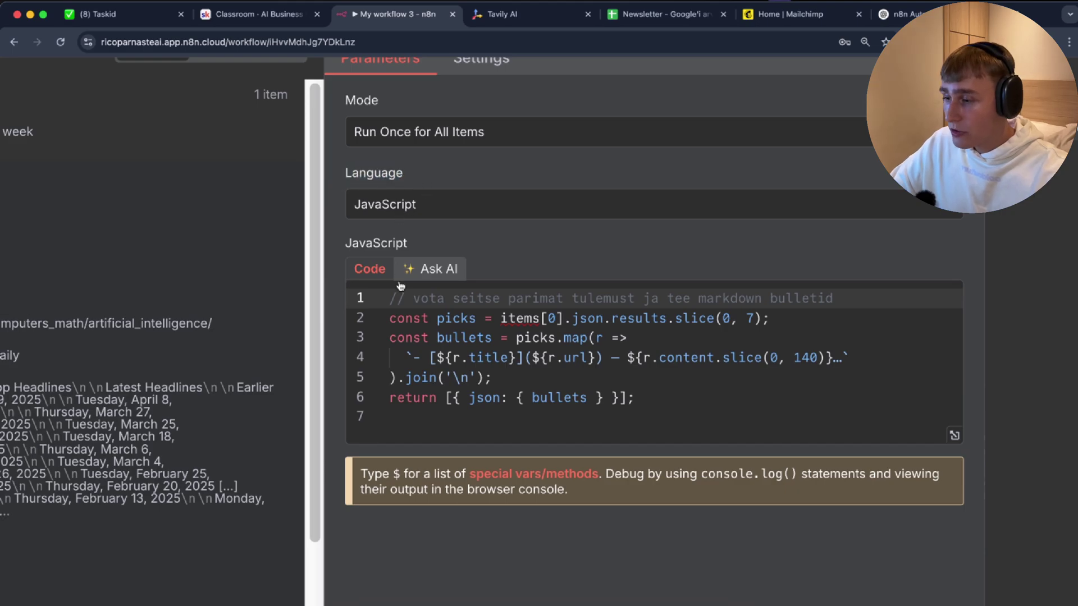
# Step: Examine the JavaScript that builds the markdown bullets and close the Code node
pyautogui.scroll(-2, 401, 286)
pyautogui.moveTo(361, 275); pyautogui.dragTo(592, 355)
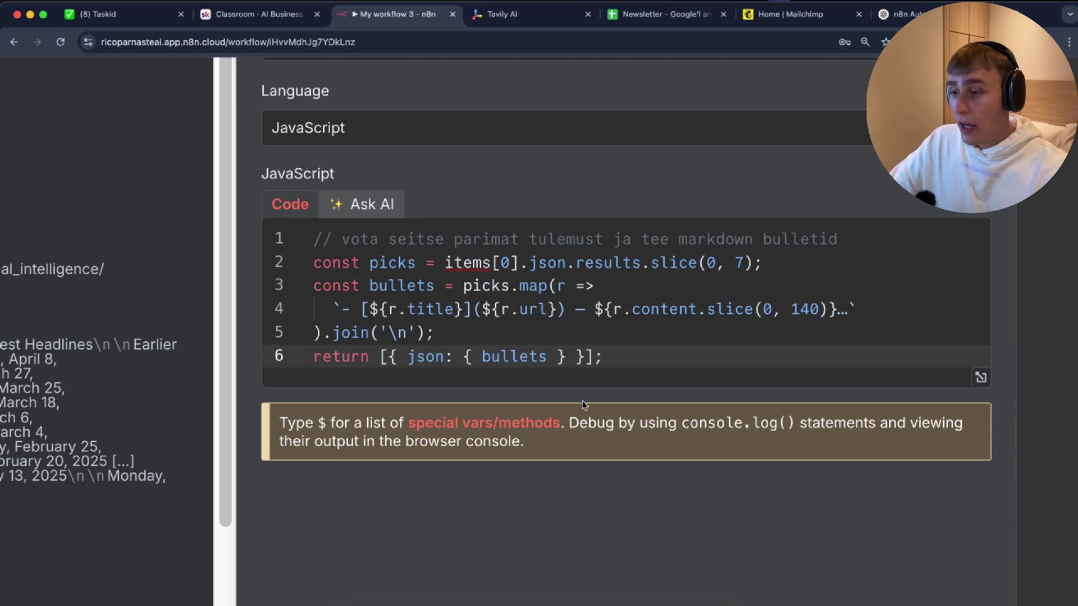
pyautogui.scroll(1, 601, 382)
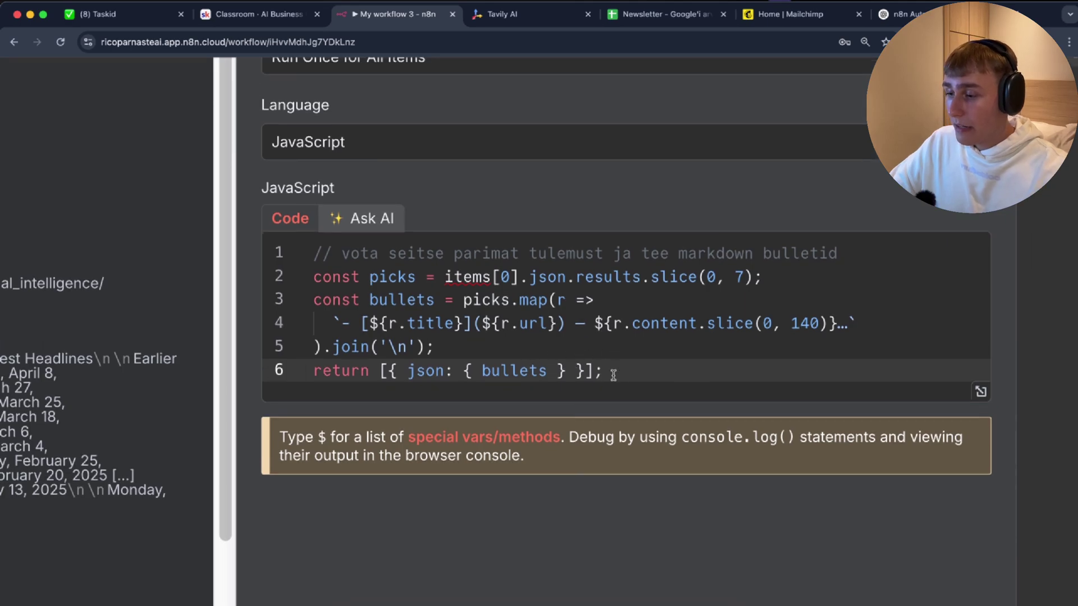
pyautogui.moveTo(613, 375); pyautogui.dragTo(314, 300)
pyautogui.click(313, 277)
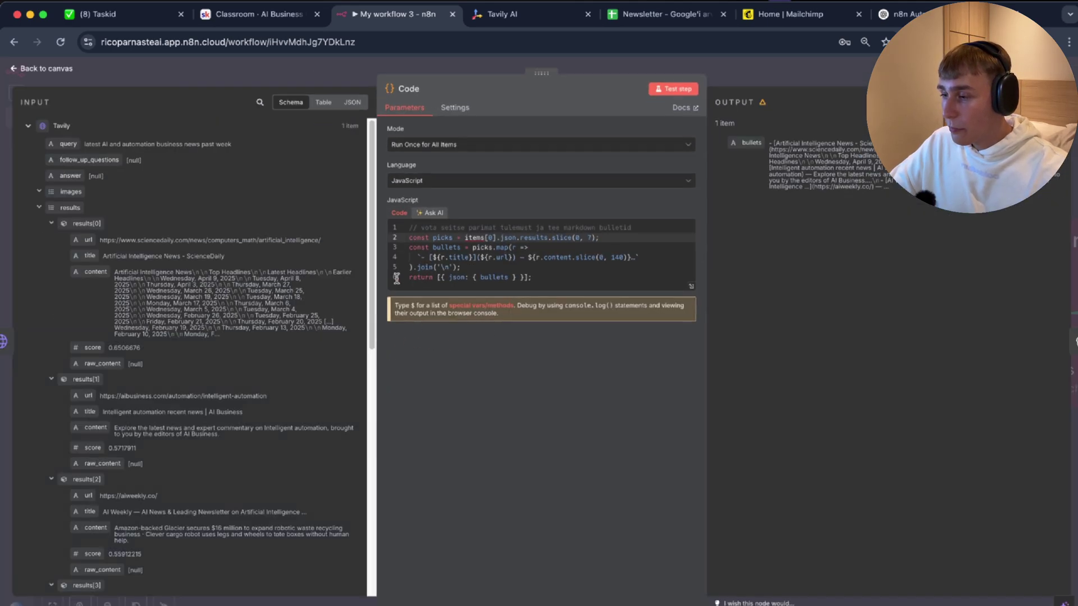
pyautogui.click(753, 71)
# Step: Add an OpenAI node with the Message a model action to the canvas and delete it
pyautogui.hscroll(10, 553, 437)
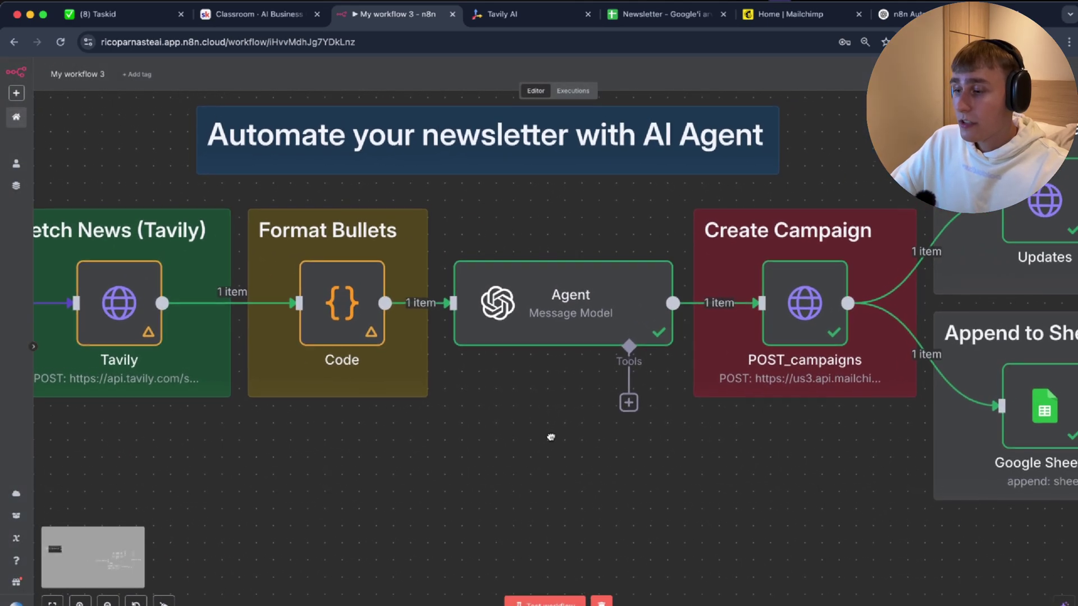
pyautogui.scroll(-5, 554, 436)
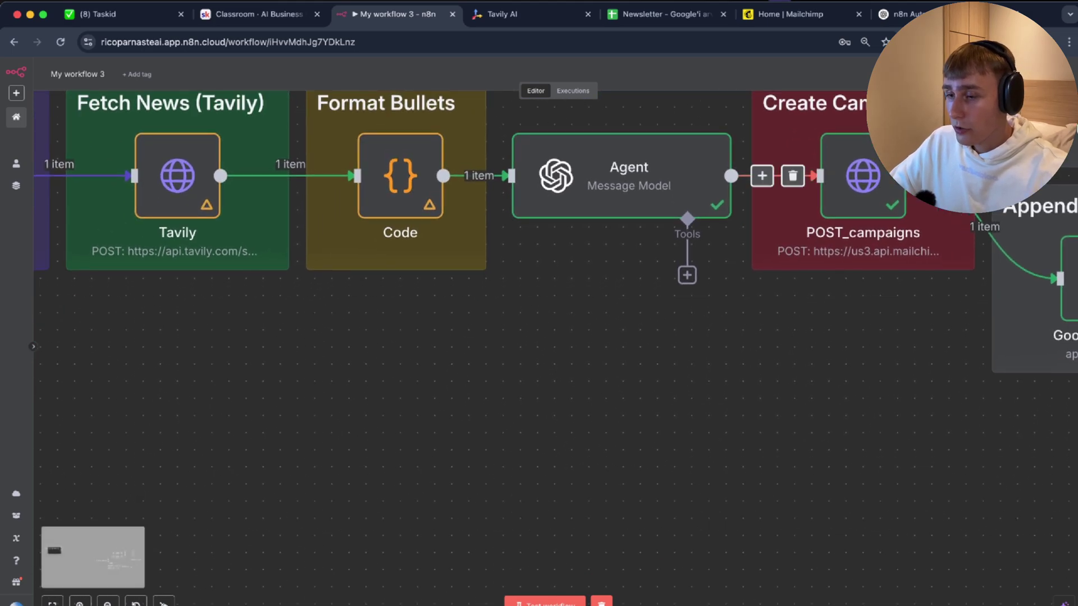
pyautogui.click(1064, 111)
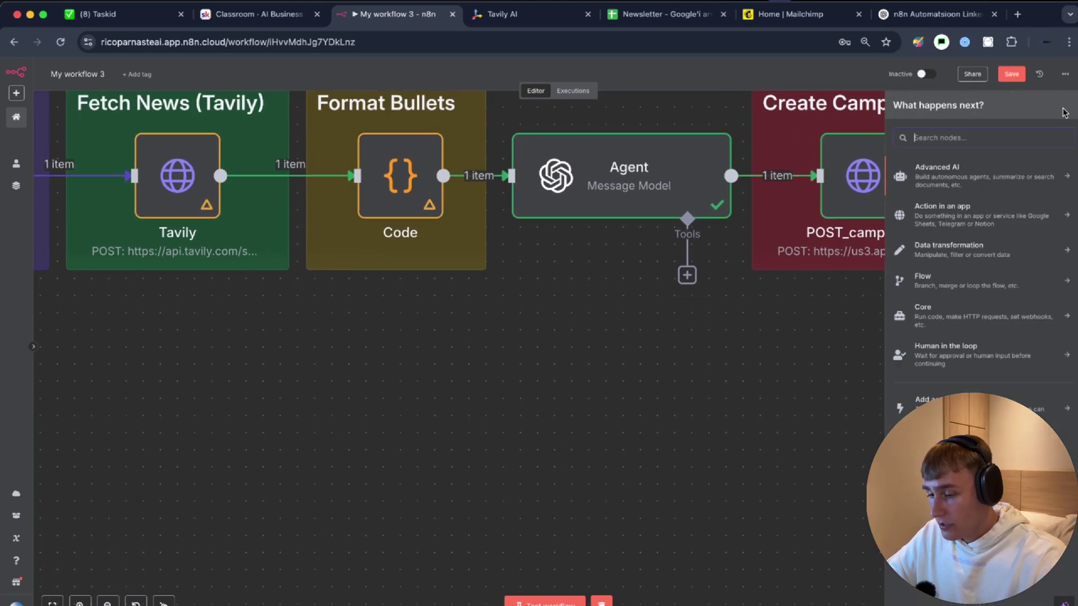
pyautogui.write('chatg')
pyautogui.press('super+a')
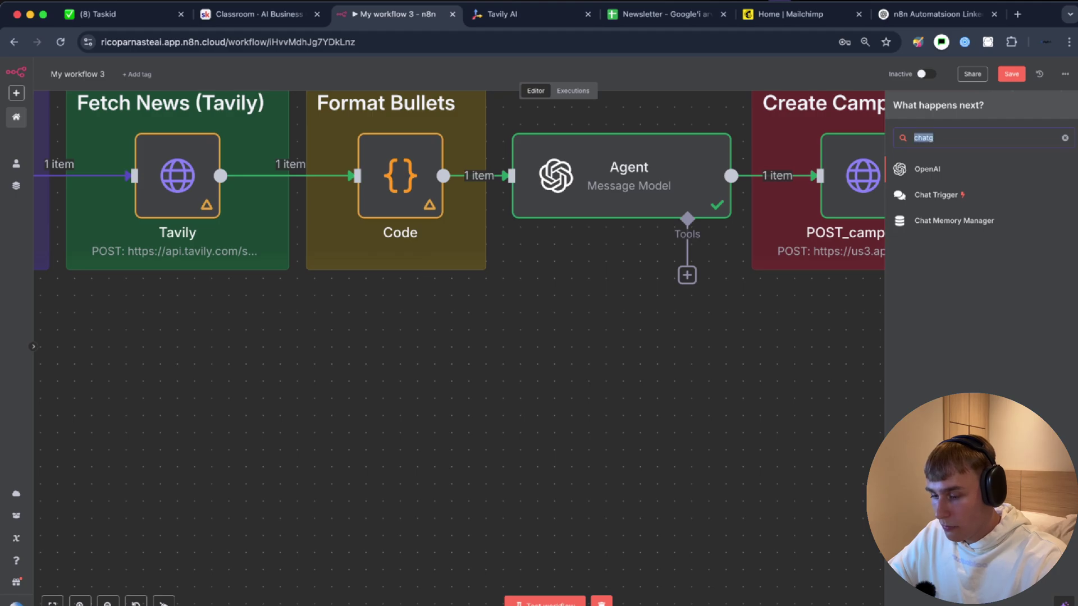
pyautogui.write('openai')
pyautogui.click(946, 170)
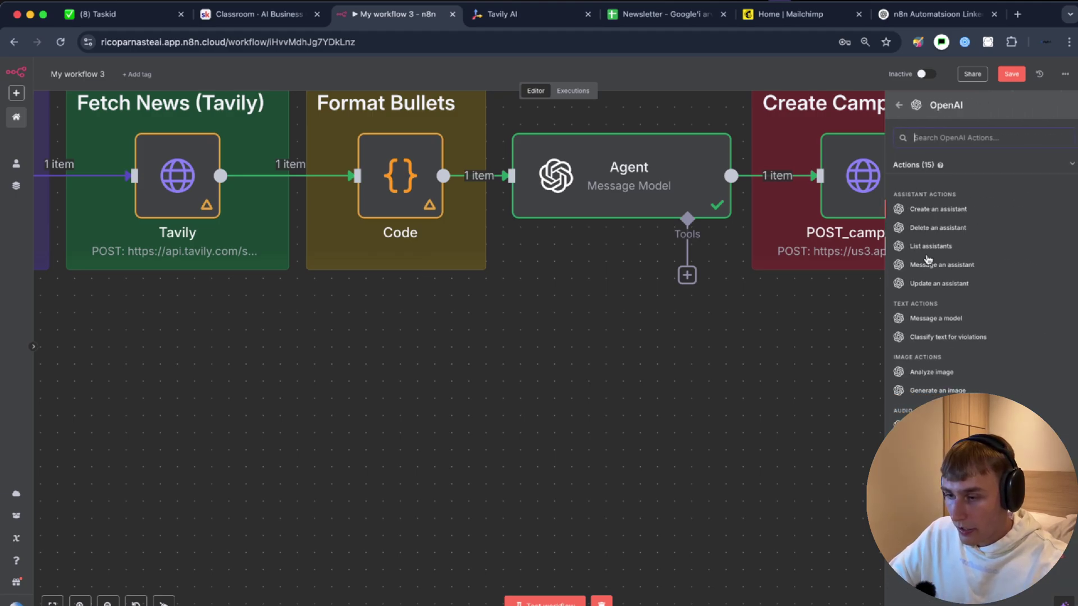
pyautogui.write('mess')
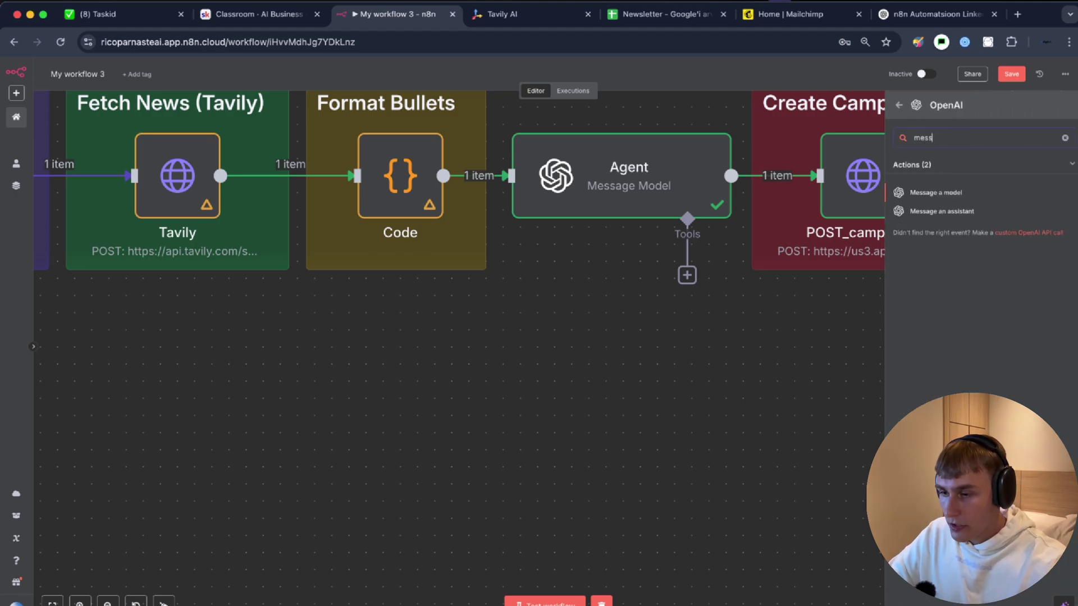
pyautogui.click(926, 187)
pyautogui.press('Escape')
pyautogui.moveTo(374, 361); pyautogui.dragTo(419, 374)
pyautogui.click(423, 334)
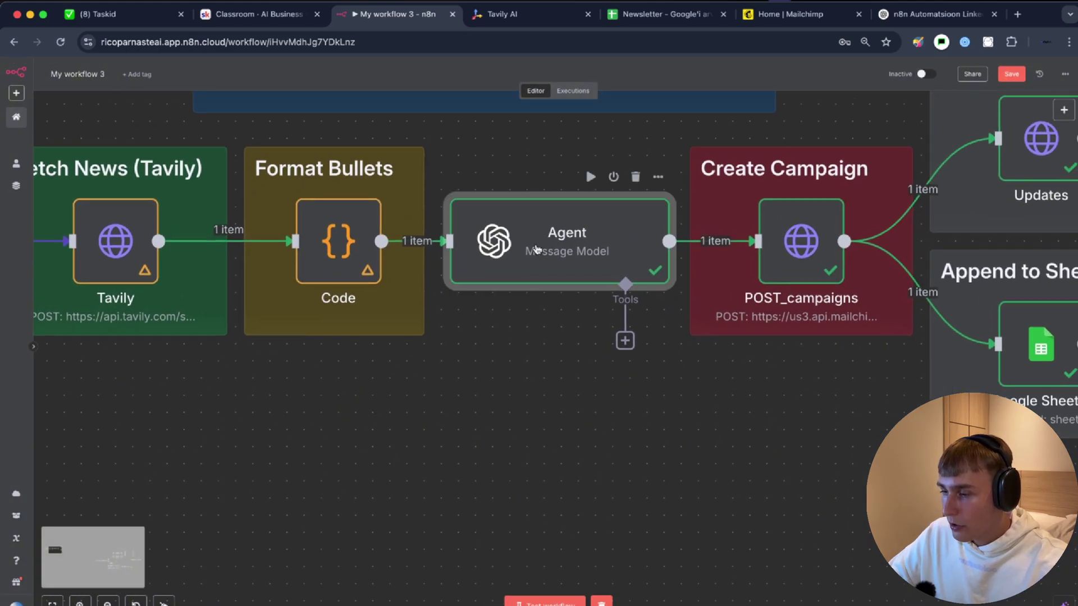
# Step: Open the Agent node and examine its credential, resource and operation settings
pyautogui.doubleClick(556, 242)
pyautogui.moveTo(339, 160); pyautogui.dragTo(454, 173)
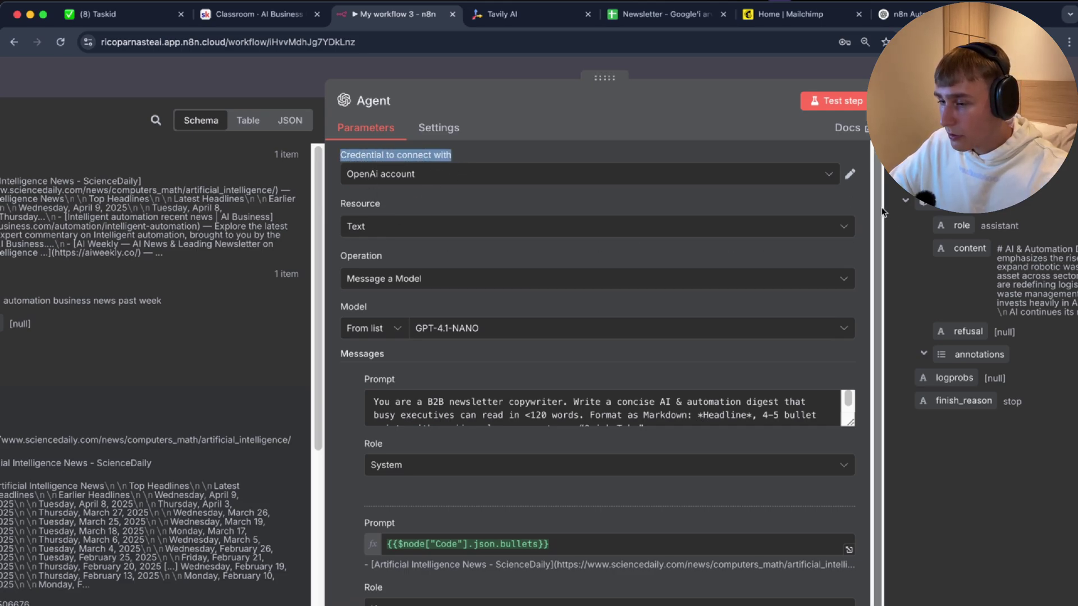
pyautogui.scroll(-2, 869, 237)
pyautogui.moveTo(334, 152); pyautogui.dragTo(407, 160)
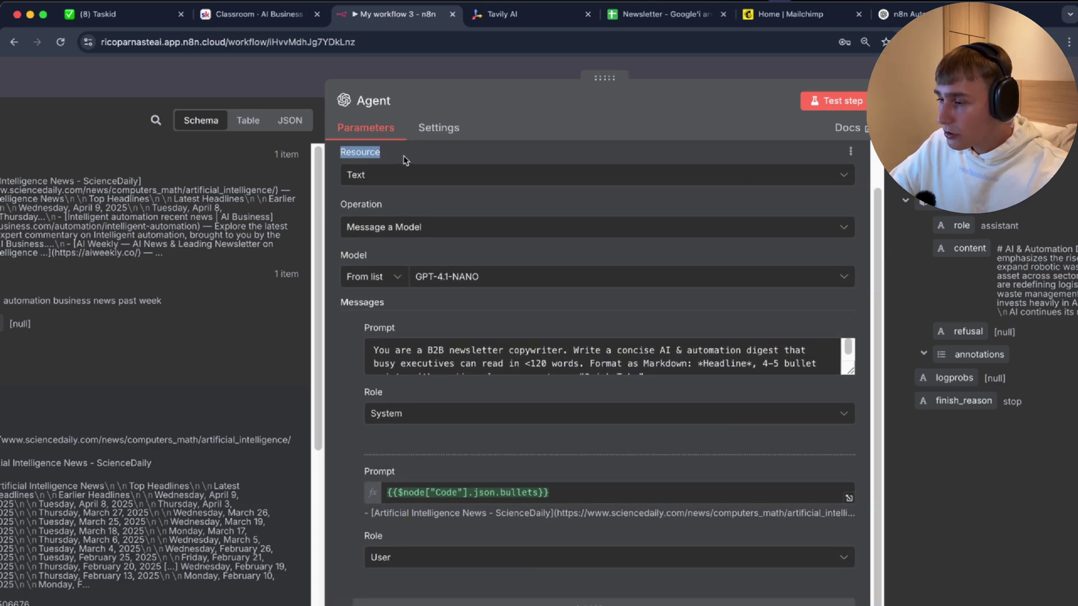
pyautogui.click(368, 178)
pyautogui.click(340, 210)
pyautogui.moveTo(340, 211); pyautogui.dragTo(417, 215)
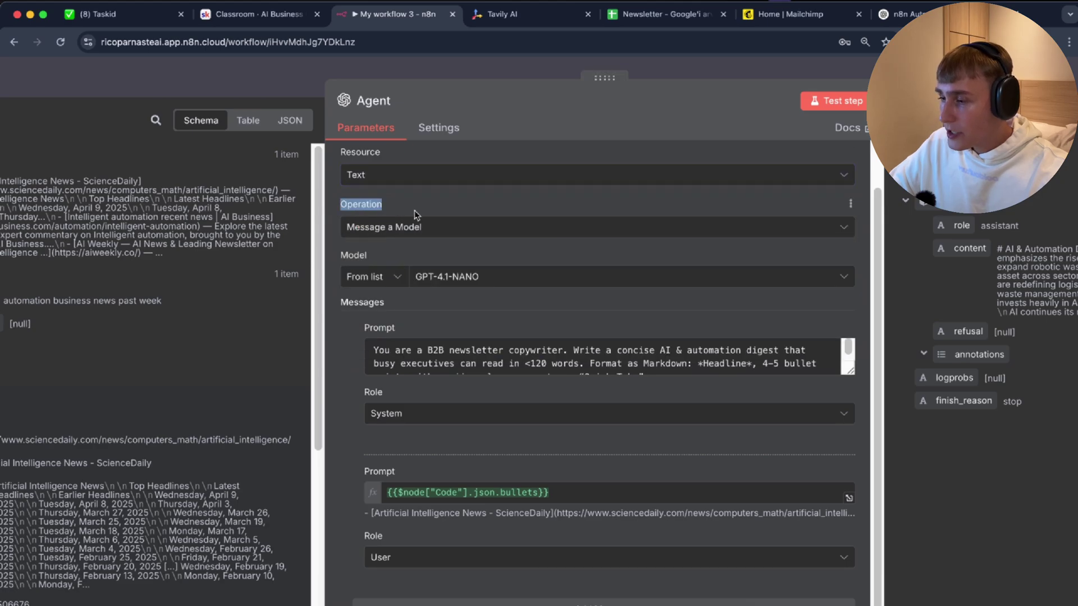
pyautogui.click(372, 236)
pyautogui.click(392, 274)
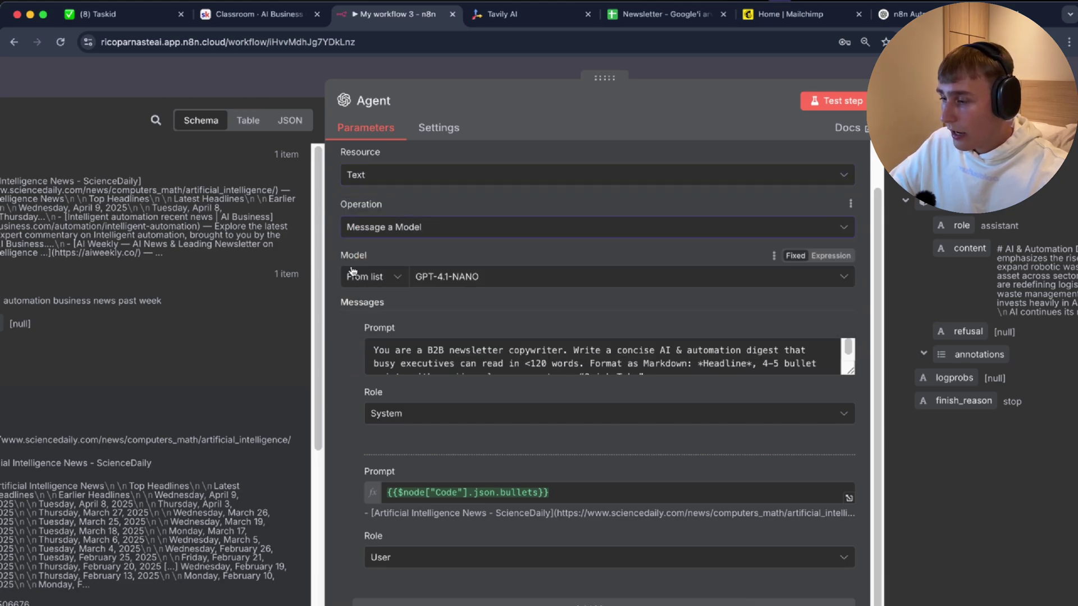
# Step: Look through the Agent node's available models, keeping GPT-4.1-NANO selected
pyautogui.click(449, 284)
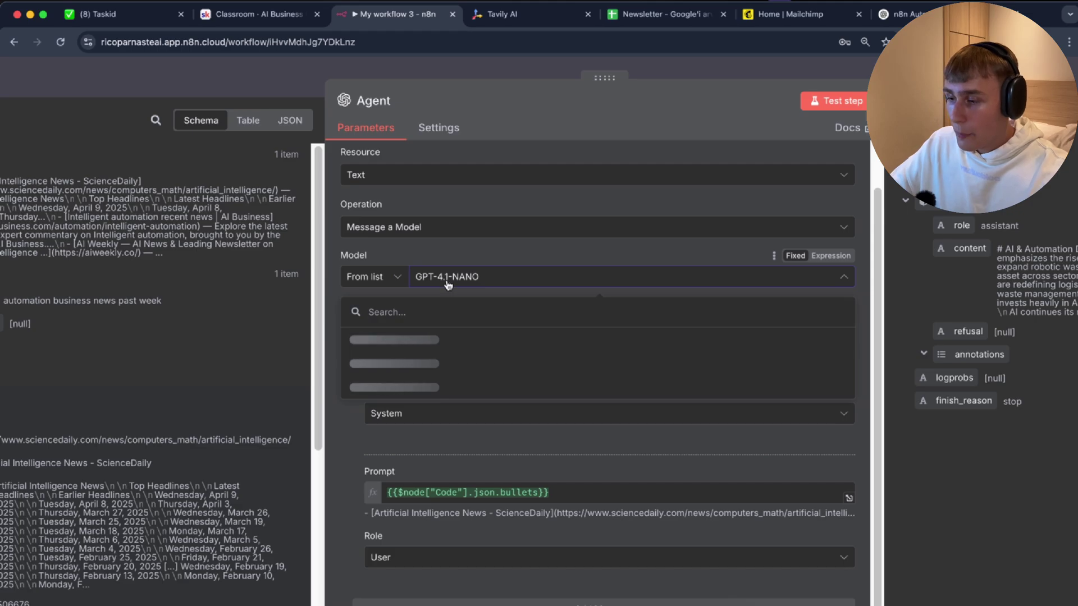
pyautogui.scroll(-2, 878, 282)
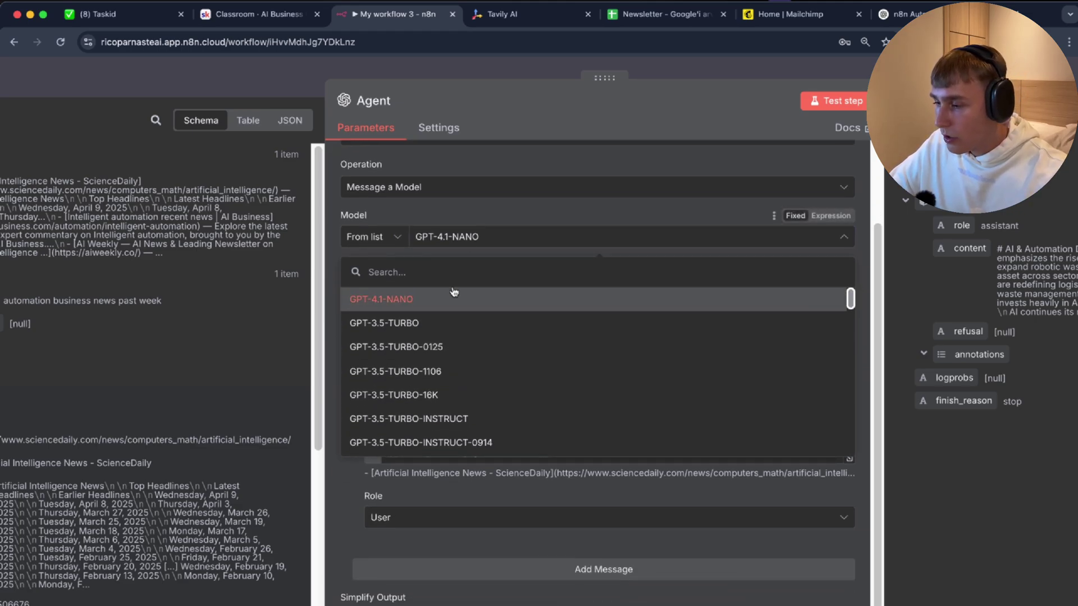
pyautogui.click(470, 223)
pyautogui.press('super+minus')
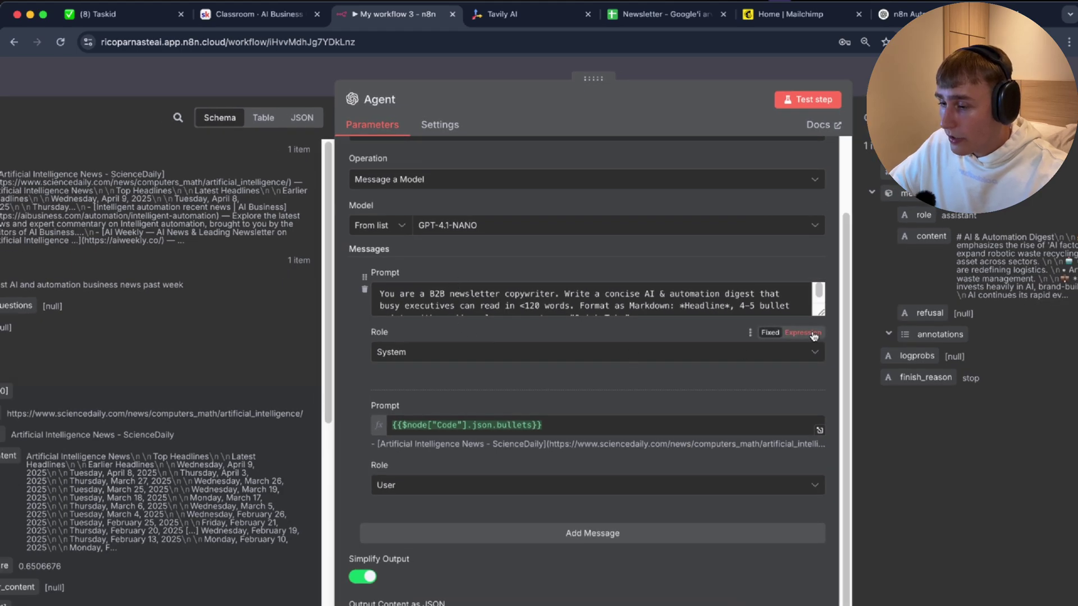
# Step: Enlarge the system message's prompt field and read the newsletter copywriter instructions in full
pyautogui.moveTo(822, 315); pyautogui.dragTo(817, 379)
pyautogui.moveTo(383, 291); pyautogui.dragTo(727, 306)
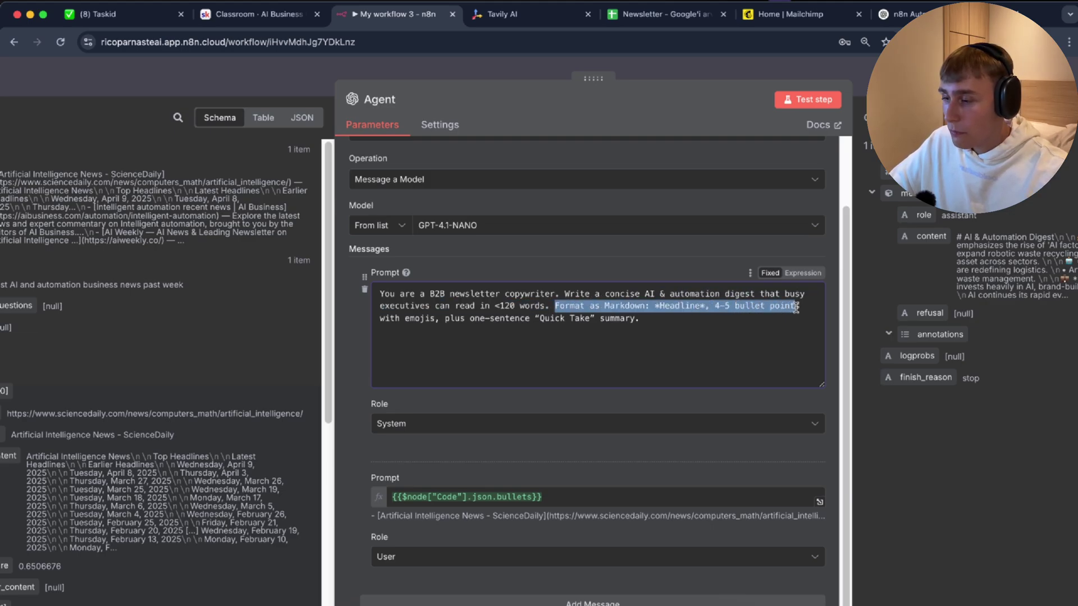
pyautogui.moveTo(796, 307); pyautogui.dragTo(460, 325)
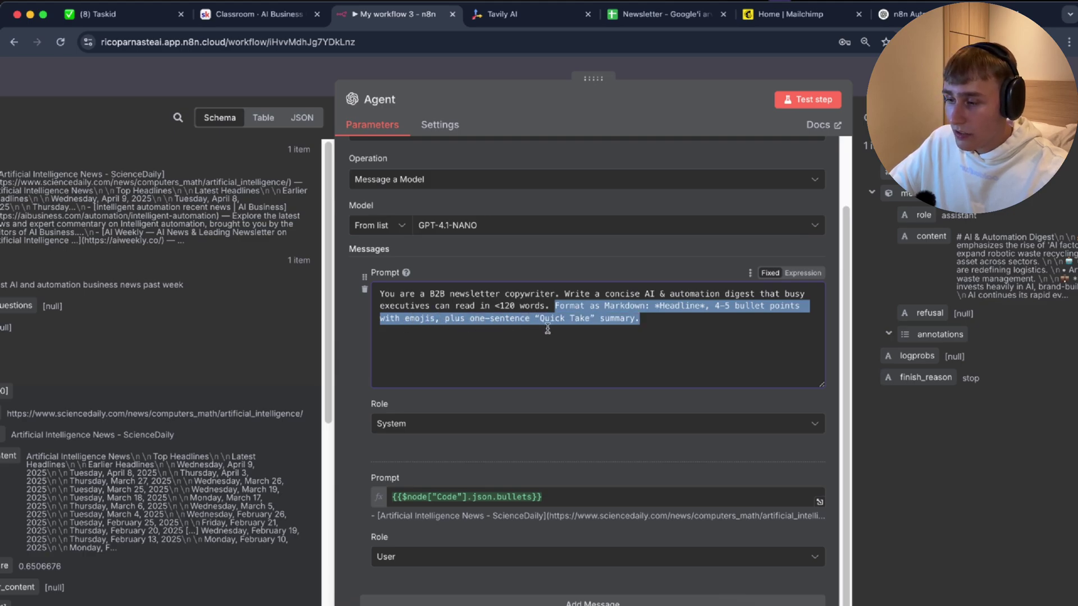
pyautogui.moveTo(548, 329); pyautogui.dragTo(382, 295)
pyautogui.click(644, 325)
pyautogui.click(396, 294)
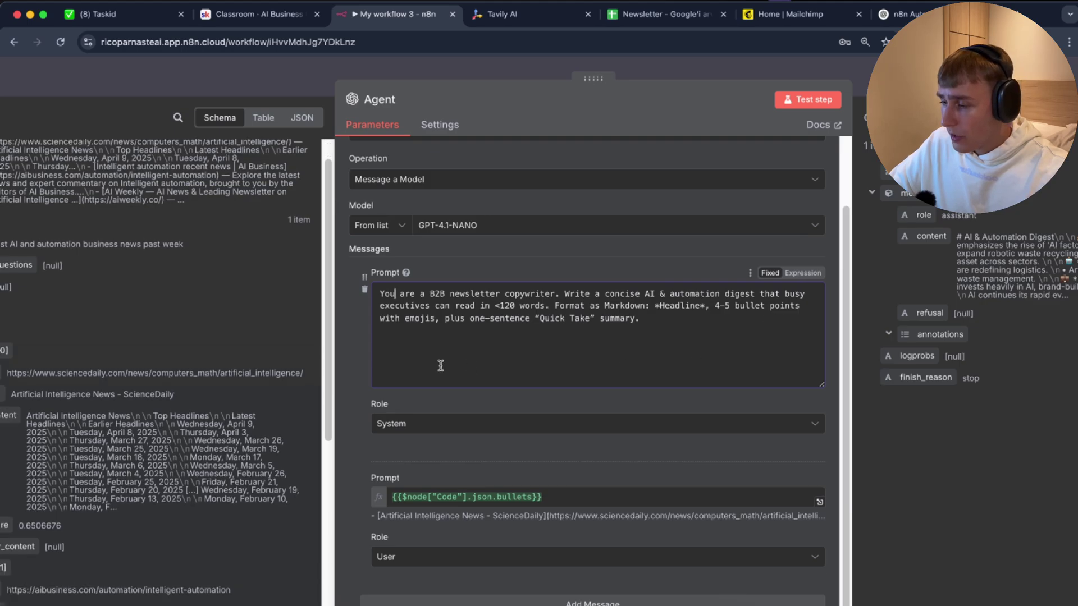
# Step: Check the role assigned to the Agent node's second message, which uses the Code node's bullets
pyautogui.press('super+minus')
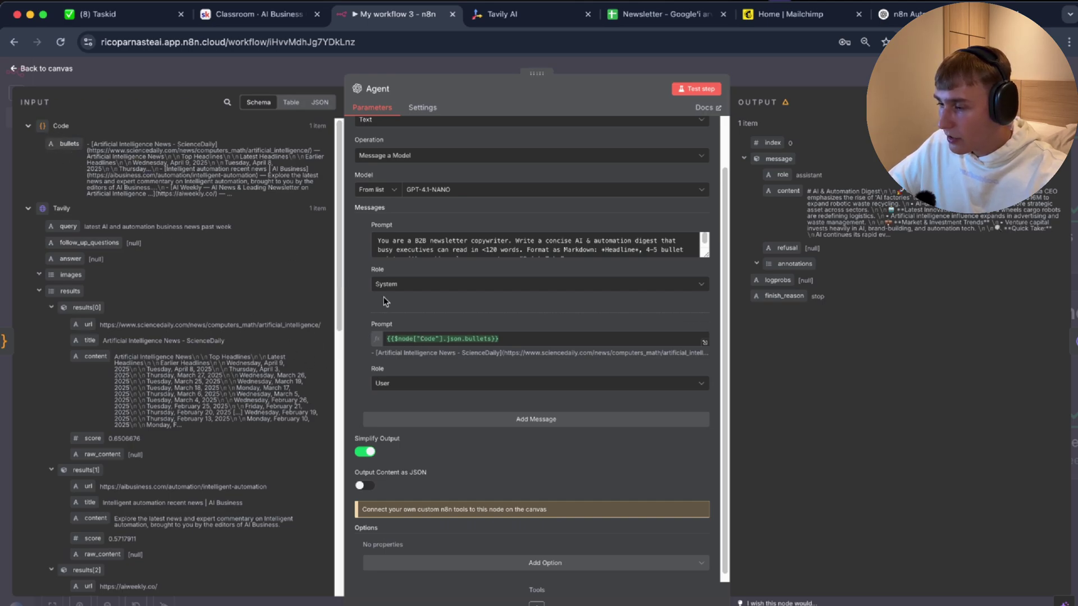
pyautogui.scroll(-1, 379, 362)
pyautogui.doubleClick(377, 362)
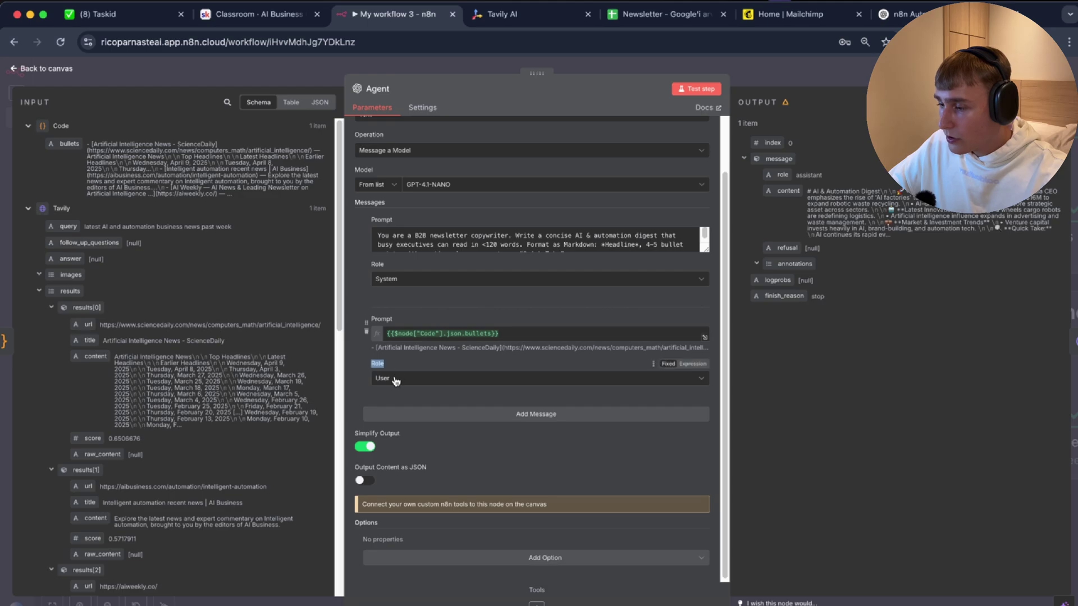
# Step: Check the Agent node's Simplify Output setting and return to the workflow canvas
pyautogui.moveTo(357, 436); pyautogui.dragTo(398, 440)
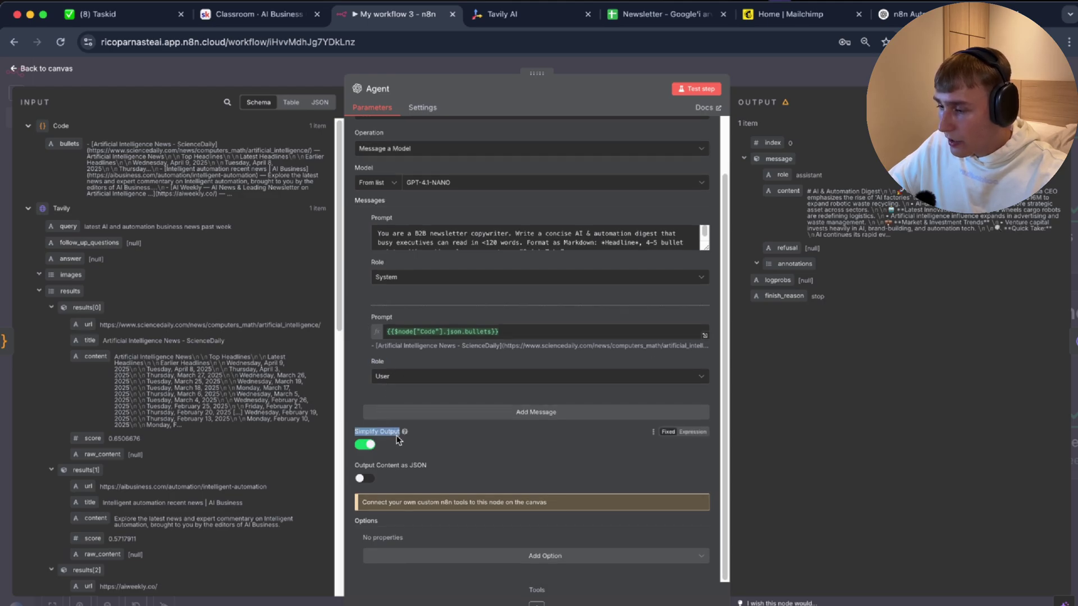
pyautogui.click(396, 440)
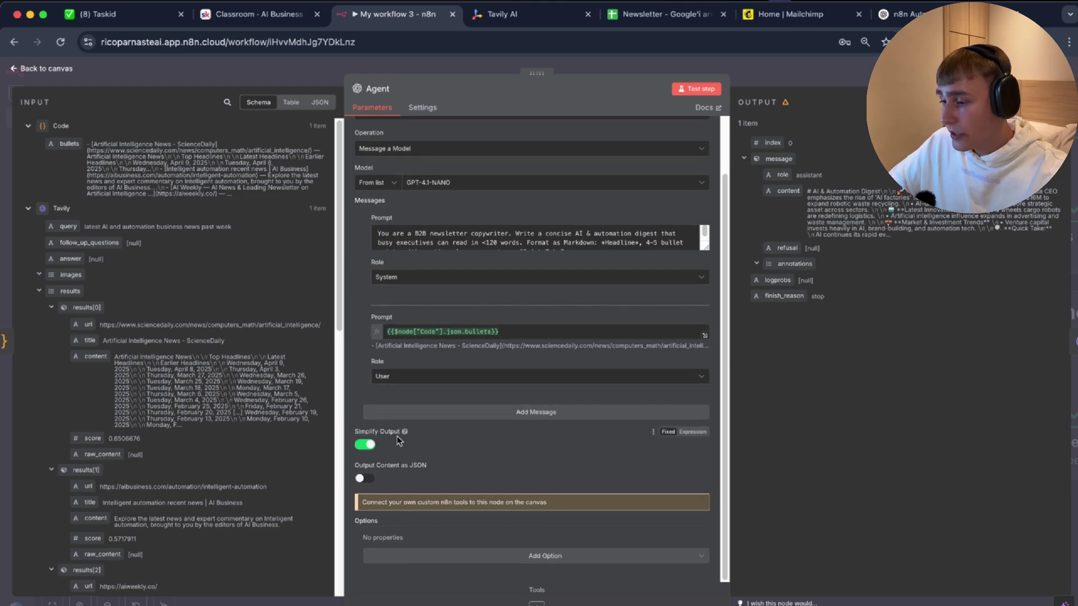
pyautogui.click(755, 77)
# Step: Open the POST_campaigns node and examine its request method and URL
pyautogui.hscroll(4, 641, 316)
pyautogui.hscroll(1, 585, 335)
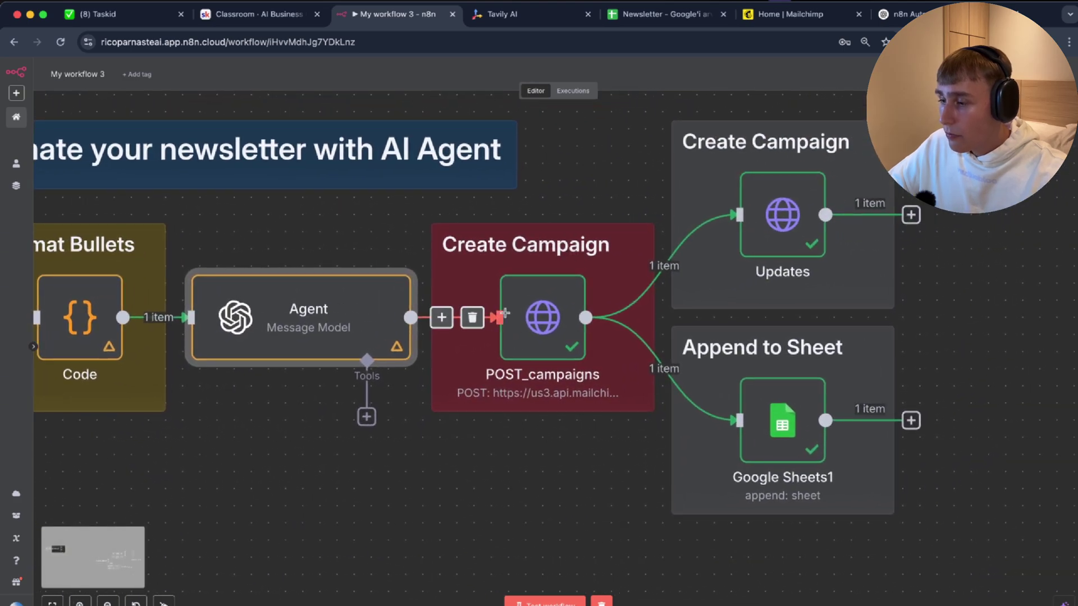
pyautogui.click(526, 312)
pyautogui.doubleClick(504, 316)
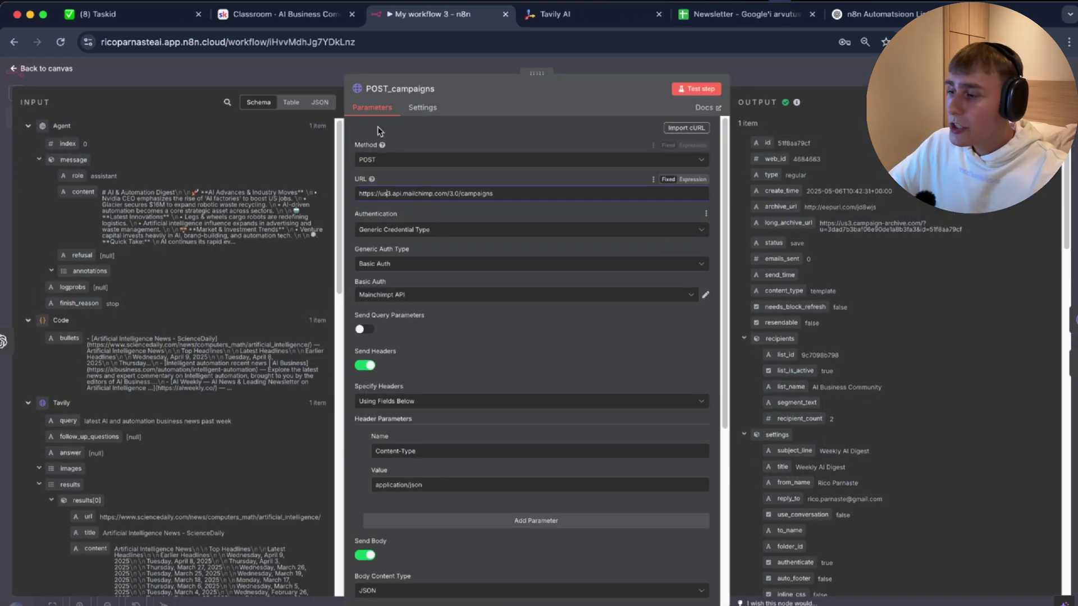
pyautogui.scroll(5, 376, 132)
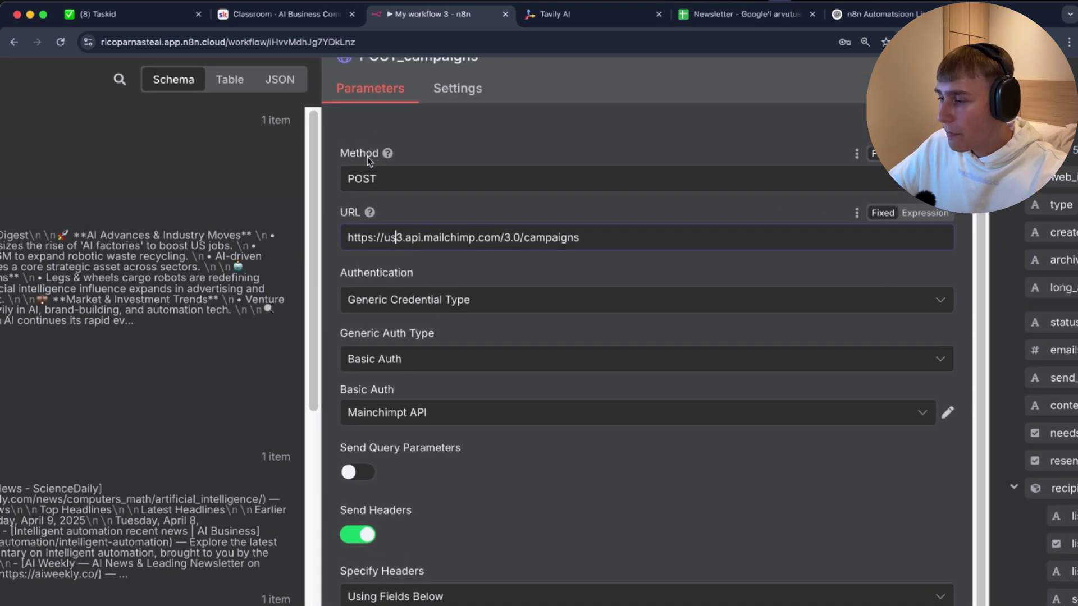
pyautogui.hscroll(1, 368, 163)
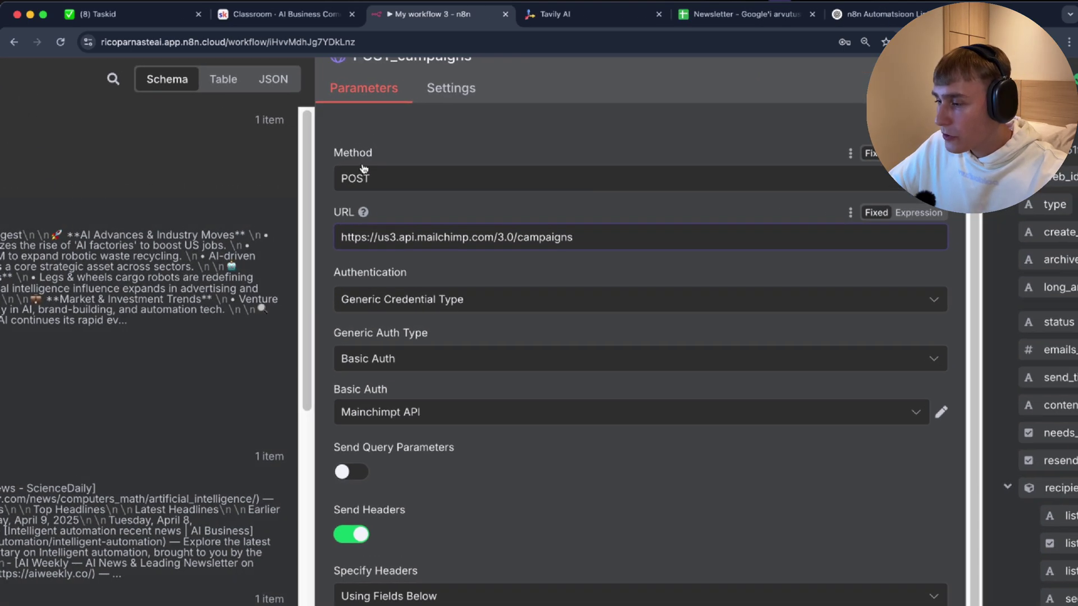
# Step: Replace the us3 server prefix in the POST_campaigns URL with the blank placeholder ___
pyautogui.moveTo(335, 213); pyautogui.dragTo(380, 240)
pyautogui.click(380, 239)
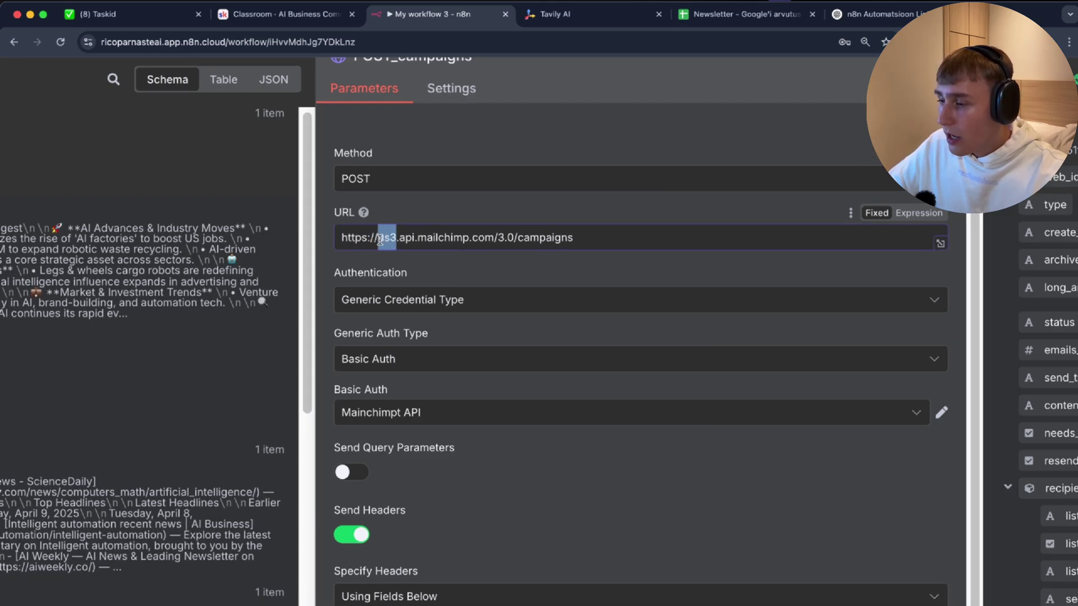
pyautogui.write('___')
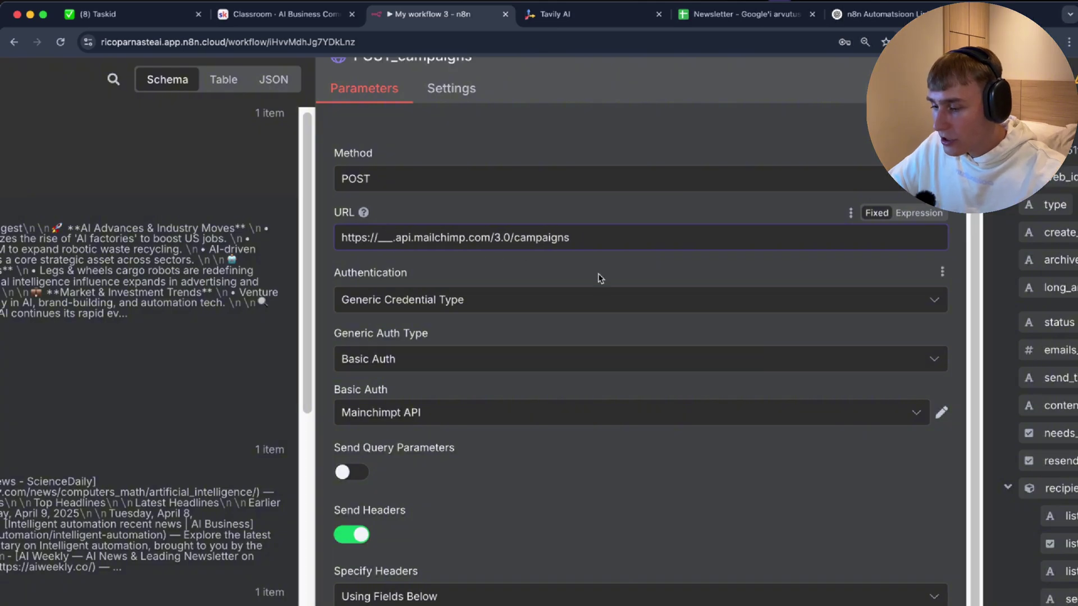
# Step: Copy the us3 server prefix from the Mailchimp dashboard's web address and paste it over the placeholder in the POST_campaigns URL
pyautogui.click(716, 605)
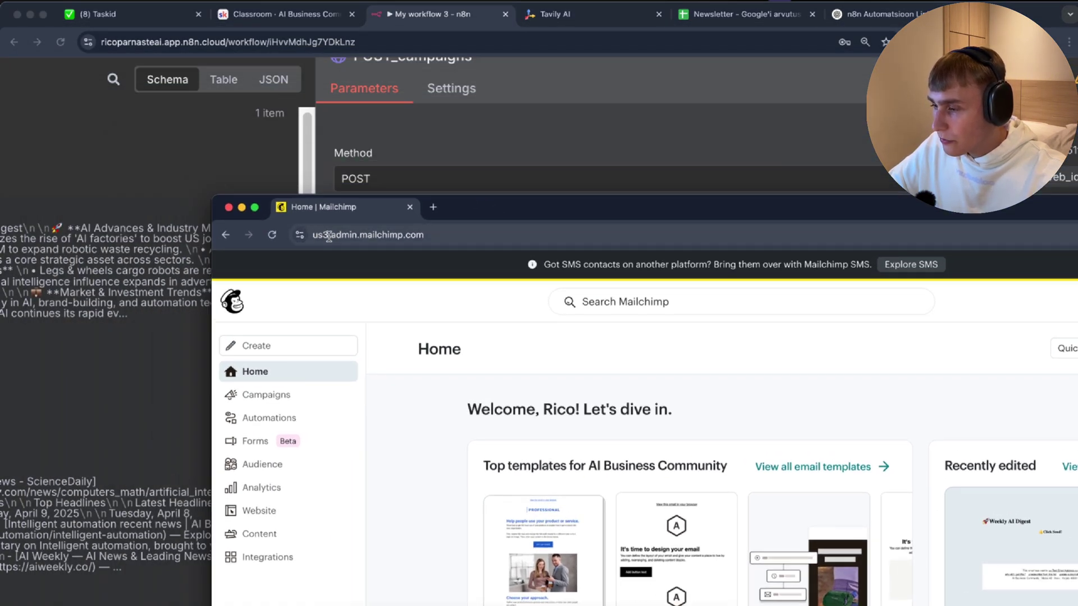
pyautogui.click(329, 234)
pyautogui.doubleClick(350, 235)
pyautogui.press('super+c')
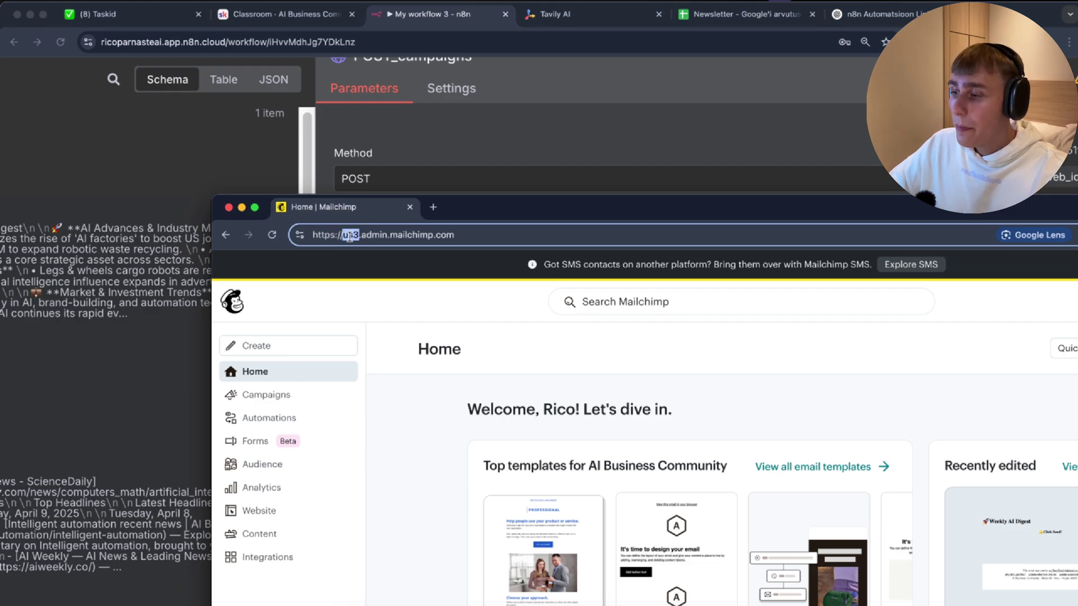
pyautogui.click(242, 208)
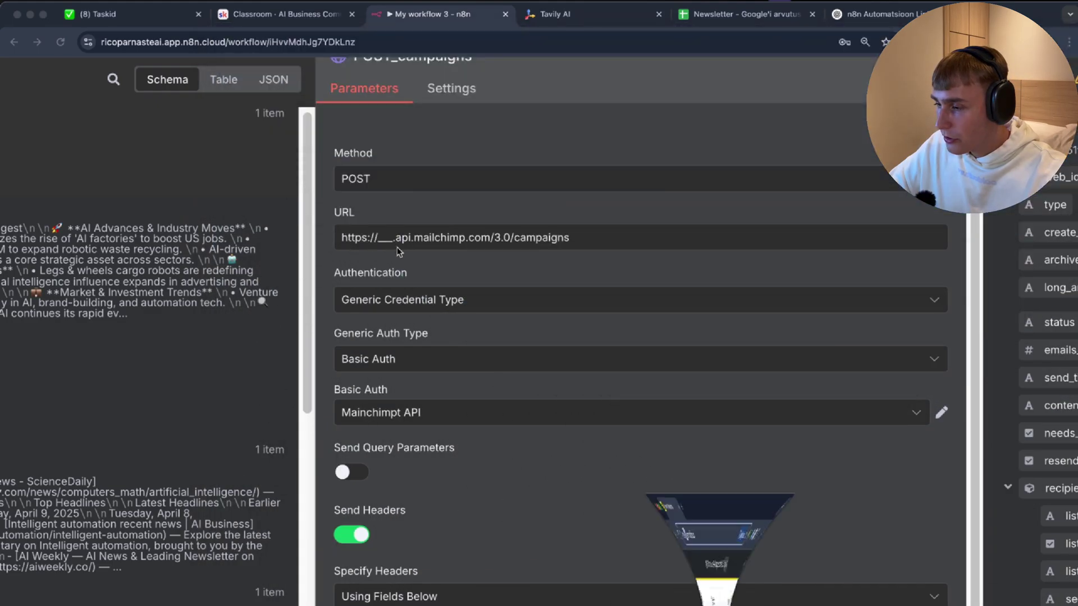
pyautogui.doubleClick(382, 239)
pyautogui.press('super+v')
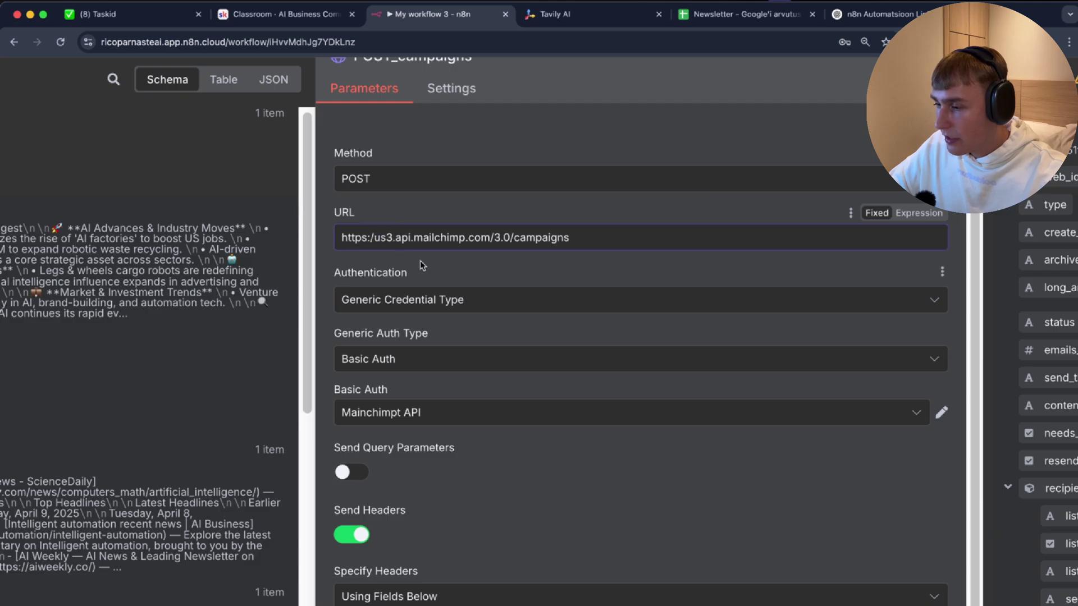
# Step: Review the POST_campaigns authentication type and open the Mainchimpt API credential to inspect its user and password fields
pyautogui.moveTo(335, 274); pyautogui.dragTo(425, 281)
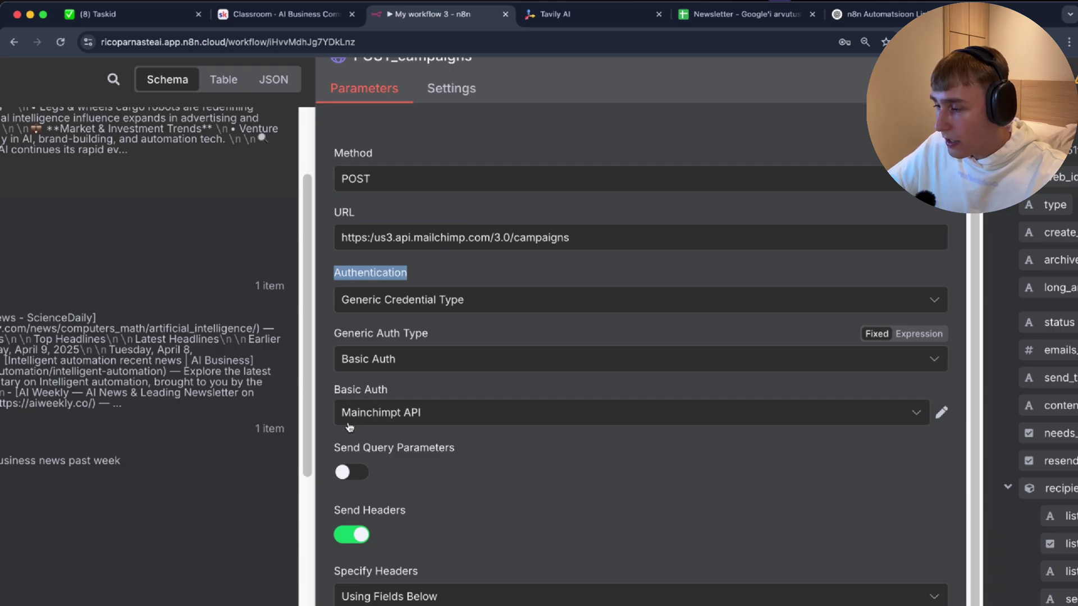
pyautogui.click(413, 415)
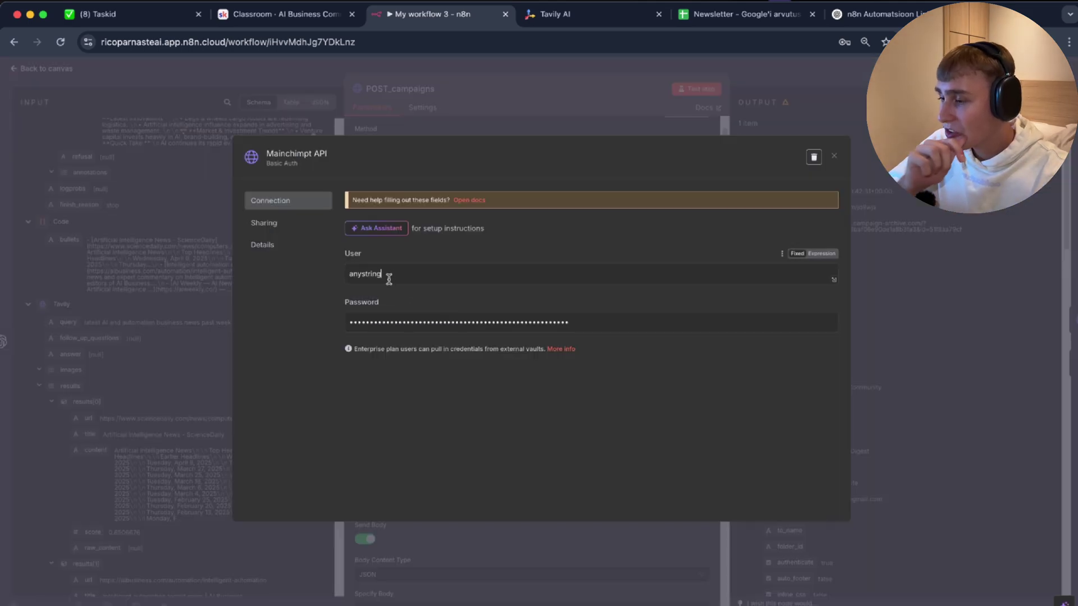
pyautogui.moveTo(589, 320); pyautogui.dragTo(350, 322)
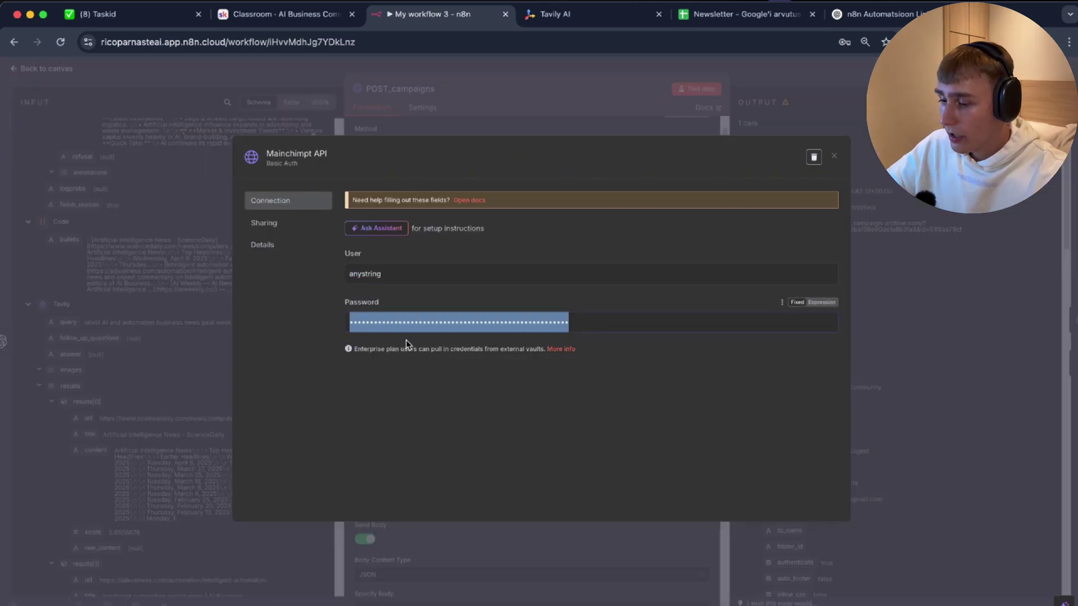
# Step: Switch to Mailchimp and locate the account's API keys section, then return to n8n and close the credential
pyautogui.click(715, 605)
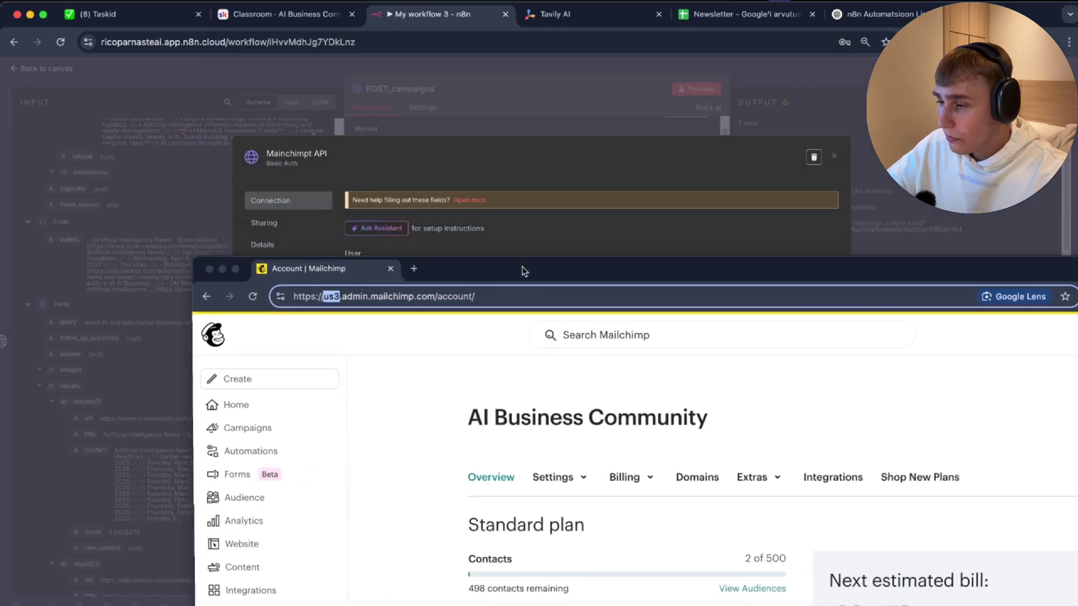
pyautogui.moveTo(543, 278); pyautogui.dragTo(389, 26)
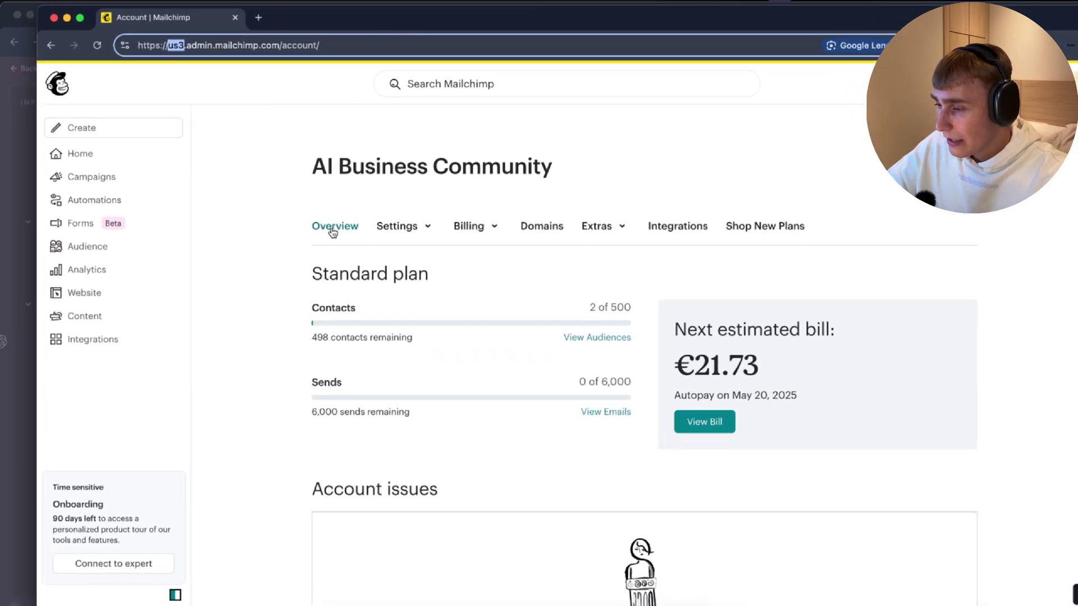
pyautogui.click(611, 227)
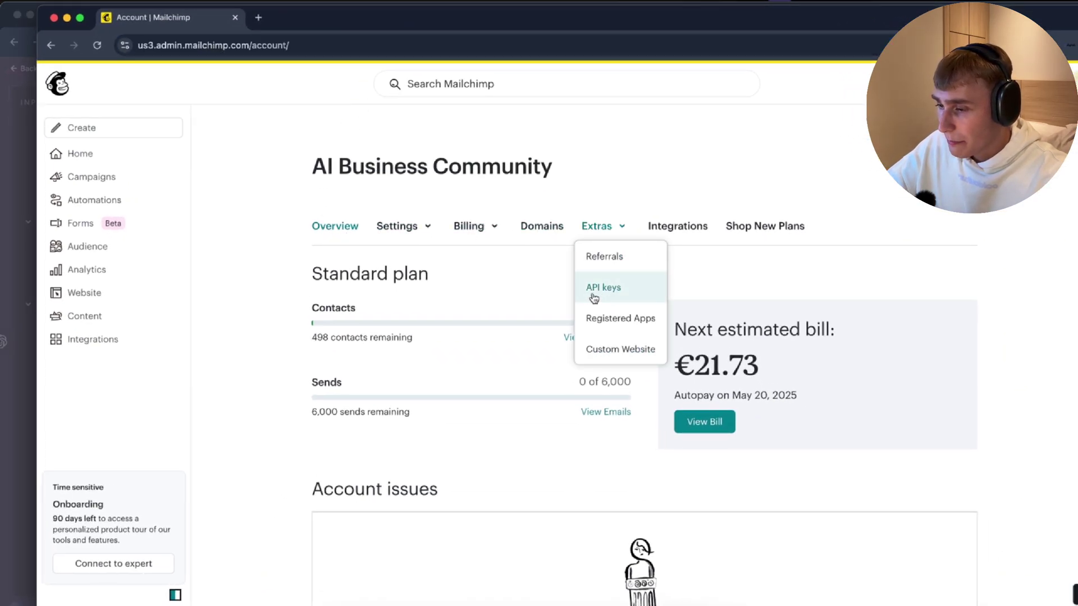
pyautogui.click(596, 293)
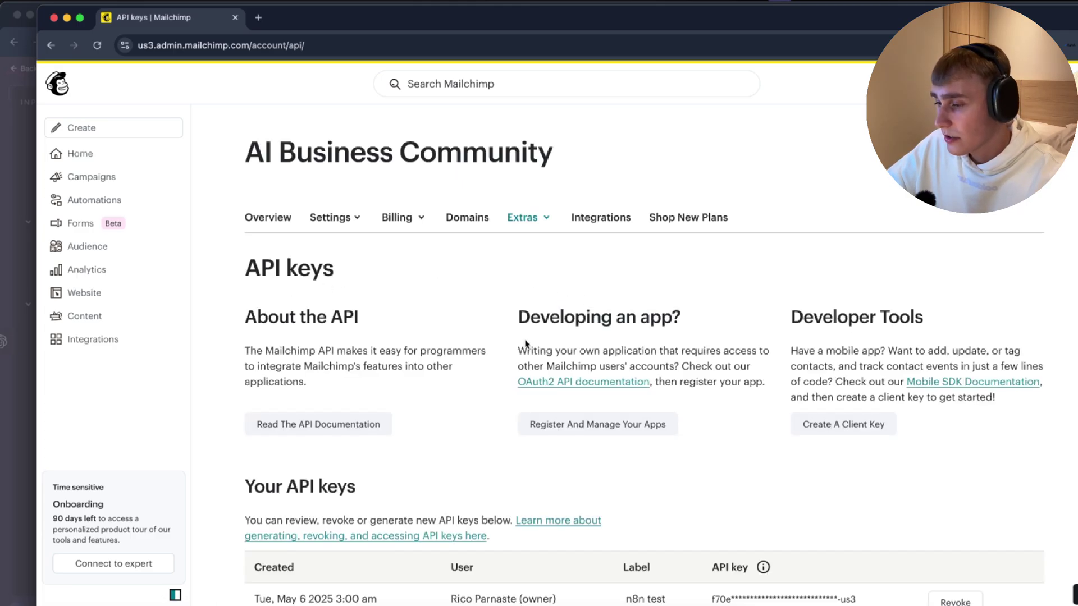
pyautogui.scroll(-3, 505, 337)
pyautogui.scroll(-4, 757, 396)
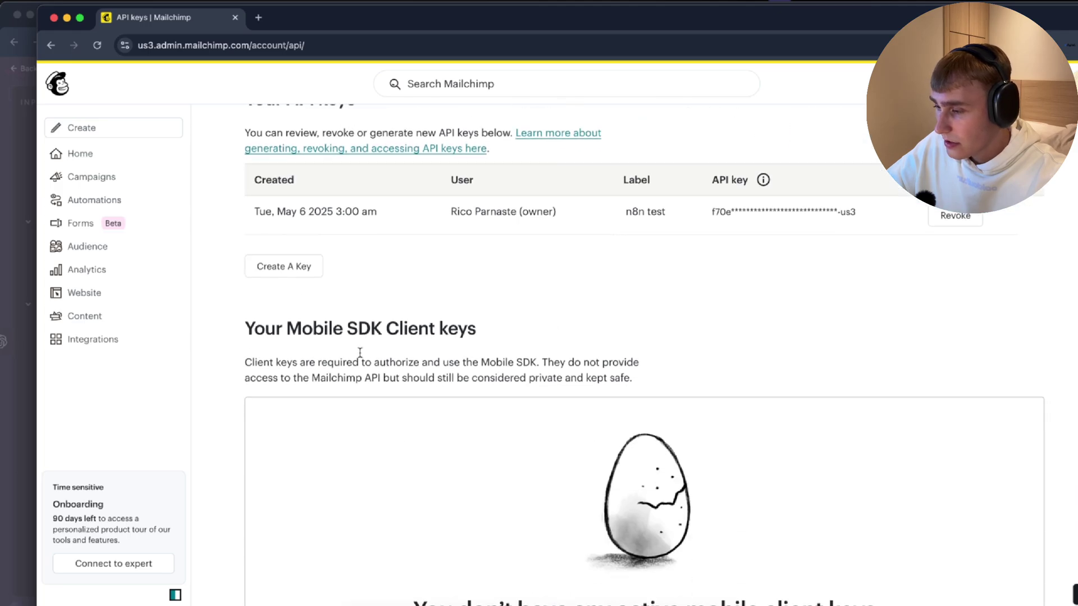
pyautogui.click(68, 18)
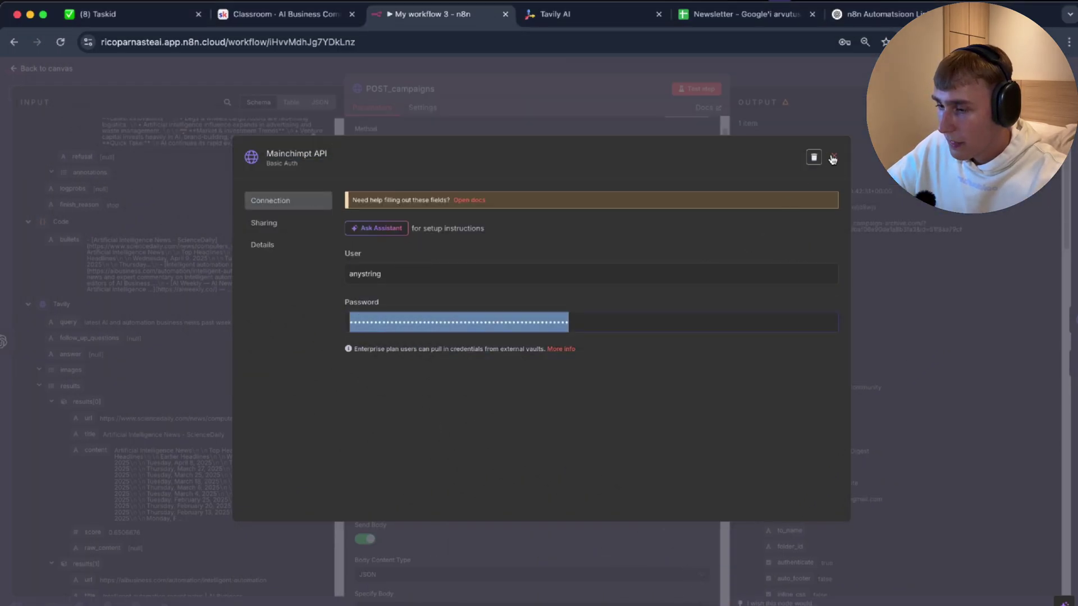
pyautogui.click(833, 159)
# Step: Examine the POST_campaigns headers, keeping Using Fields Below selected and checking the Content-Type parameter's application/json value
pyautogui.scroll(-2, 377, 248)
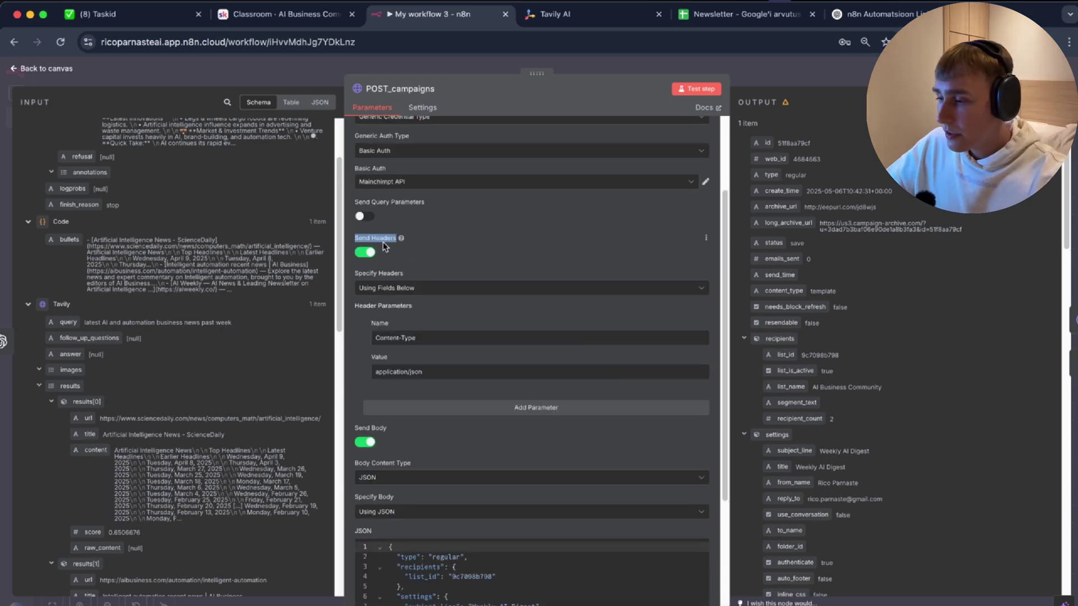
pyautogui.click(372, 289)
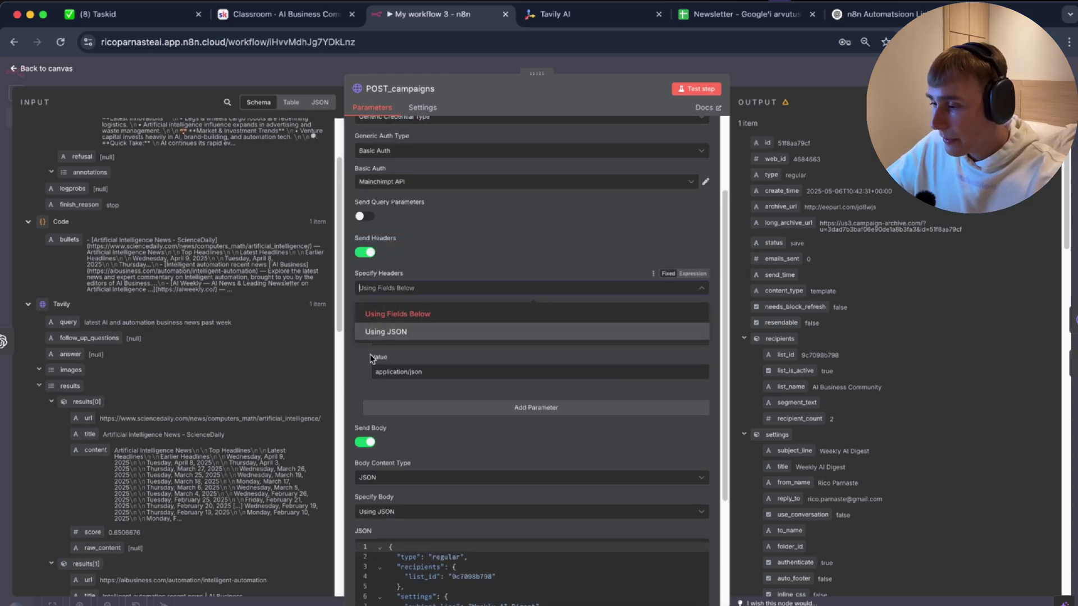
pyautogui.click(410, 315)
pyautogui.scroll(-1, 410, 321)
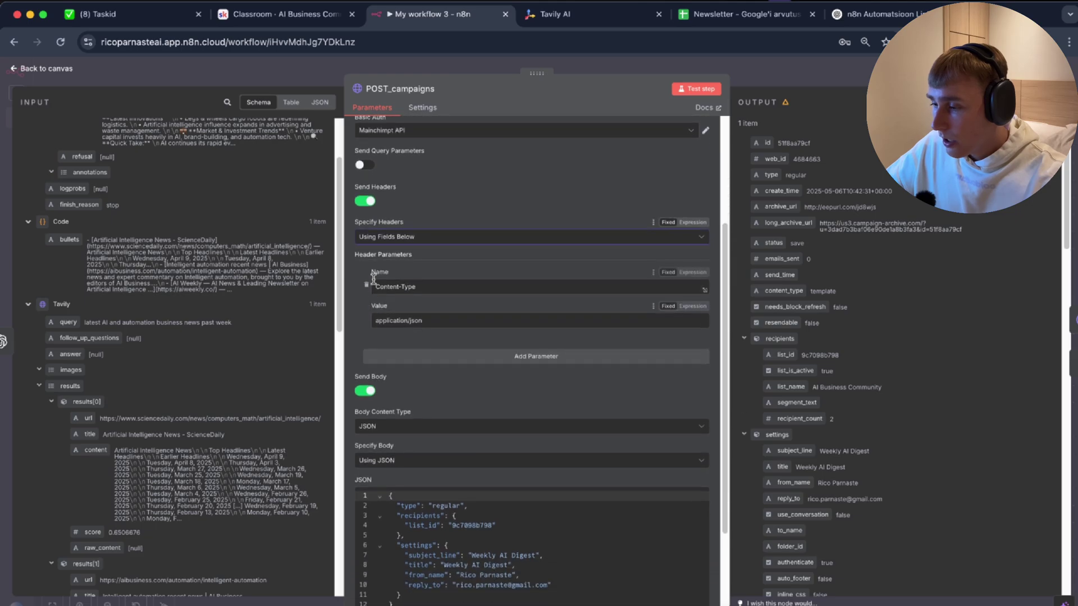
pyautogui.moveTo(375, 287); pyautogui.dragTo(388, 308)
pyautogui.click(402, 288)
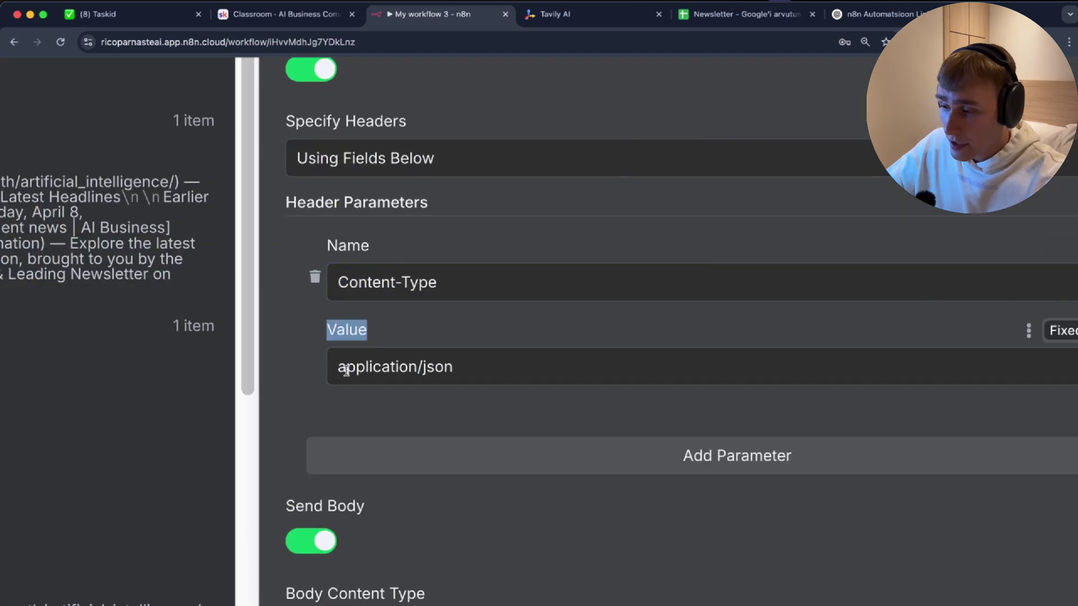
pyautogui.moveTo(491, 365); pyautogui.dragTo(355, 368)
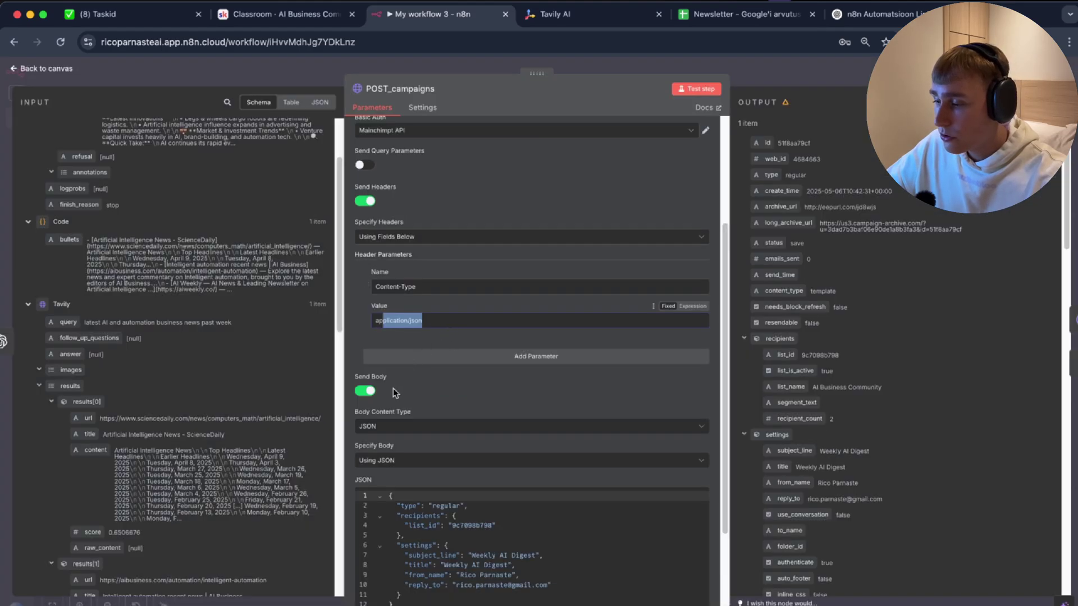
# Step: Check the POST_campaigns body content type and read through its JSON campaign body, then return to the canvas
pyautogui.scroll(-3, 393, 392)
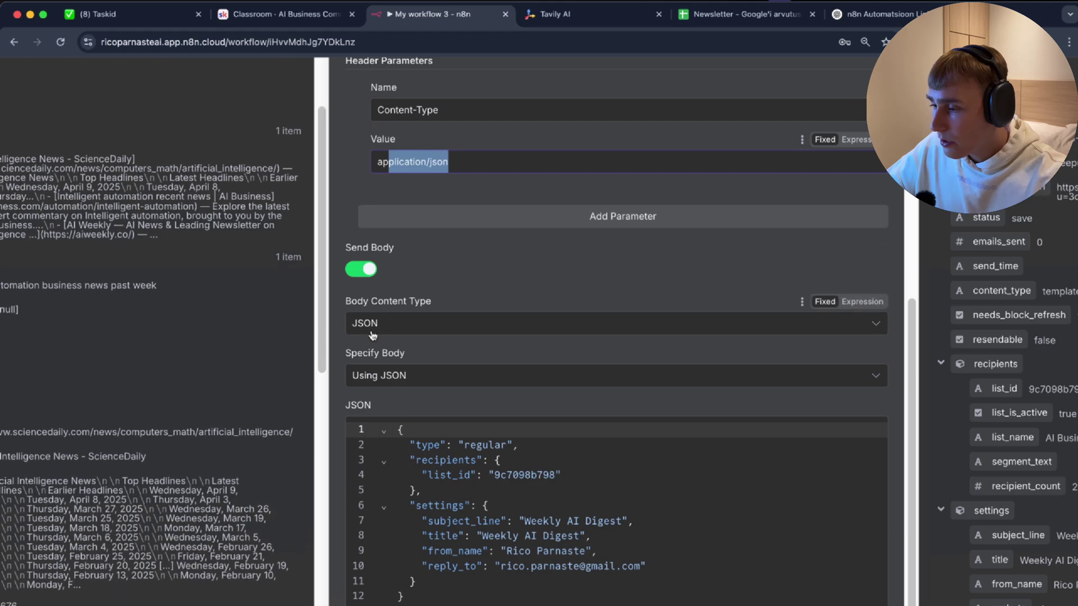
pyautogui.click(371, 332)
pyautogui.click(384, 415)
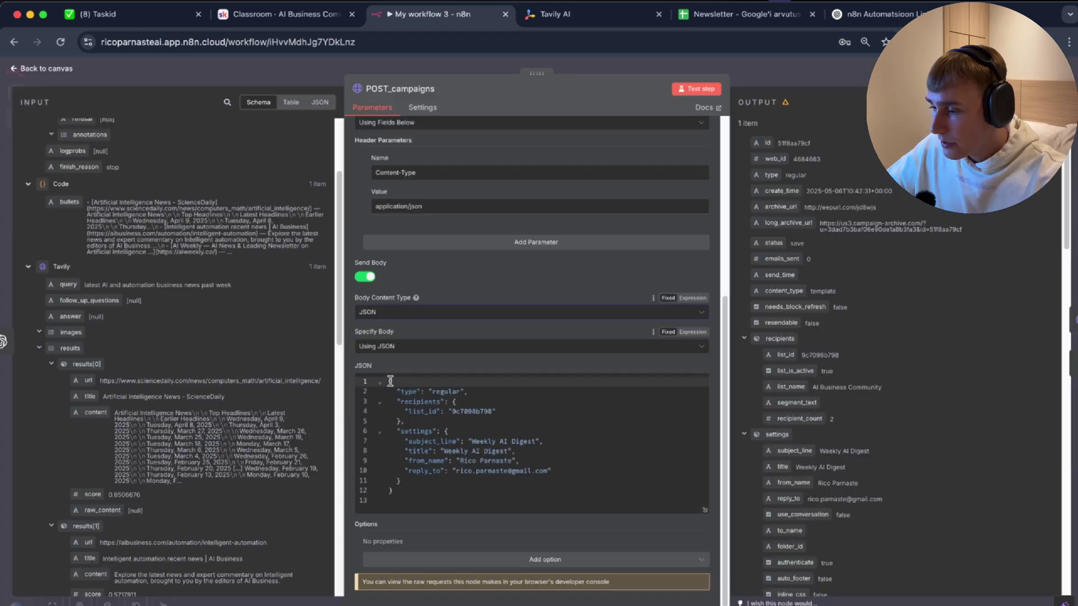
pyautogui.scroll(5, 390, 471)
pyautogui.click(359, 267)
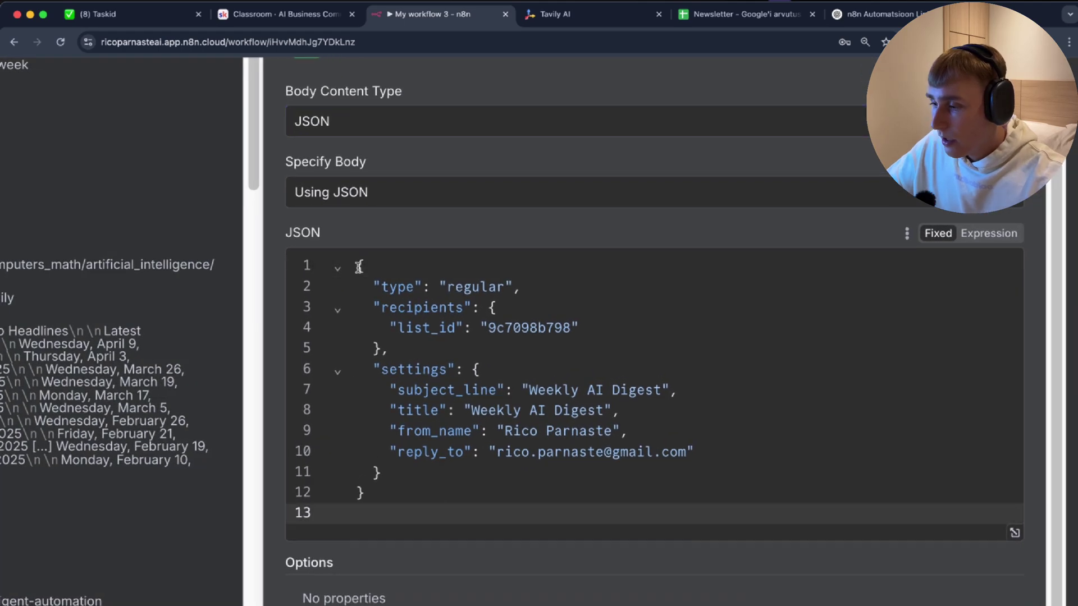
pyautogui.moveTo(359, 266); pyautogui.dragTo(456, 508)
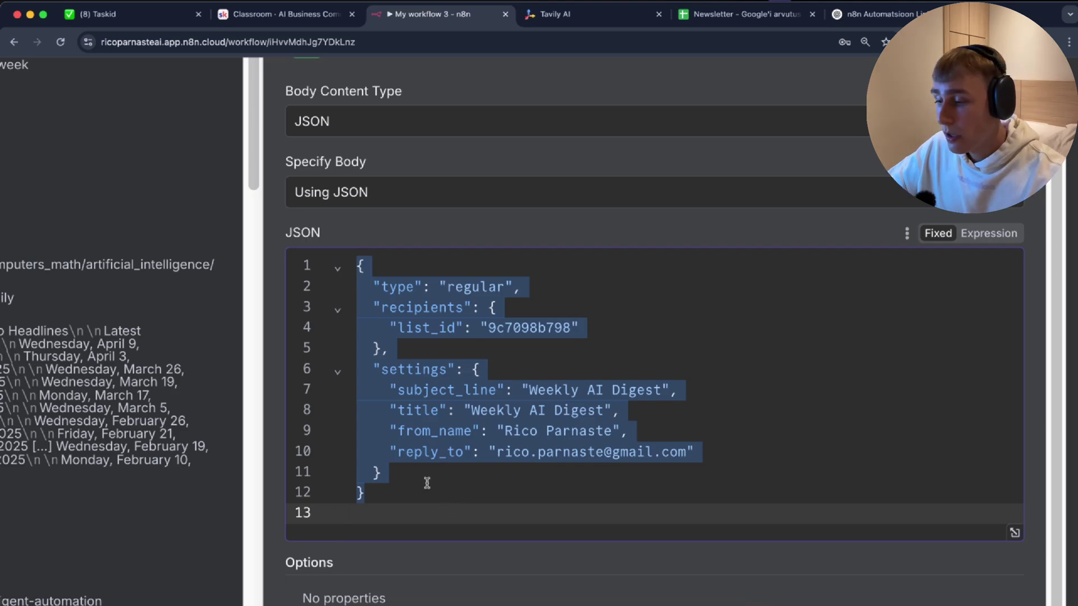
pyautogui.click(424, 230)
pyautogui.scroll(-5, 424, 230)
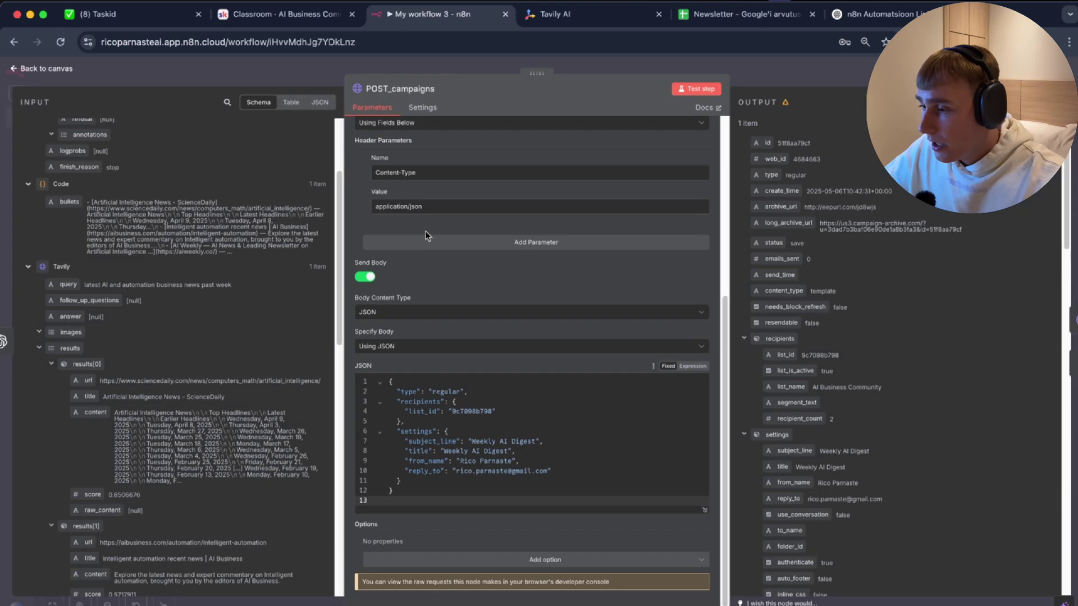
pyautogui.click(314, 70)
# Step: Open the Updates node and look through its request methods, keeping PUT selected
pyautogui.hscroll(5, 584, 359)
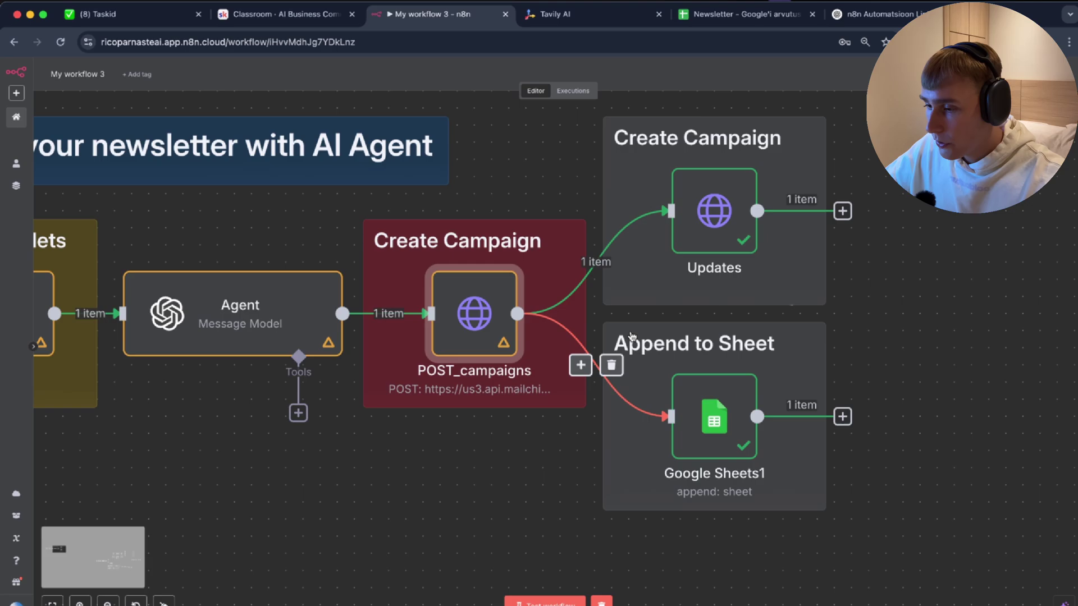
pyautogui.doubleClick(548, 228)
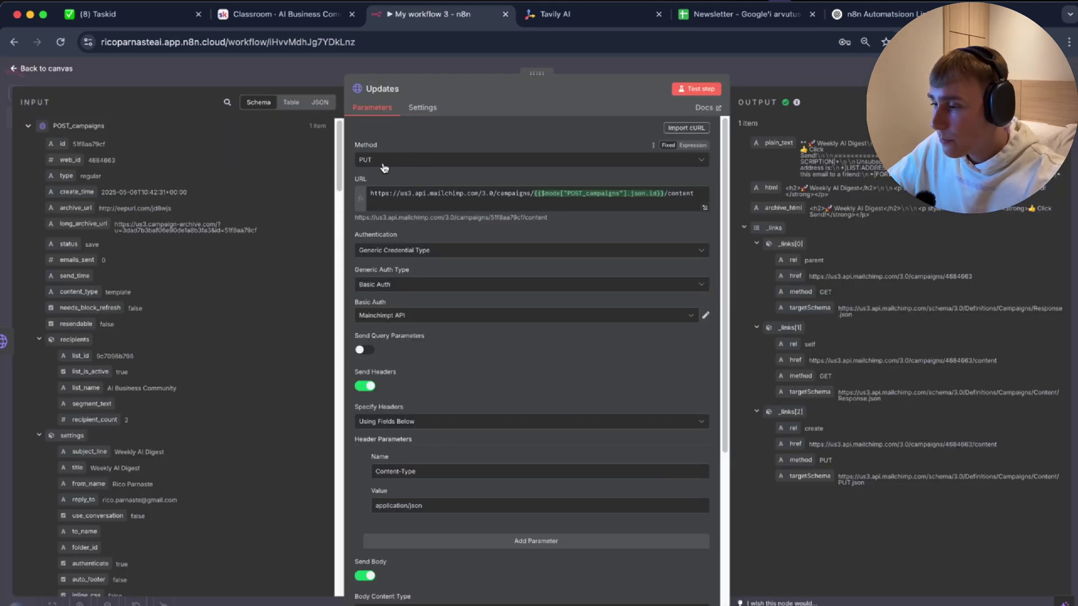
pyautogui.click(384, 168)
pyautogui.click(391, 303)
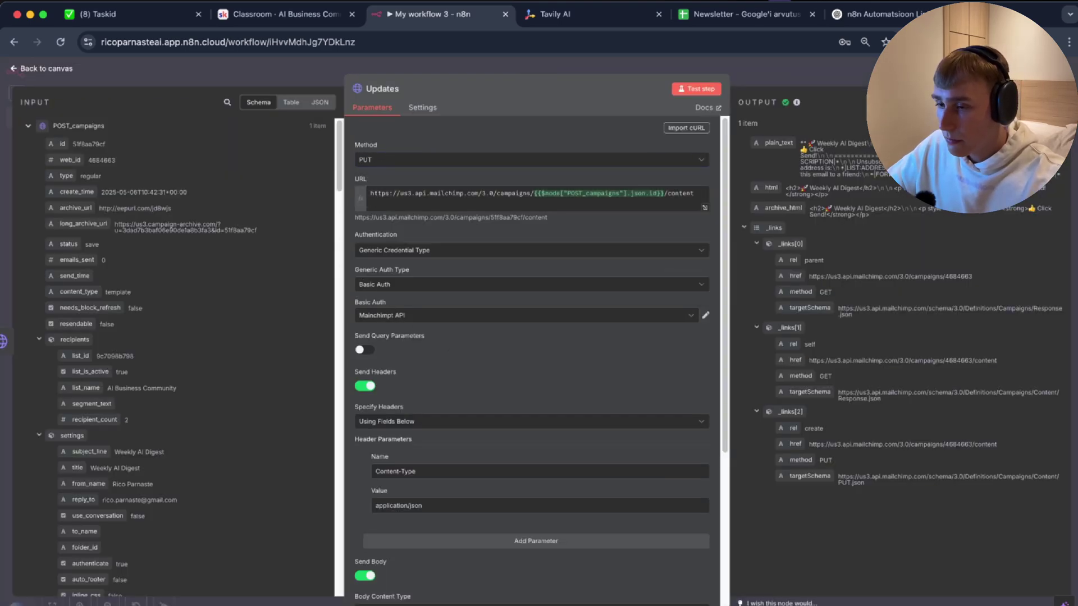
# Step: Raise the browser's page zoom to 100%
pyautogui.click(1068, 42)
pyautogui.click(1033, 302)
pyautogui.click(1033, 302)
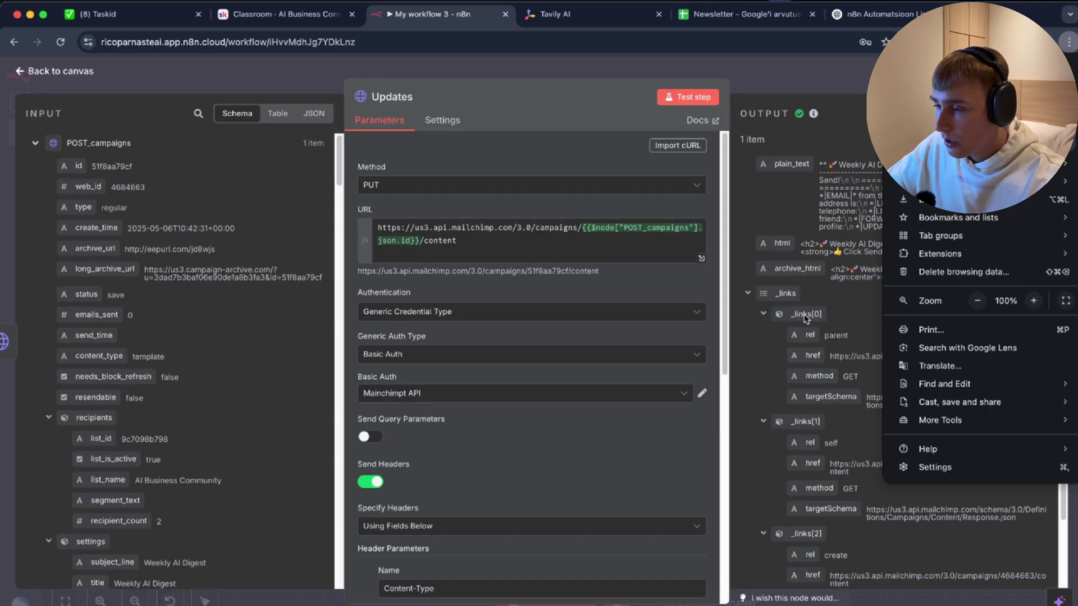
# Step: Inspect the Updates node's request URL, highlighting the us3 server prefix in the Mailchimp campaign content address
pyautogui.click(464, 222)
pyautogui.moveTo(376, 233); pyautogui.dragTo(501, 230)
pyautogui.click(420, 232)
pyautogui.scroll(5, 421, 230)
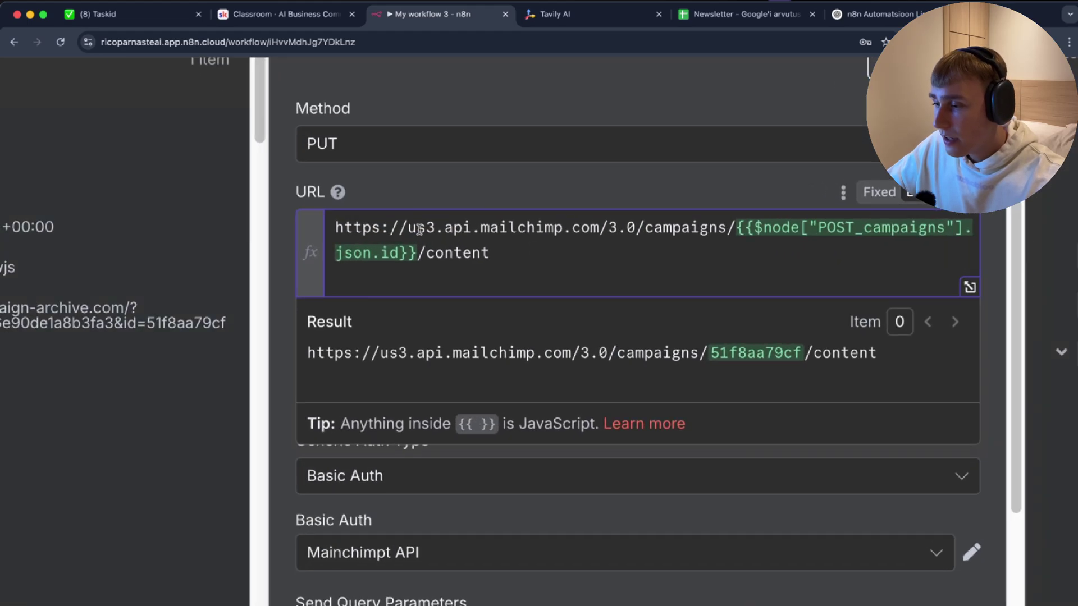
pyautogui.doubleClick(419, 229)
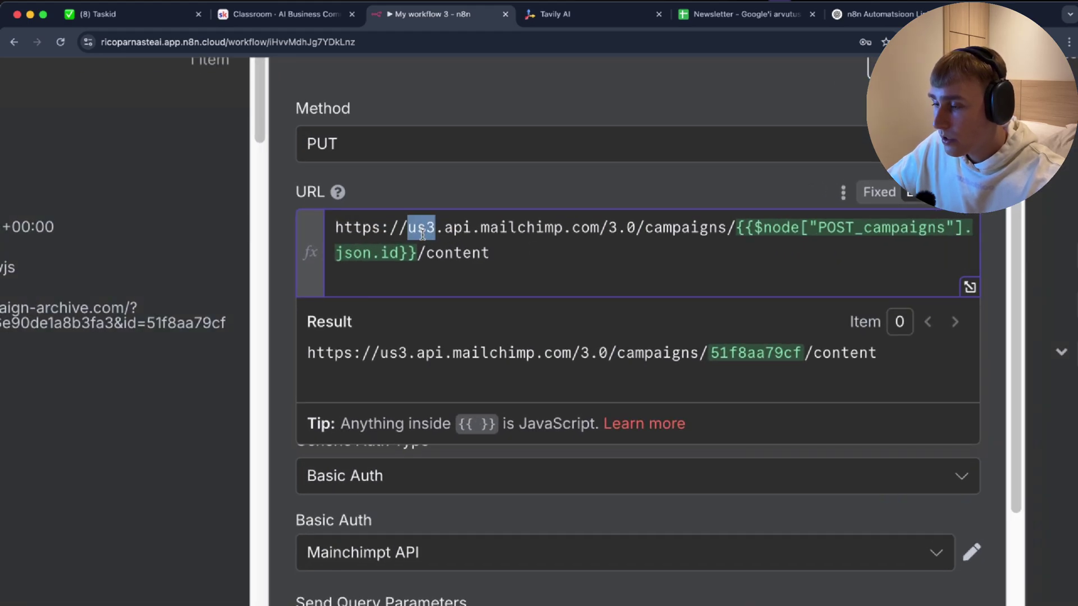
pyautogui.scroll(-5, 423, 234)
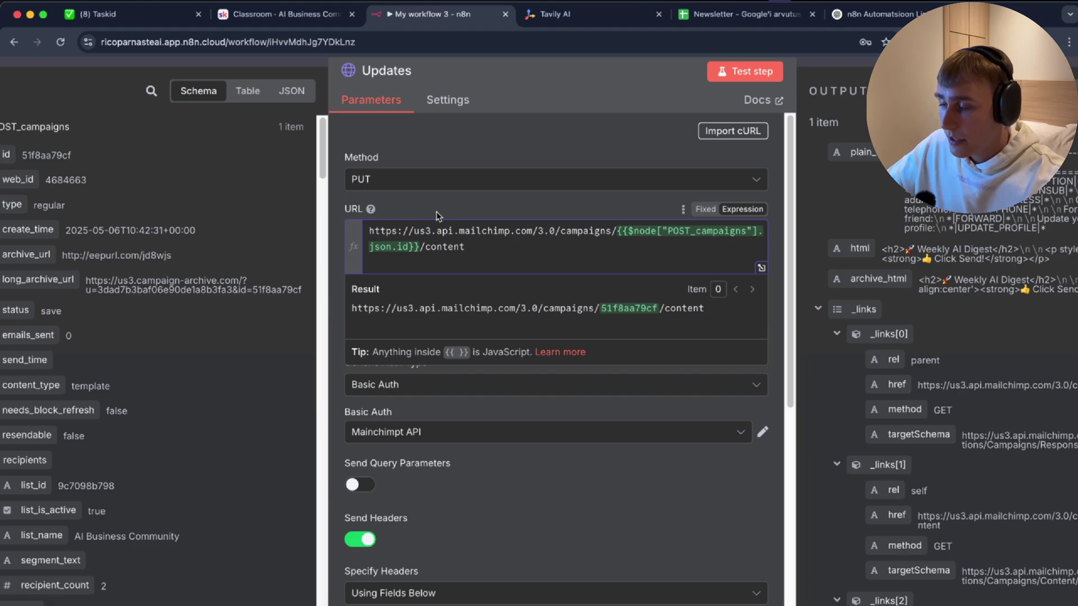
pyautogui.click(437, 217)
# Step: Review the Updates node's Authentication, Generic Auth Type and Basic Auth credential settings
pyautogui.scroll(-2, 454, 301)
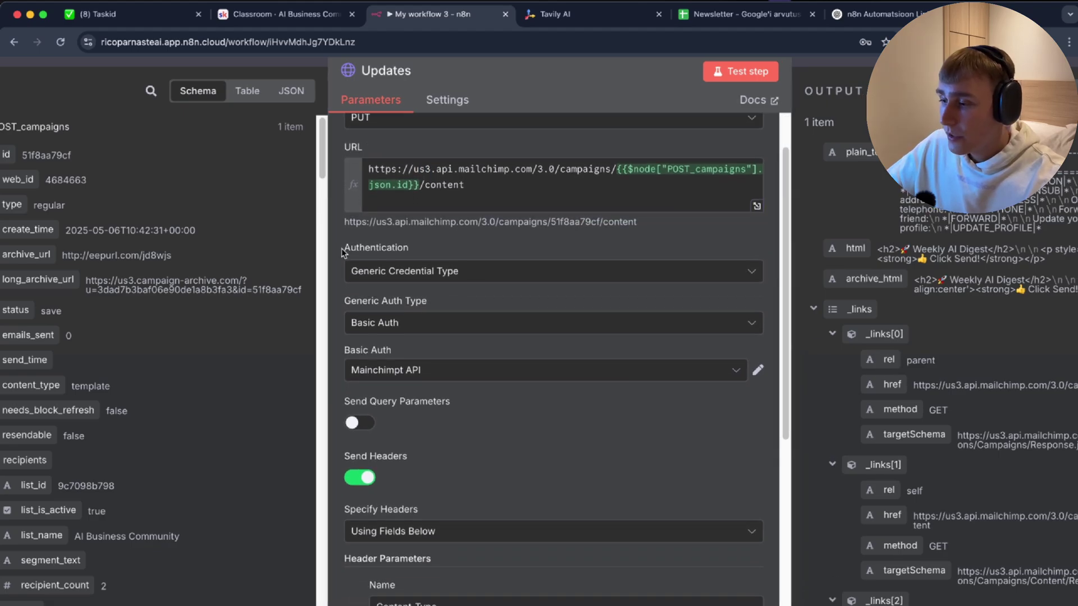
pyautogui.moveTo(342, 250); pyautogui.dragTo(431, 249)
pyautogui.click(430, 250)
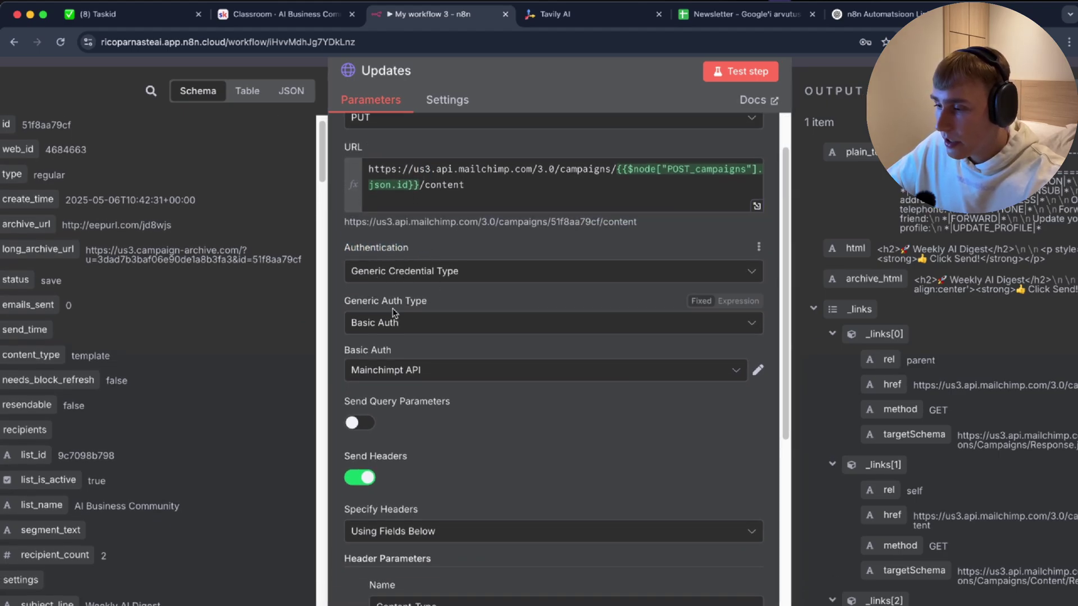
pyautogui.moveTo(347, 301); pyautogui.dragTo(433, 303)
pyautogui.click(433, 303)
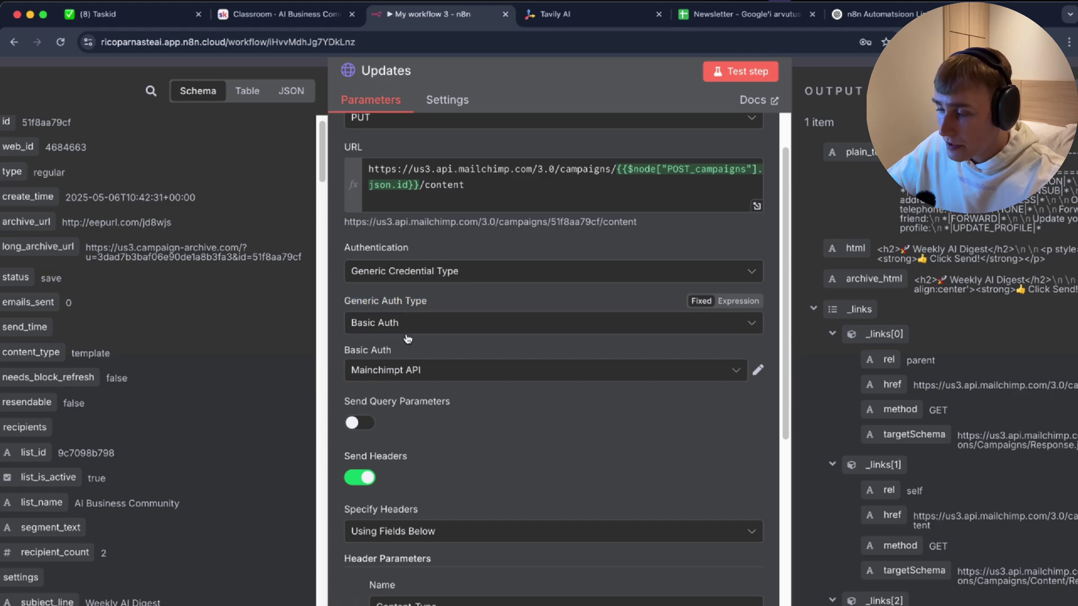
pyautogui.moveTo(340, 354); pyautogui.dragTo(400, 355)
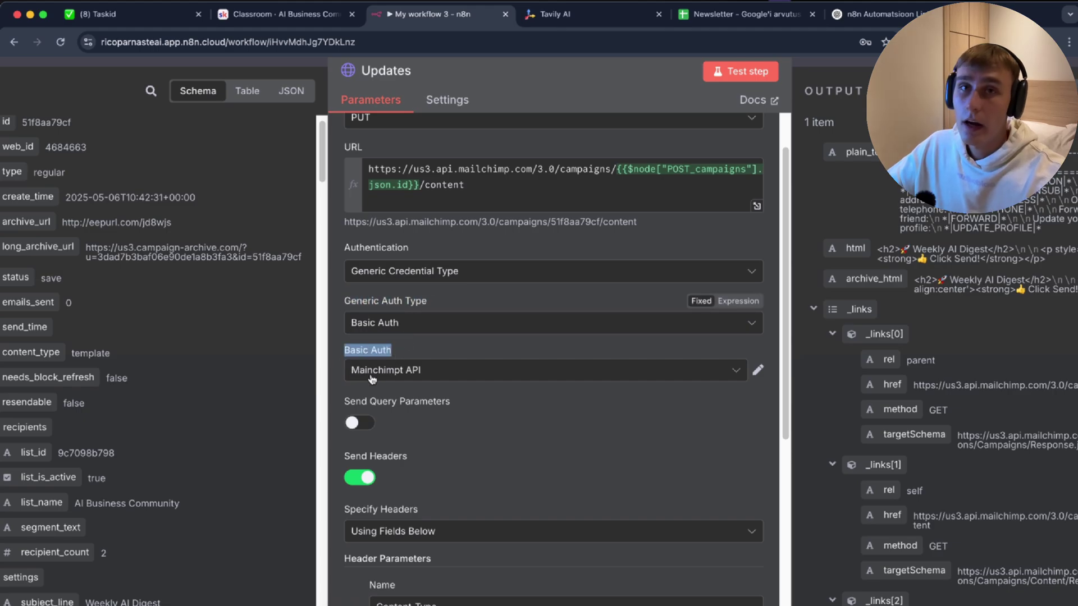
# Step: Review the Updates node's header settings, including the Content-Type parameter and its application/json value
pyautogui.hotkey('ctrl', '-')
pyautogui.hotkey('ctrl', '-')
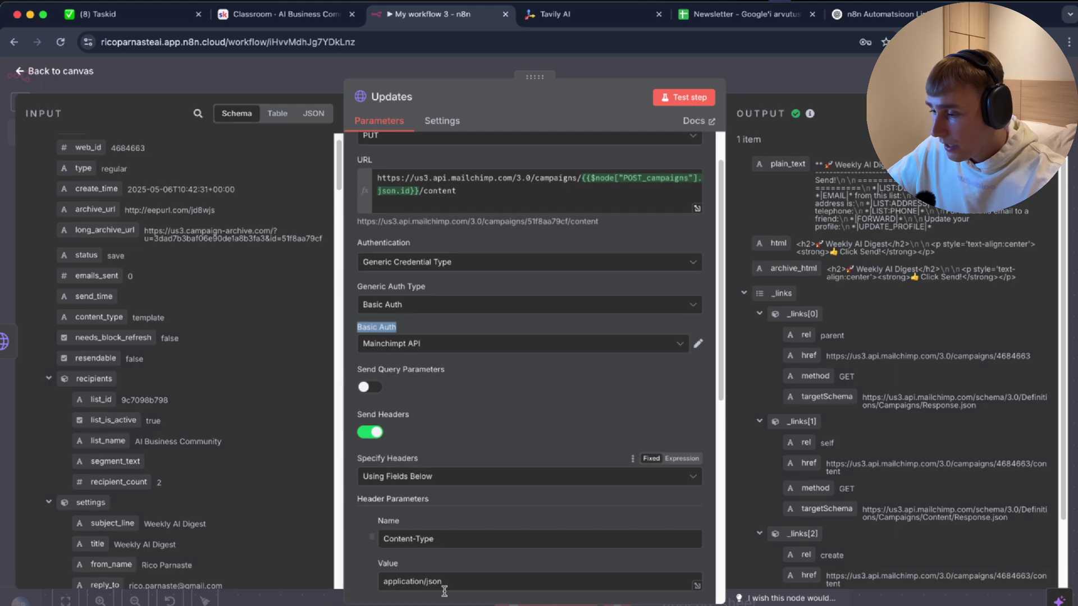
pyautogui.scroll(5, 420, 456)
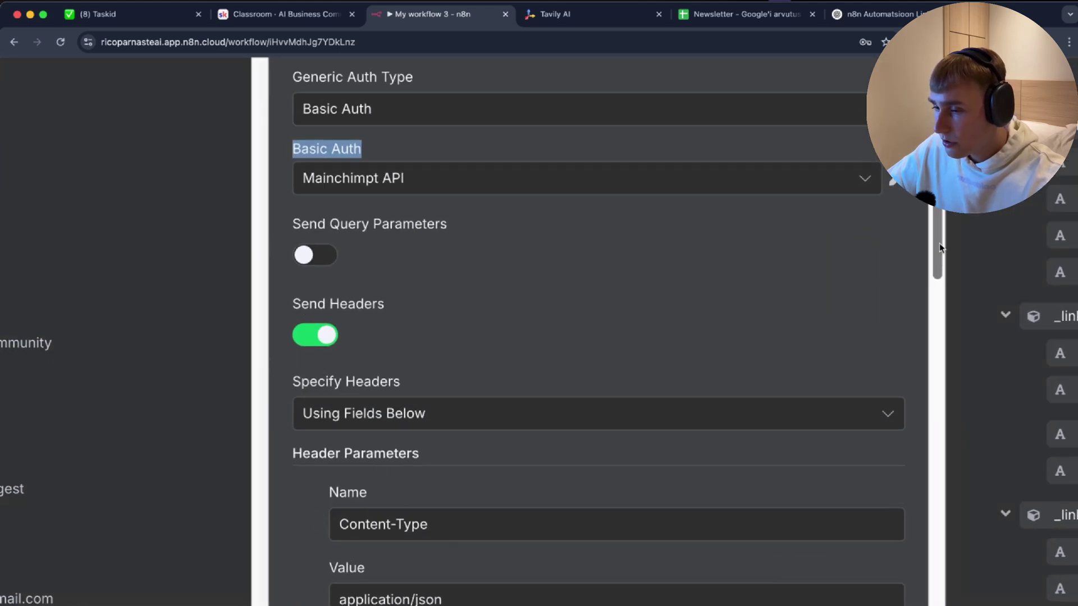
pyautogui.scroll(-5, 291, 144)
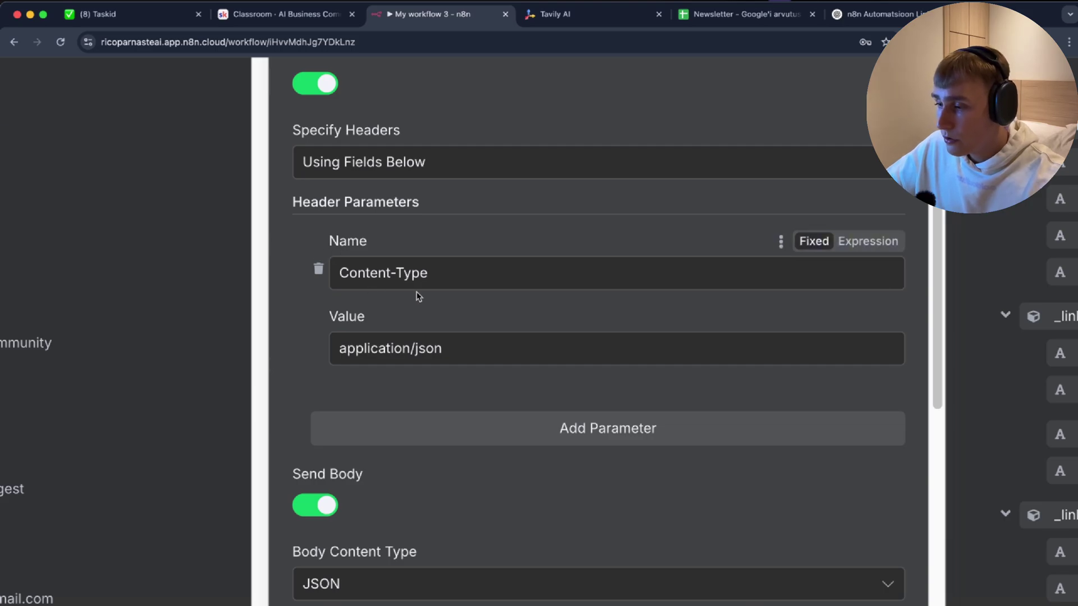
pyautogui.scroll(-6, 934, 259)
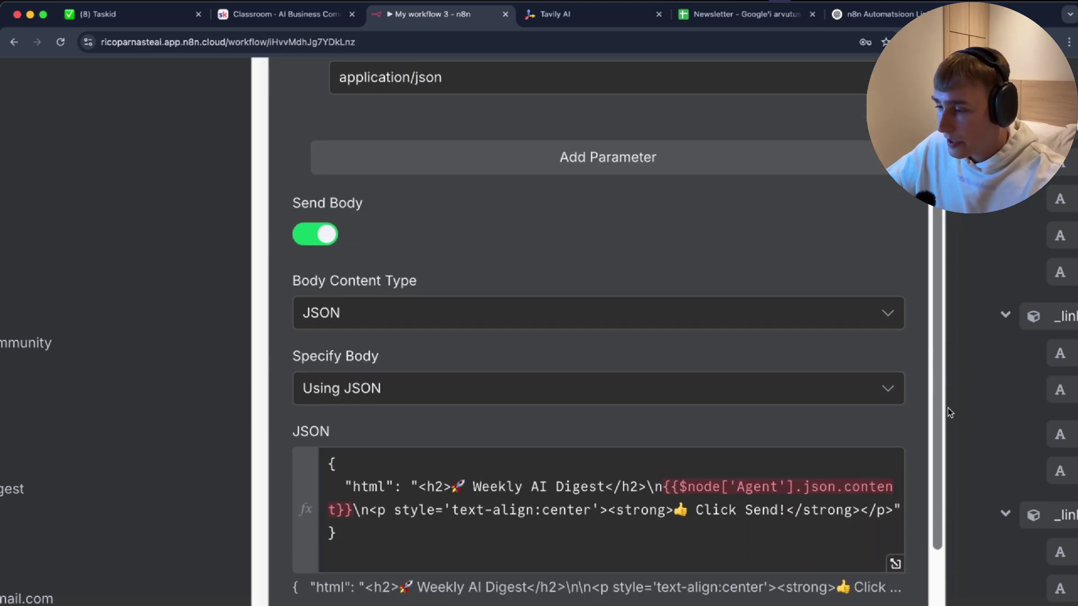
# Step: Check the Updates node's Send Body and Body Content Type settings and its JSON html body, then return to the canvas
pyautogui.moveTo(298, 132); pyautogui.dragTo(360, 133)
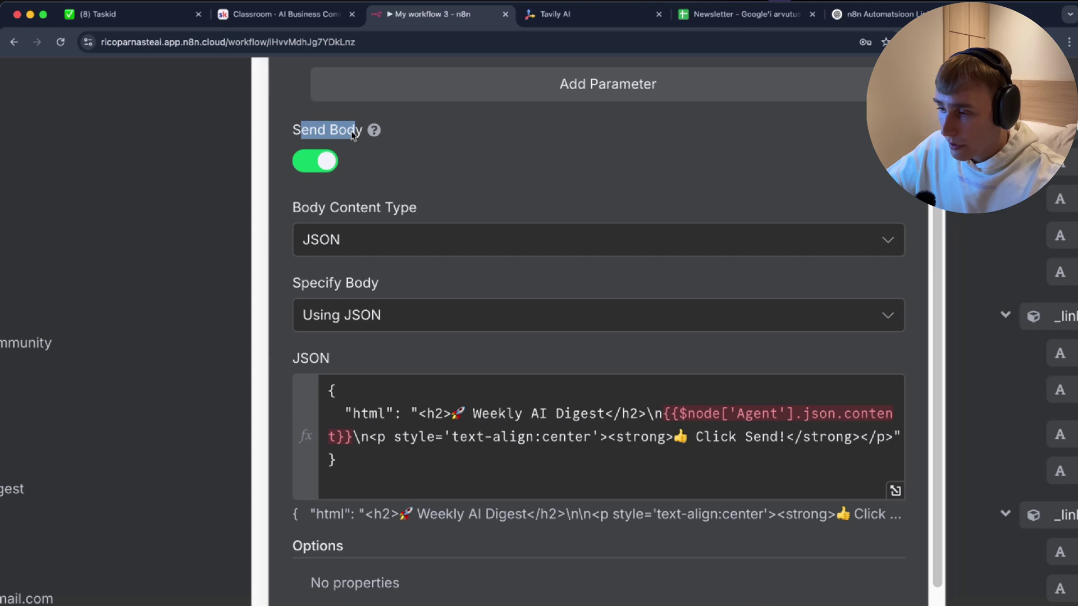
pyautogui.click(337, 180)
pyautogui.moveTo(293, 217); pyautogui.dragTo(365, 223)
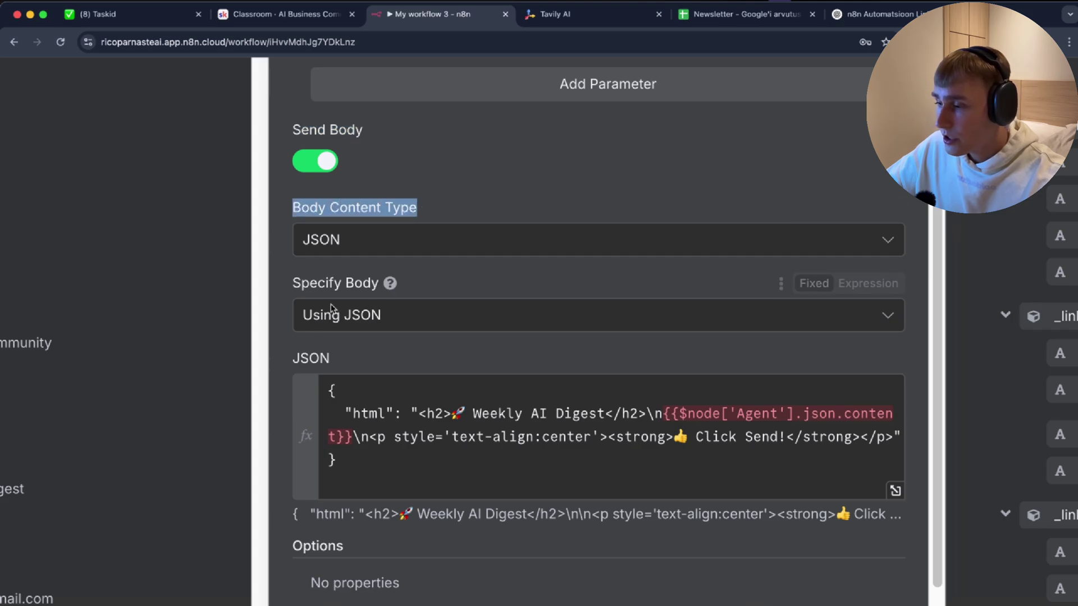
pyautogui.scroll(-1, 932, 303)
pyautogui.scroll(-3, 934, 306)
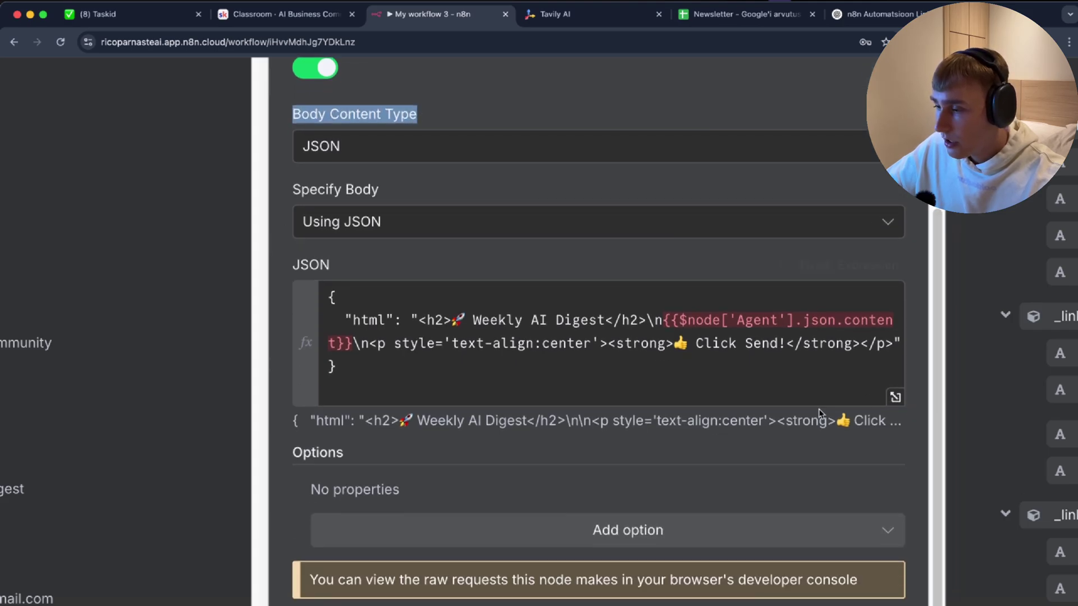
pyautogui.moveTo(332, 299); pyautogui.dragTo(413, 403)
pyautogui.click(413, 403)
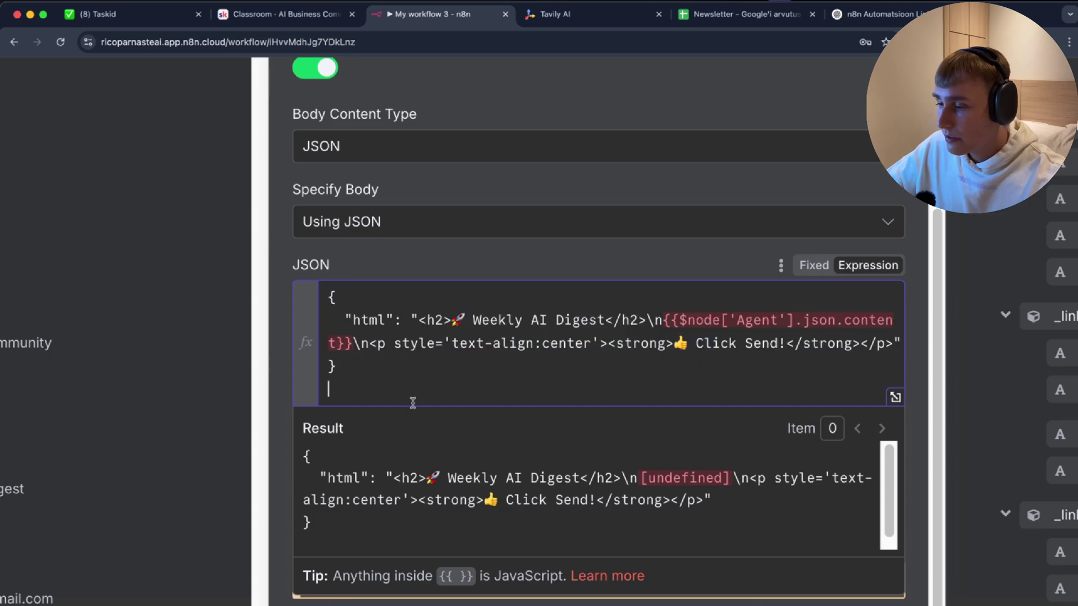
pyautogui.scroll(5, 934, 352)
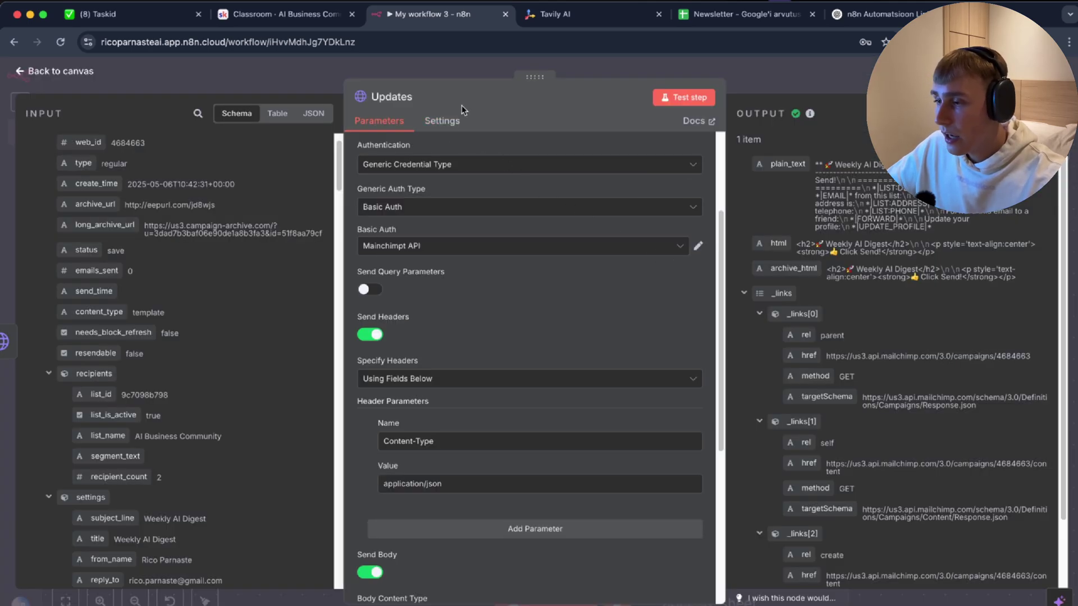
pyautogui.click(314, 82)
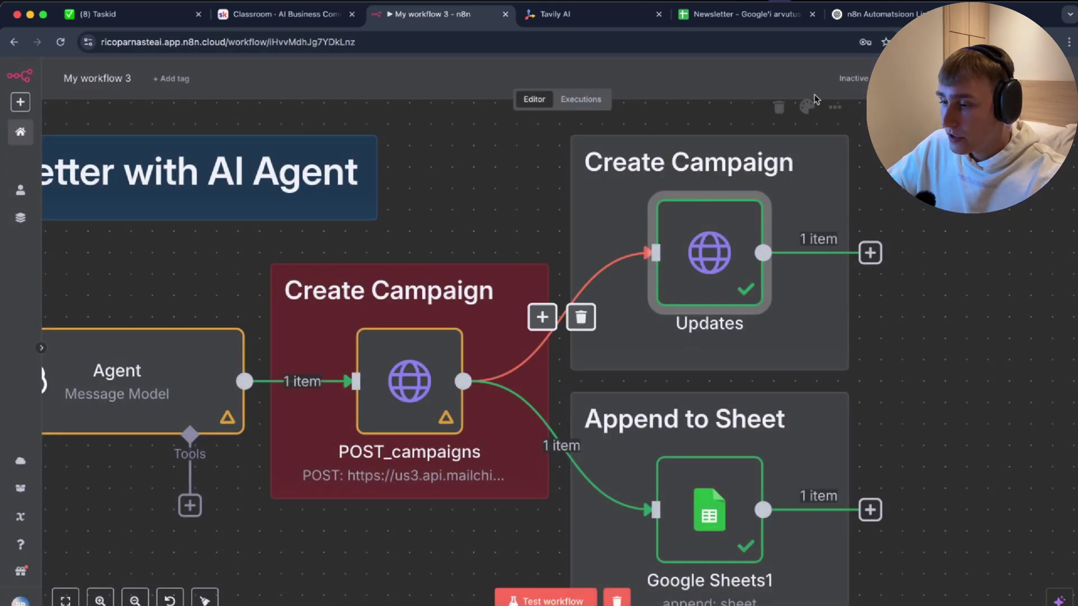
# Step: Open the Google Sheets1 node and review its credential, resource, operation, document and sheet settings
pyautogui.scroll(3, 662, 381)
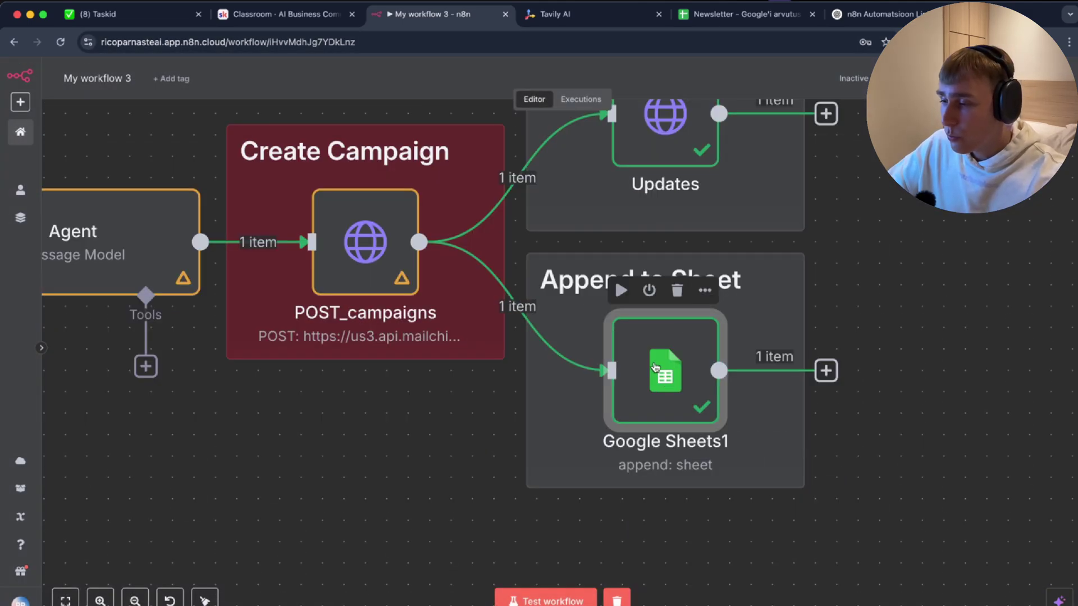
pyautogui.doubleClick(654, 366)
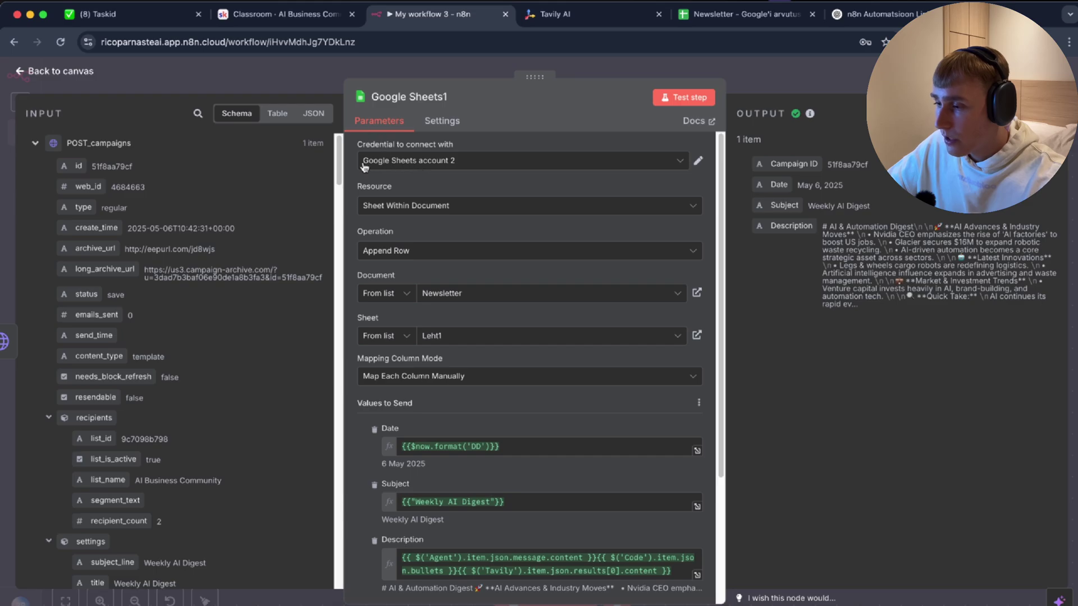
pyautogui.scroll(-1, 402, 171)
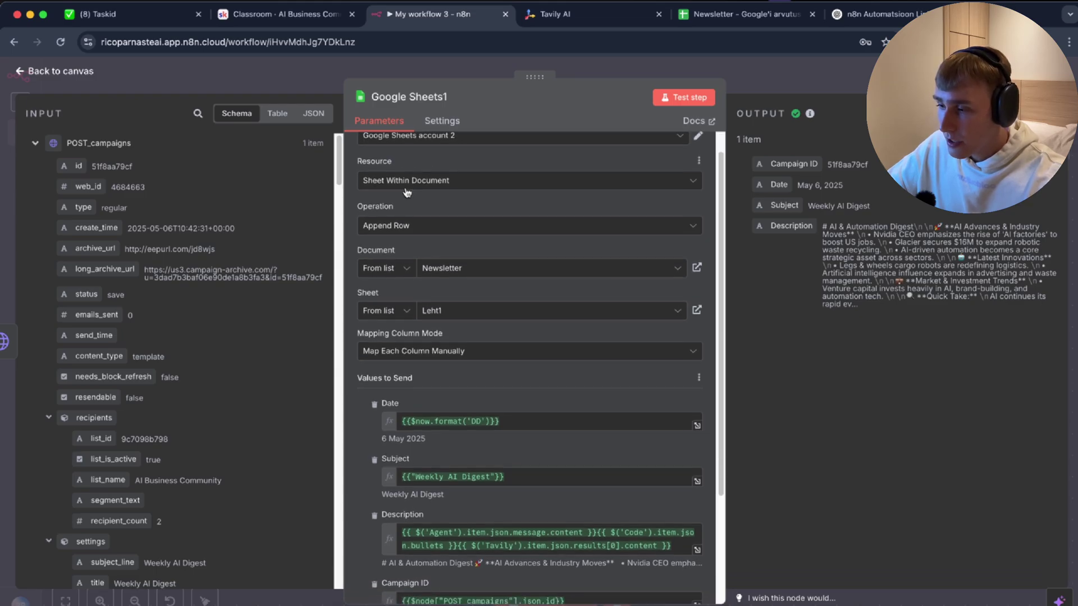
pyautogui.moveTo(363, 163); pyautogui.dragTo(404, 193)
pyautogui.scroll(-1, 416, 185)
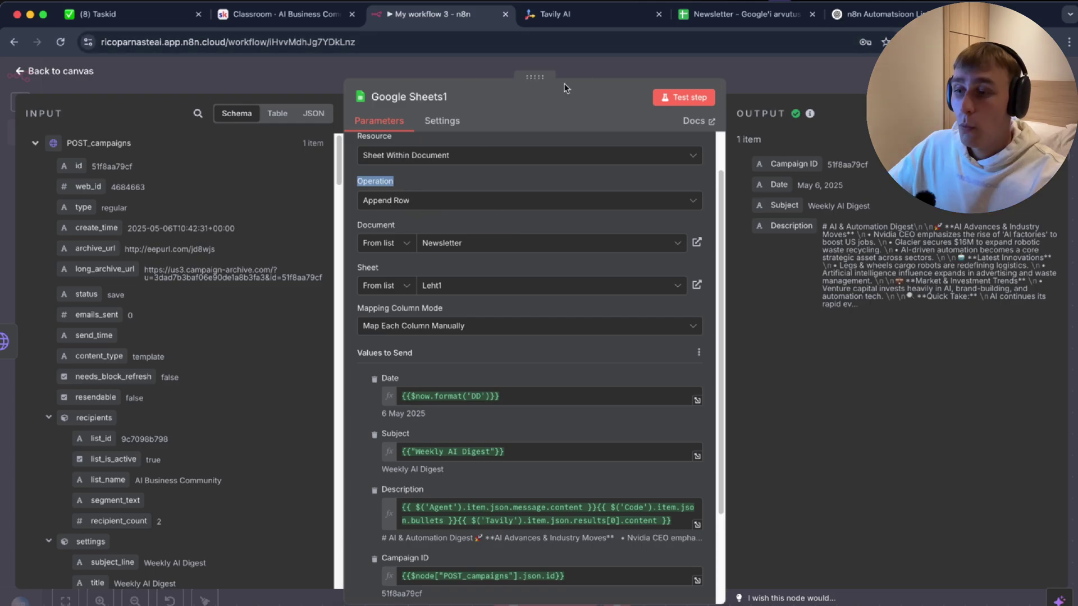
pyautogui.scroll(-2, 460, 185)
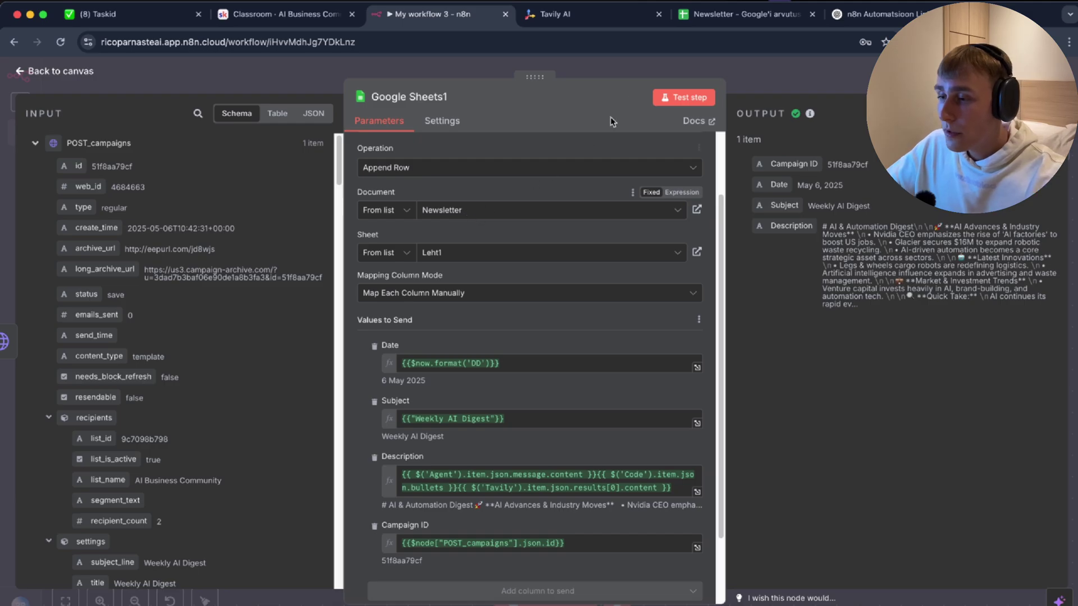
# Step: Clear the existing entry in cells A2:D2 of the Newsletter Google Sheet and return to the n8n workflow
pyautogui.click(729, 14)
pyautogui.moveTo(117, 240); pyautogui.dragTo(885, 279)
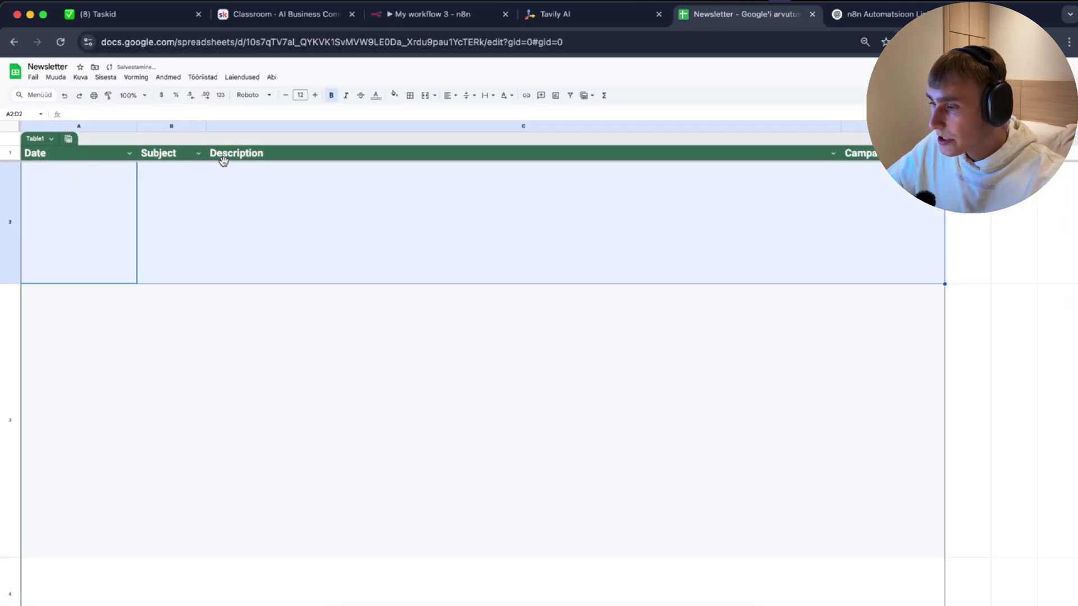
pyautogui.click(470, 17)
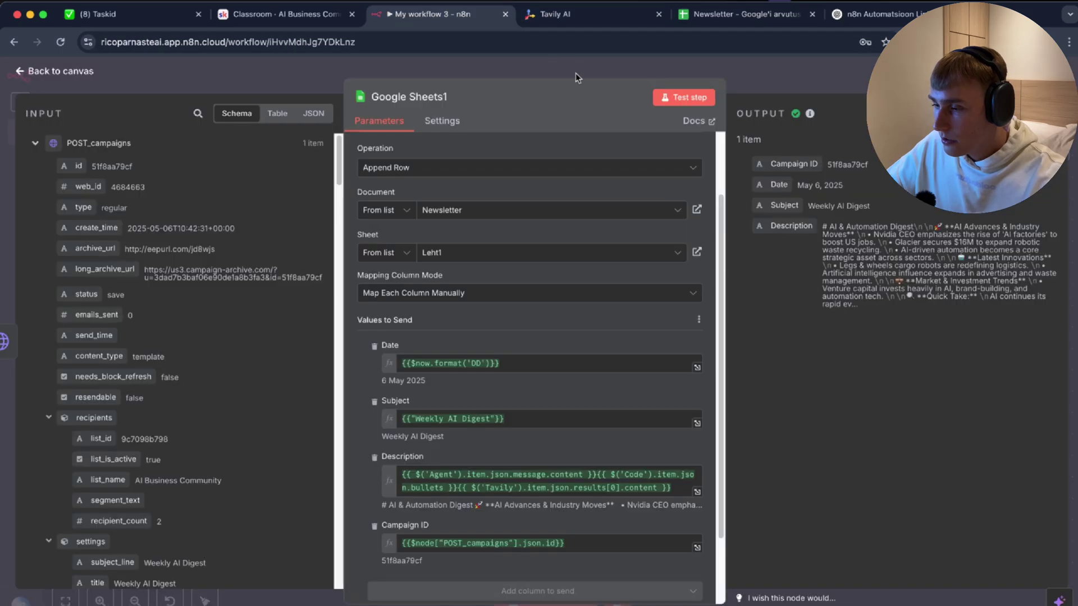
# Step: Review the Google Sheets1 node's column mapping mode and the values it sends for Date, Subject, Description and Campaign ID
pyautogui.scroll(-1, 360, 240)
pyautogui.scroll(-3, 359, 240)
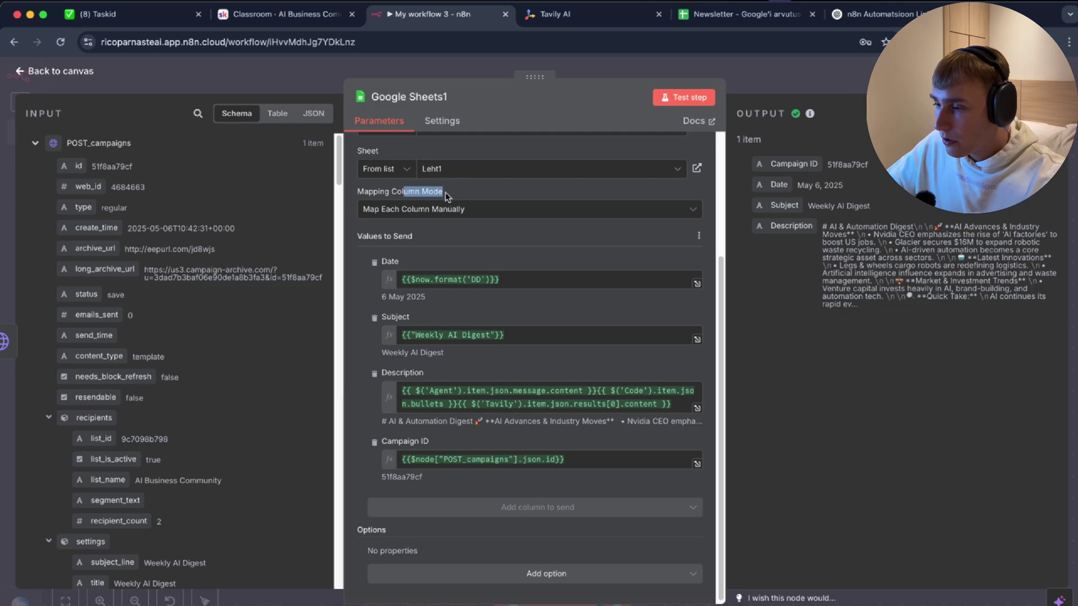
pyautogui.moveTo(403, 190); pyautogui.dragTo(443, 190)
pyautogui.click(421, 279)
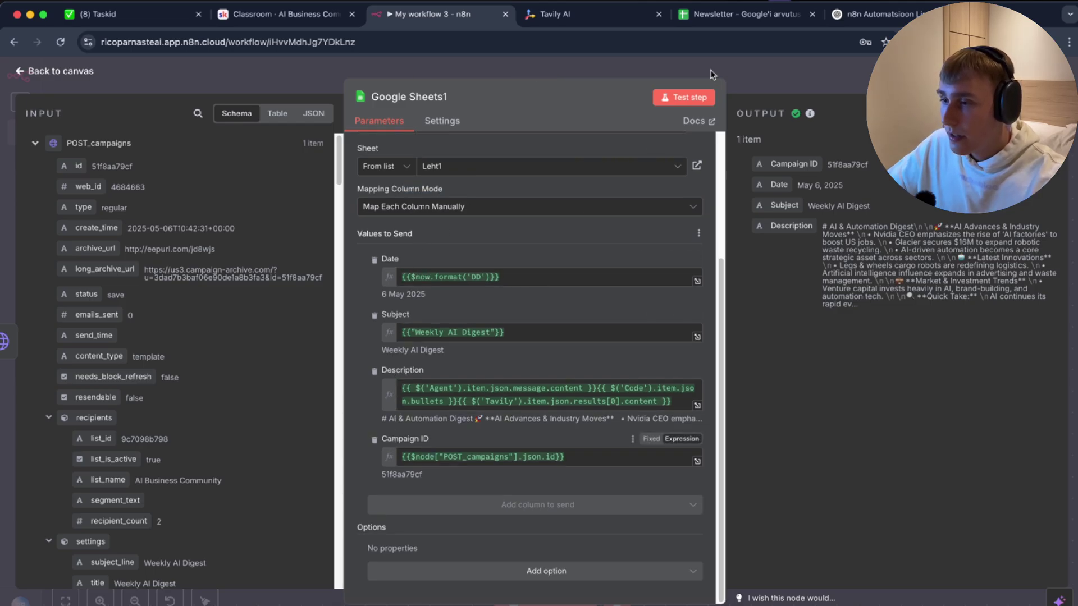
# Step: Check the Date, Subject, Description and Campaign ID headers in the Newsletter Google Sheet against the node's mapping, then return to n8n
pyautogui.click(712, 15)
pyautogui.click(37, 155)
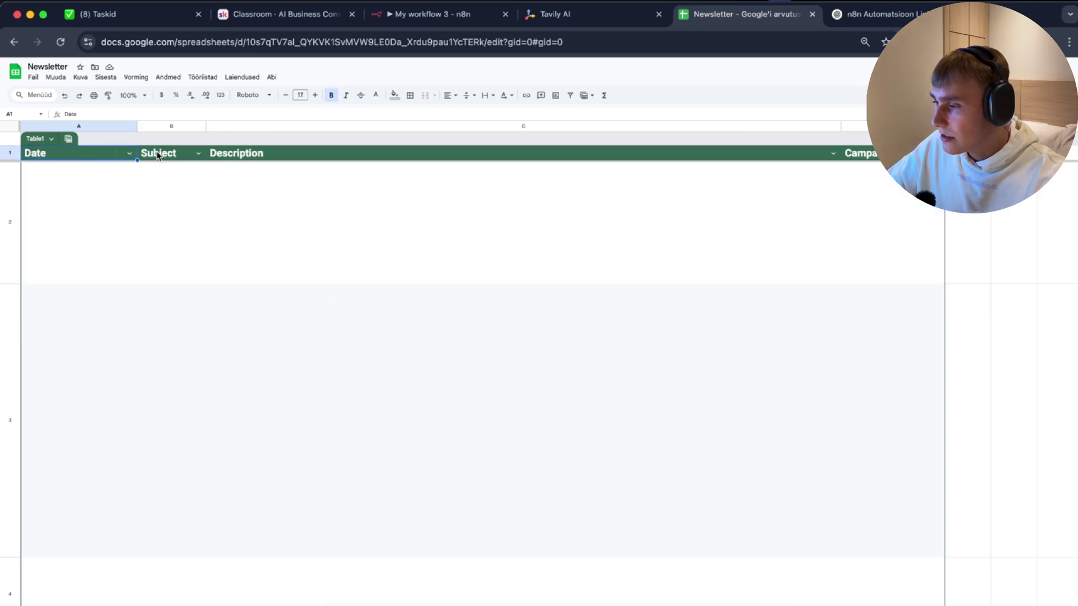
pyautogui.moveTo(168, 153); pyautogui.dragTo(870, 163)
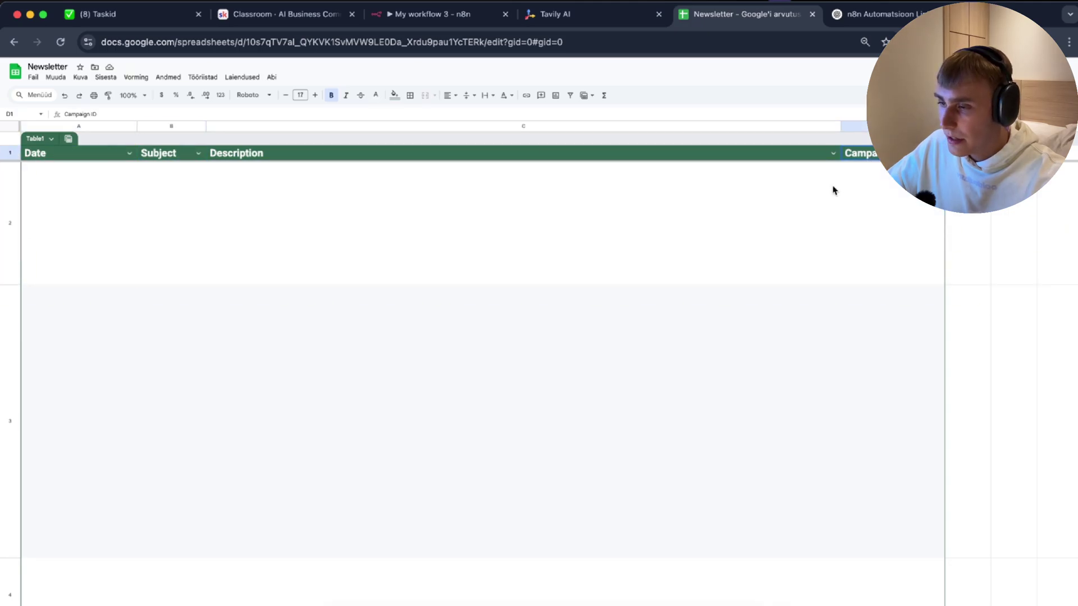
pyautogui.click(645, 236)
pyautogui.click(432, 13)
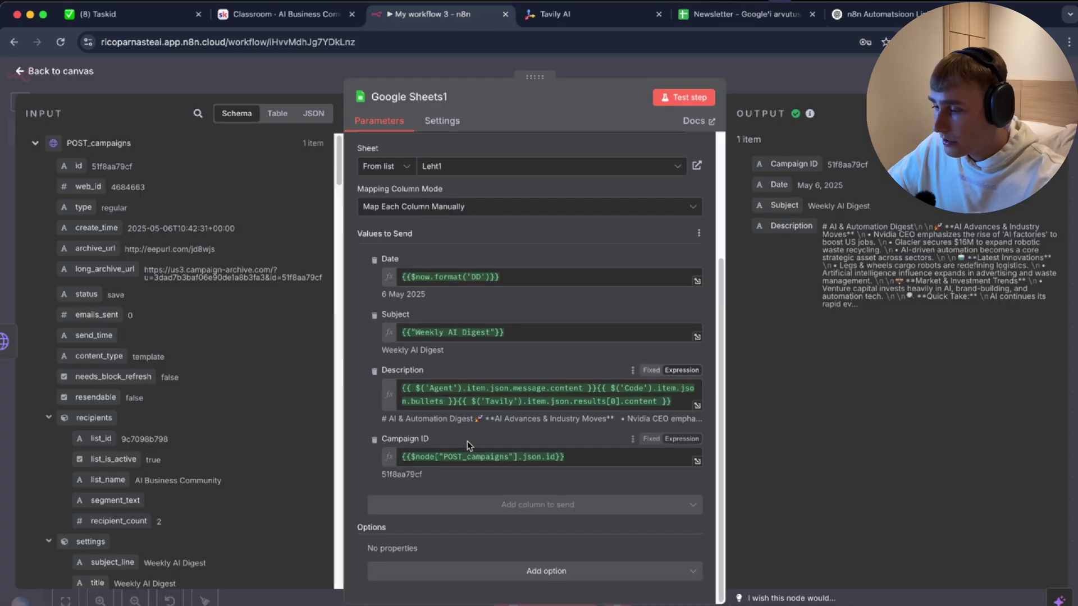
# Step: Close the Google Sheets1 node and run a test of the whole newsletter workflow
pyautogui.press('Escape')
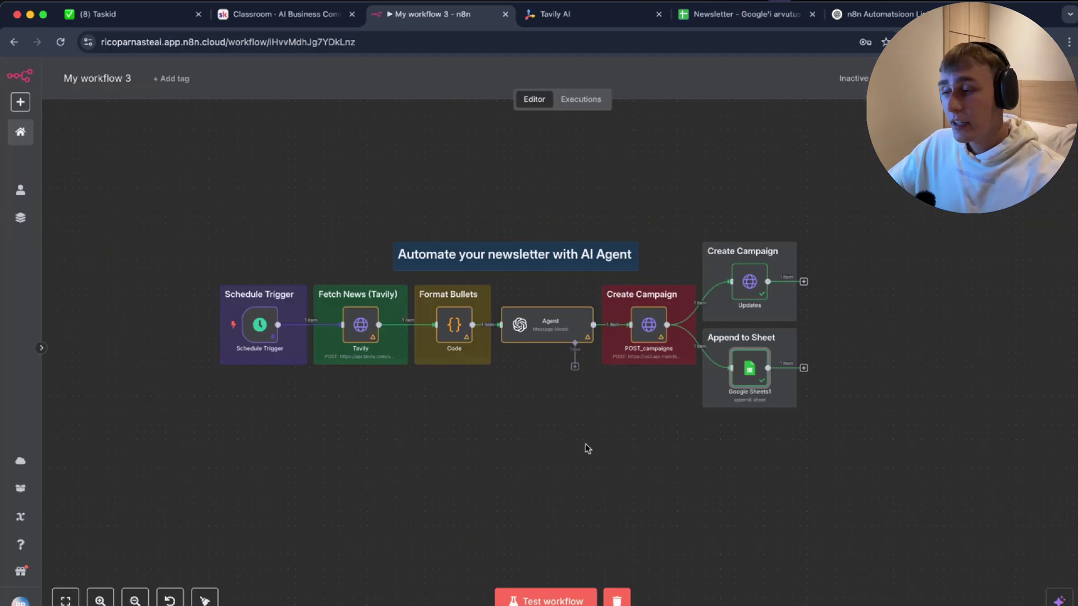
pyautogui.click(545, 599)
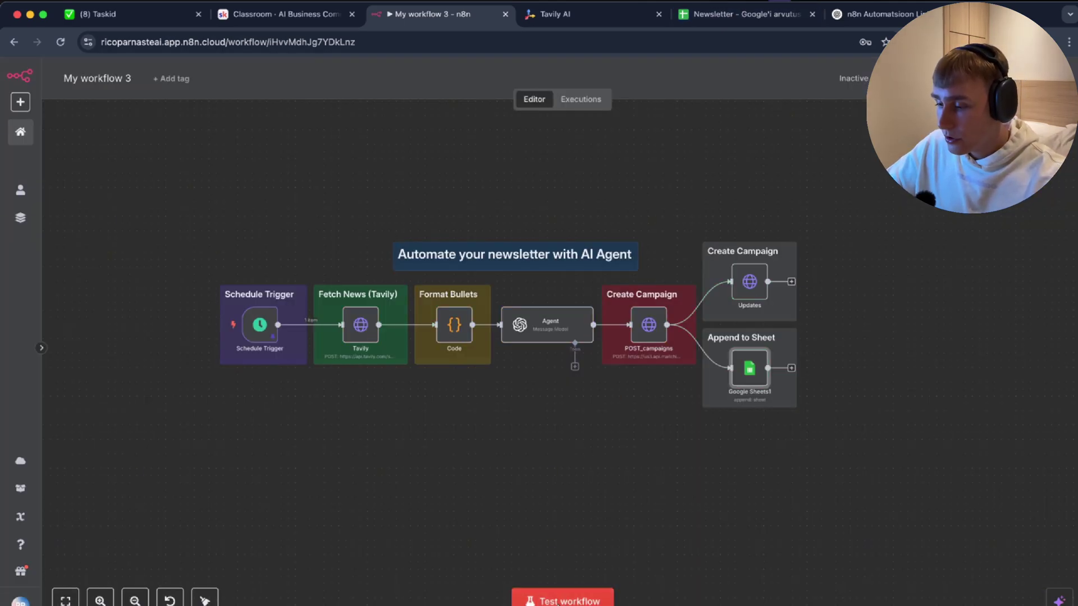
# Step: Follow the workflow's execution node by node from Schedule Trigger through to the Updates and Google Sheets1 nodes
pyautogui.scroll(3, 264, 413)
pyautogui.scroll(1, 266, 370)
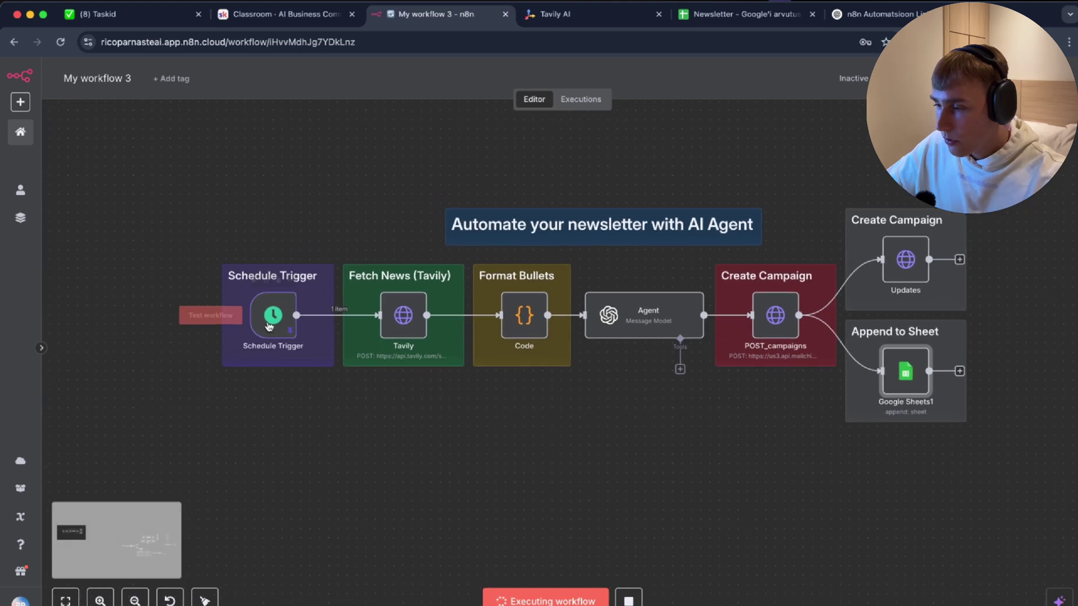
pyautogui.hscroll(-4, 262, 328)
pyautogui.scroll(3, 486, 309)
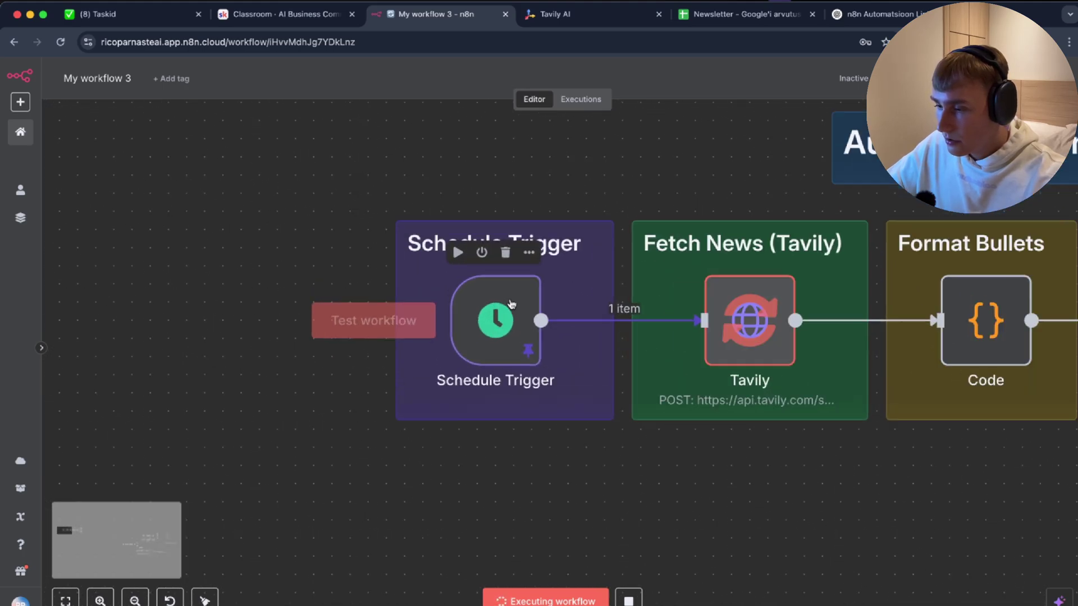
pyautogui.hscroll(4, 556, 312)
pyautogui.hscroll(6, 557, 311)
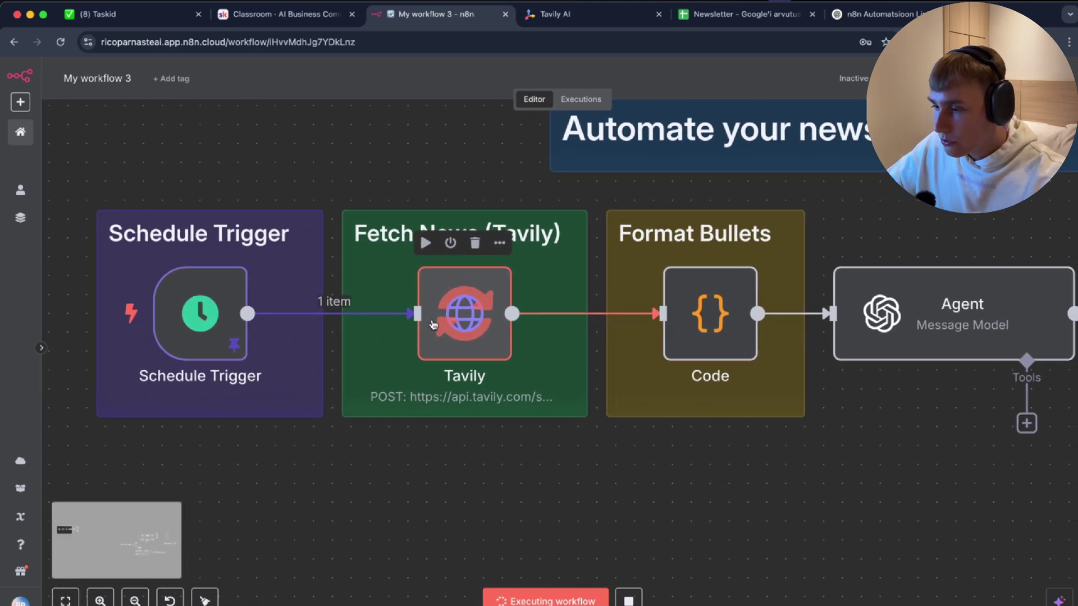
pyautogui.hscroll(2, 451, 360)
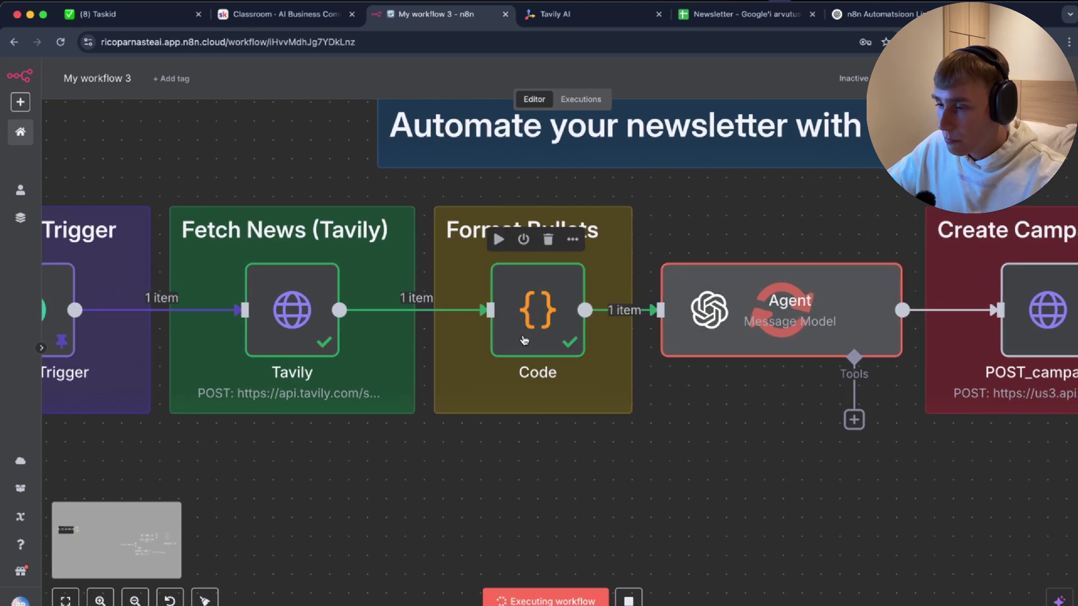
pyautogui.hscroll(5, 521, 323)
pyautogui.hscroll(2, 521, 324)
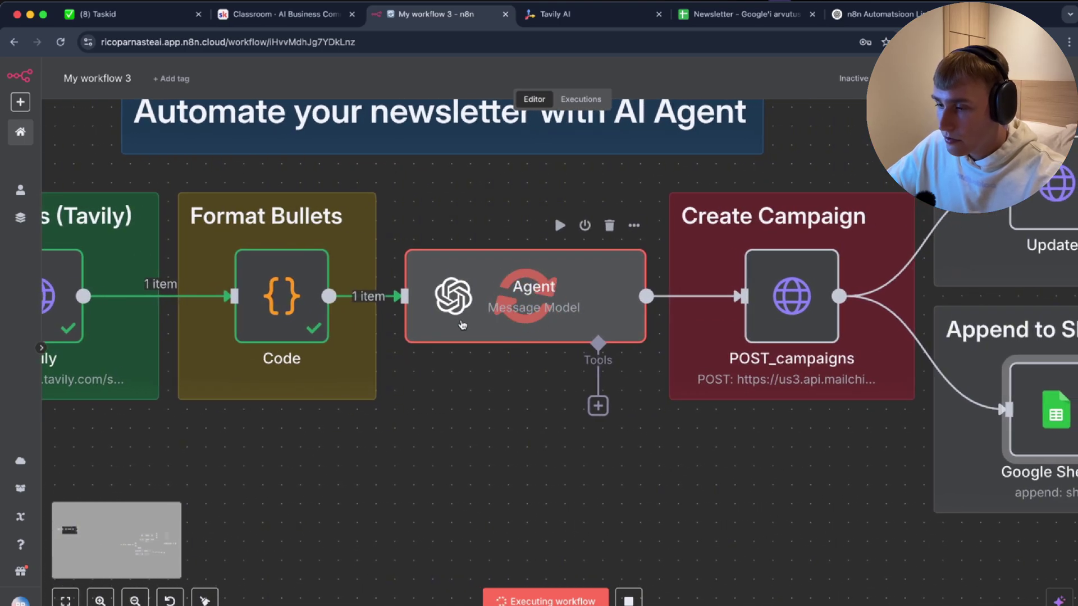
pyautogui.hscroll(1, 455, 326)
pyautogui.hscroll(8, 455, 326)
pyautogui.scroll(4, 673, 290)
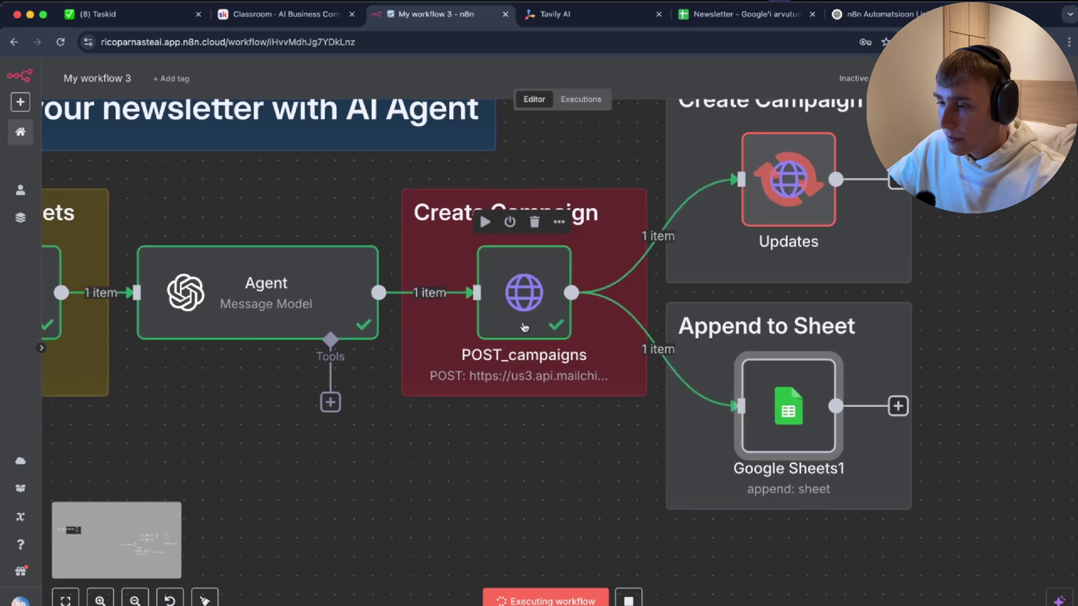
pyautogui.scroll(-5, 674, 289)
pyautogui.hscroll(2, 595, 346)
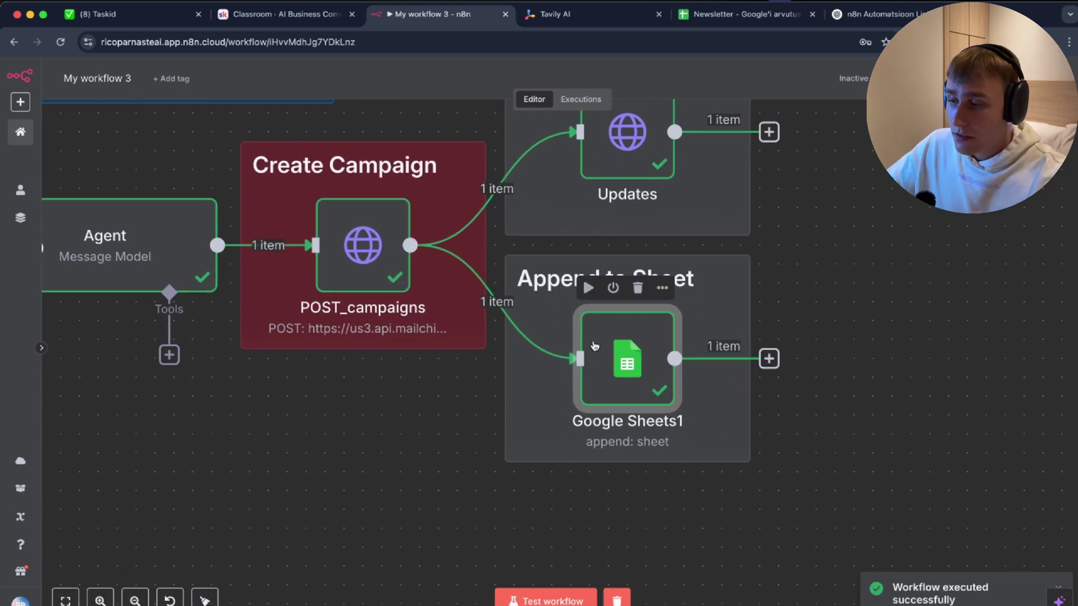
# Step: Switch to the Newsletter Google Sheet and inspect the newly appended row 2
pyautogui.moveTo(741, 14); pyautogui.dragTo(596, 23)
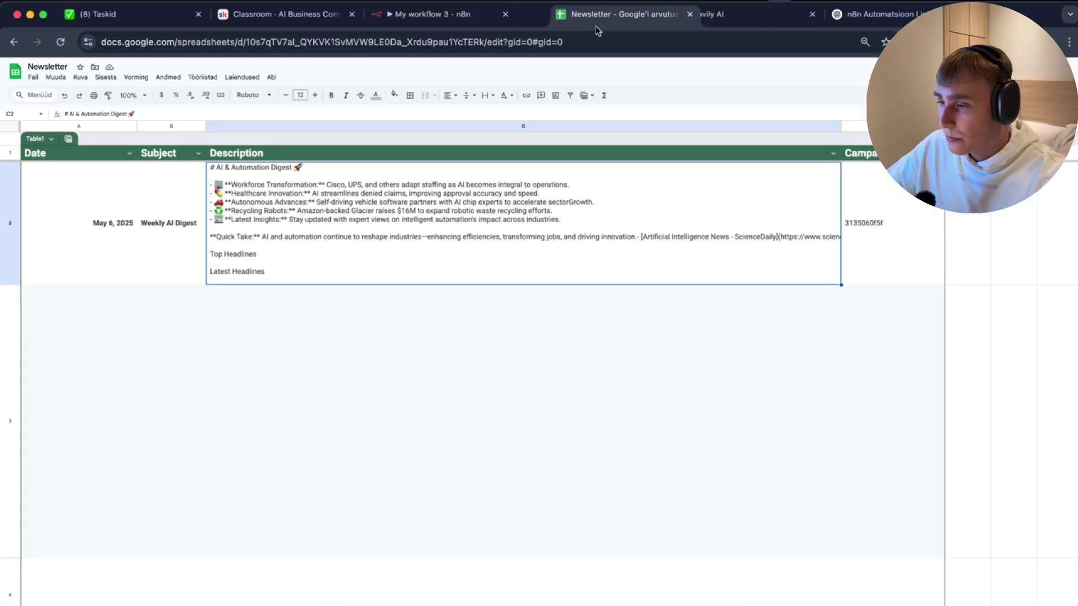
pyautogui.click(158, 243)
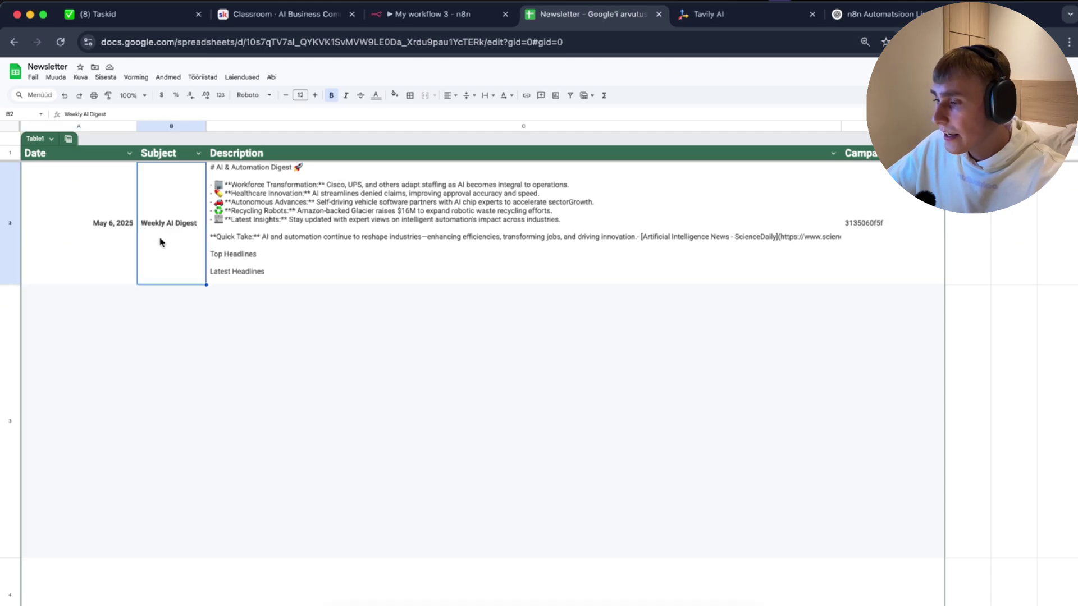